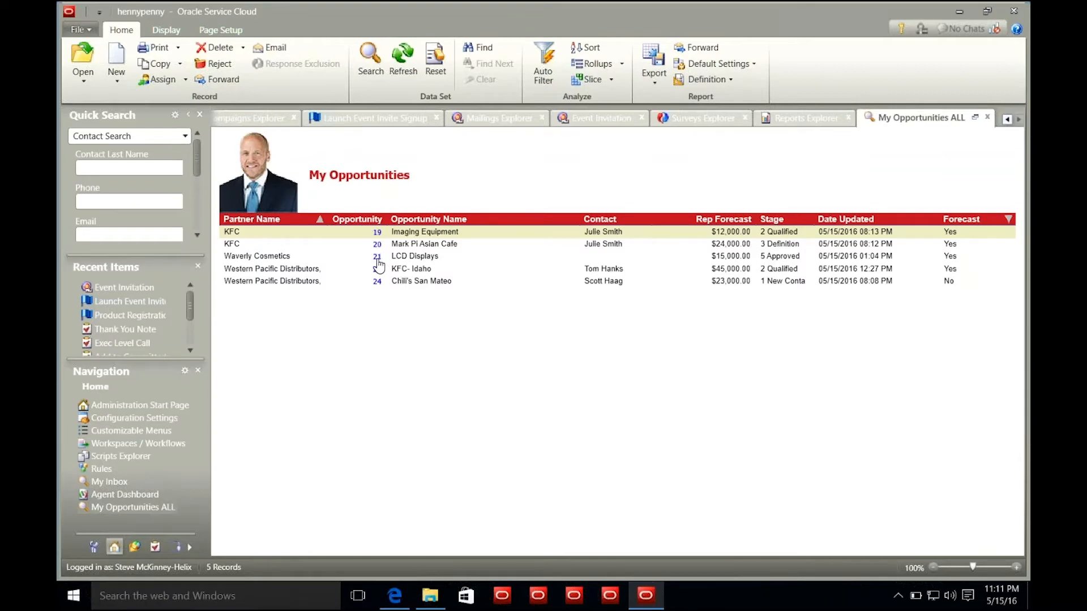
# - Show the tasks of the Mark Pi Asian Cafe opportunity, and start a new opportunity record
pyautogui.click(377, 244)
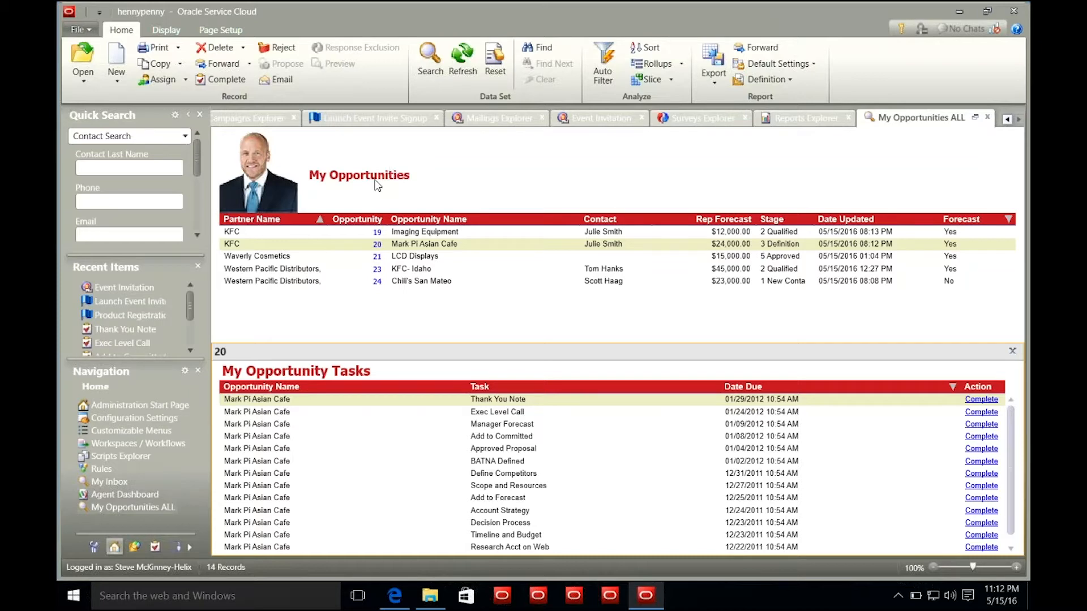
pyautogui.click(119, 82)
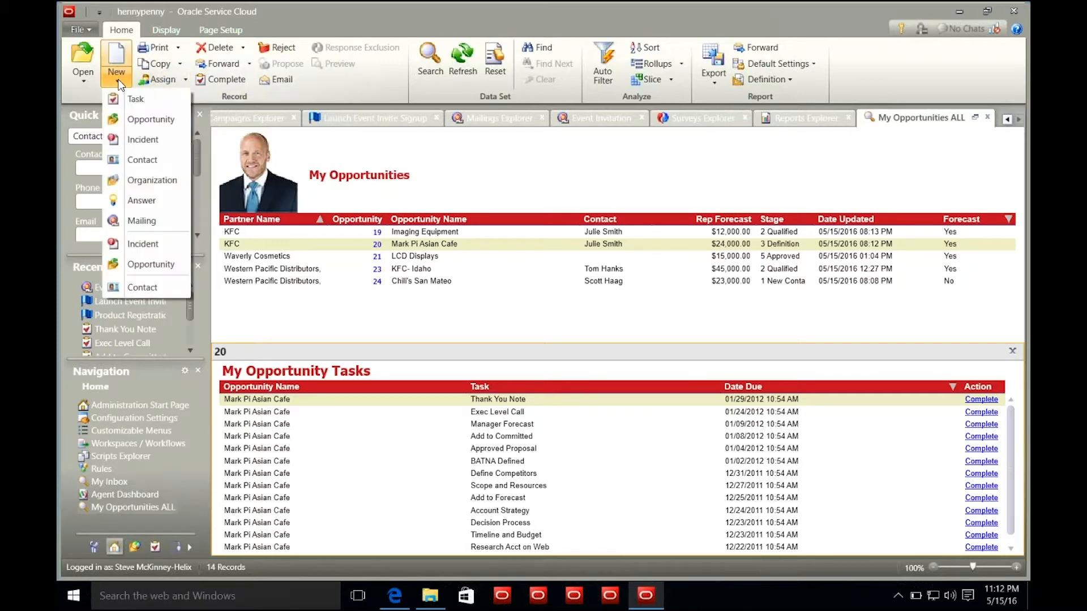
pyautogui.click(138, 120)
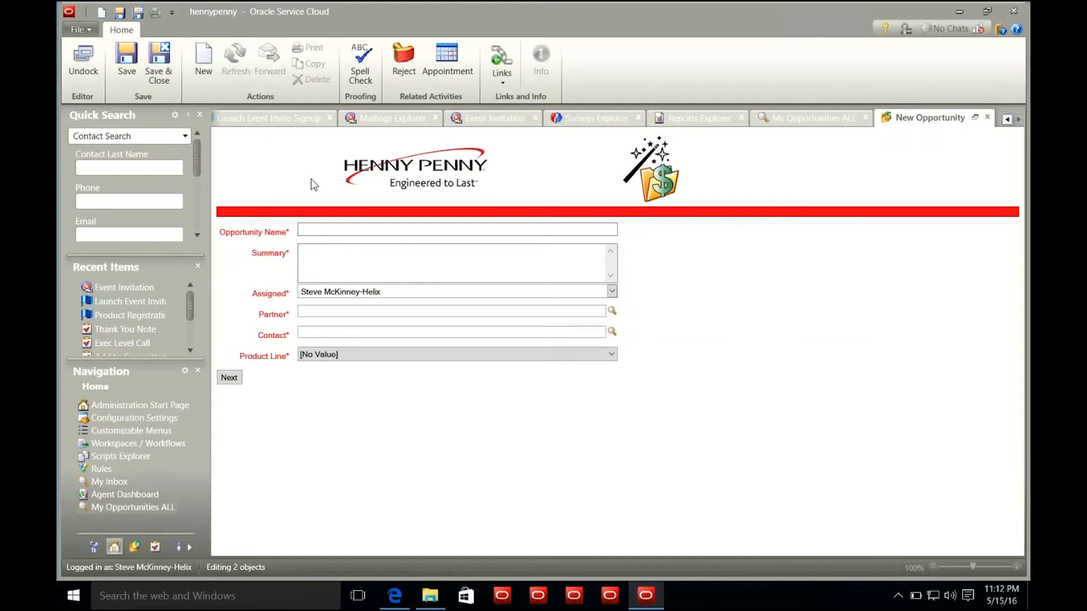
# - Name the new opportunity "KFC San Meteo"
pyautogui.click(314, 228)
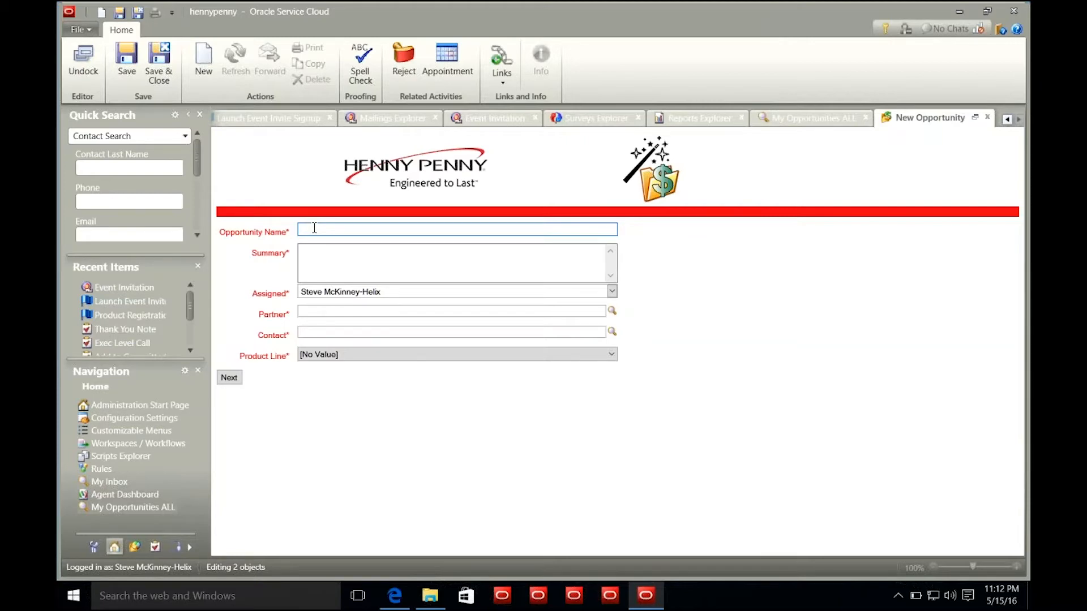
pyautogui.write('KFC San Metea')
pyautogui.press('BackSpace')
pyautogui.write('o')
pyautogui.press('Tab')
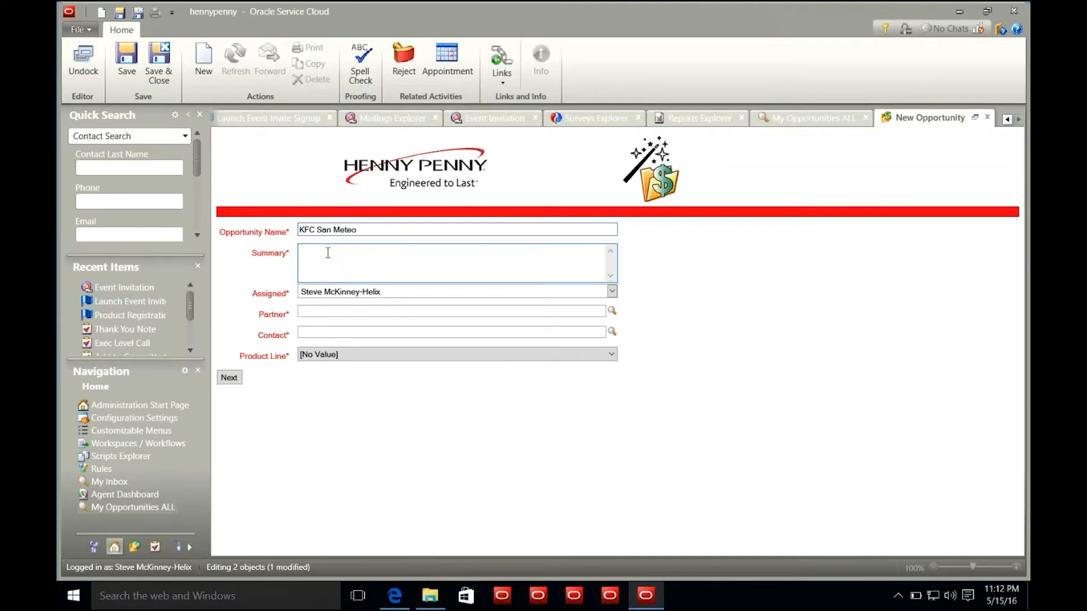
# - Enter "This is new franchise opening" as the opportunity's summary
pyautogui.write('This is new franchise oepr')
pyautogui.press('BackSpace')
pyautogui.press('BackSpace')
pyautogui.press('BackSpace')
pyautogui.write('peing')
pyautogui.press('BackSpace')
pyautogui.press('BackSpace')
pyautogui.press('BackSpace')
pyautogui.write('ning')
# - Search the organizations for "kfc" and assign KFC as the opportunity's partner
pyautogui.click(612, 312)
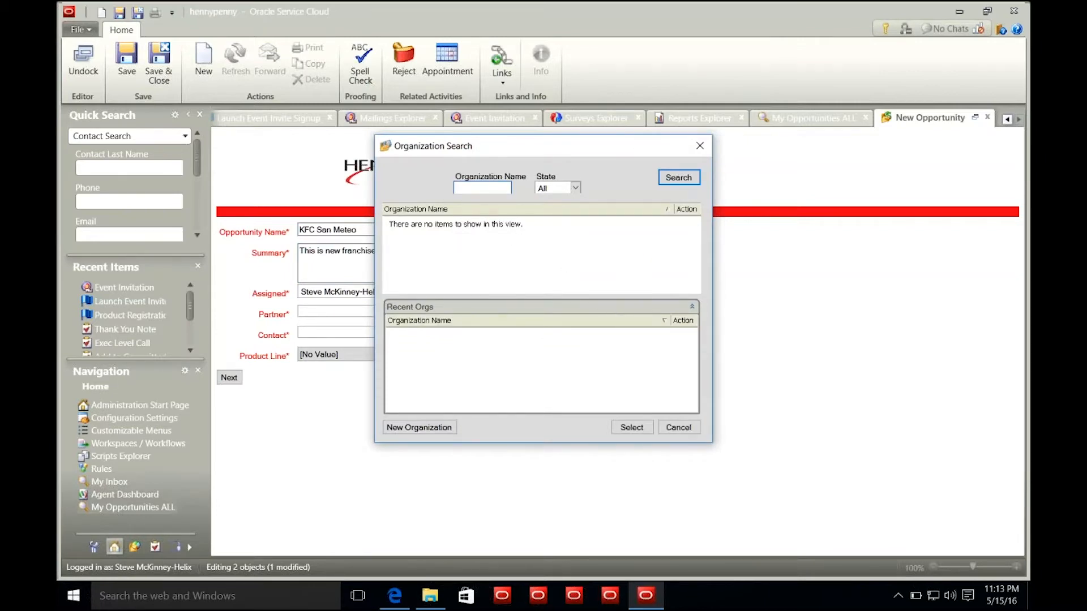
pyautogui.write('kfc')
pyautogui.click(680, 178)
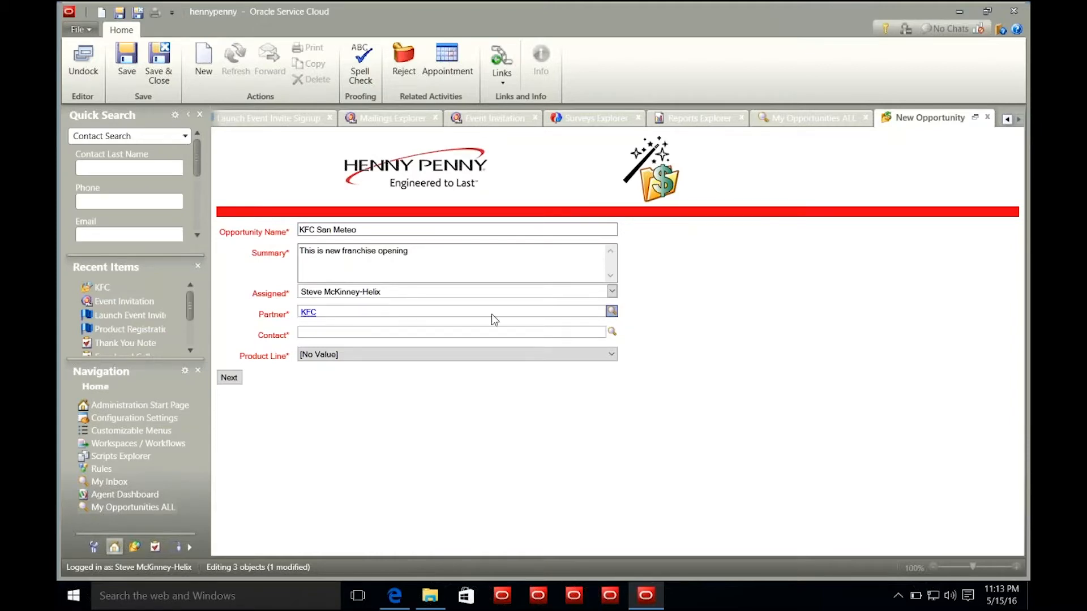
# - Assign the third of KFC's existing organization contacts as the opportunity's contact
pyautogui.click(612, 332)
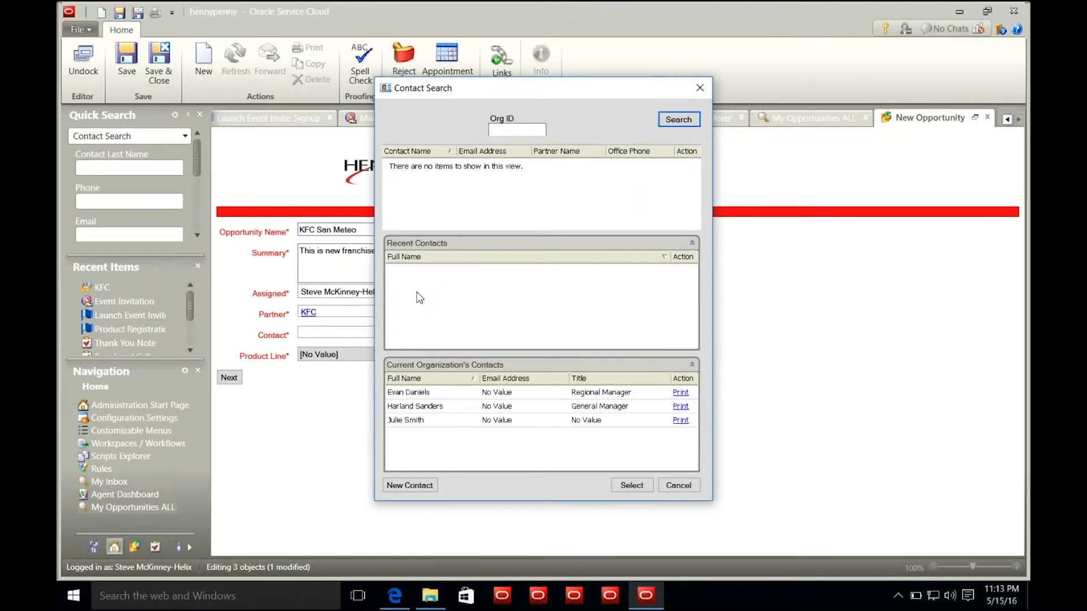
pyautogui.click(412, 397)
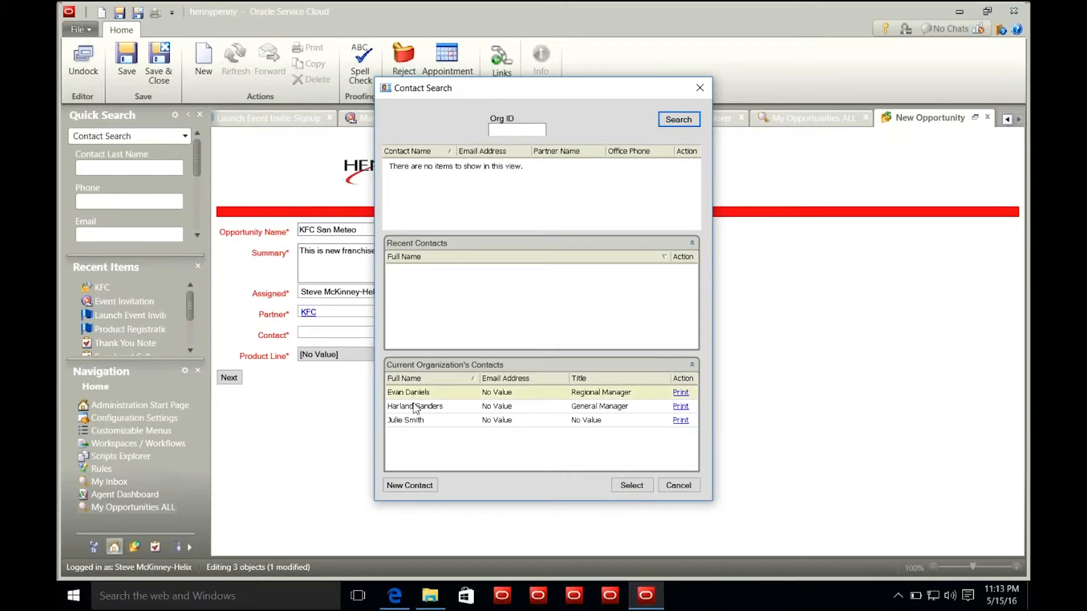
pyautogui.click(407, 420)
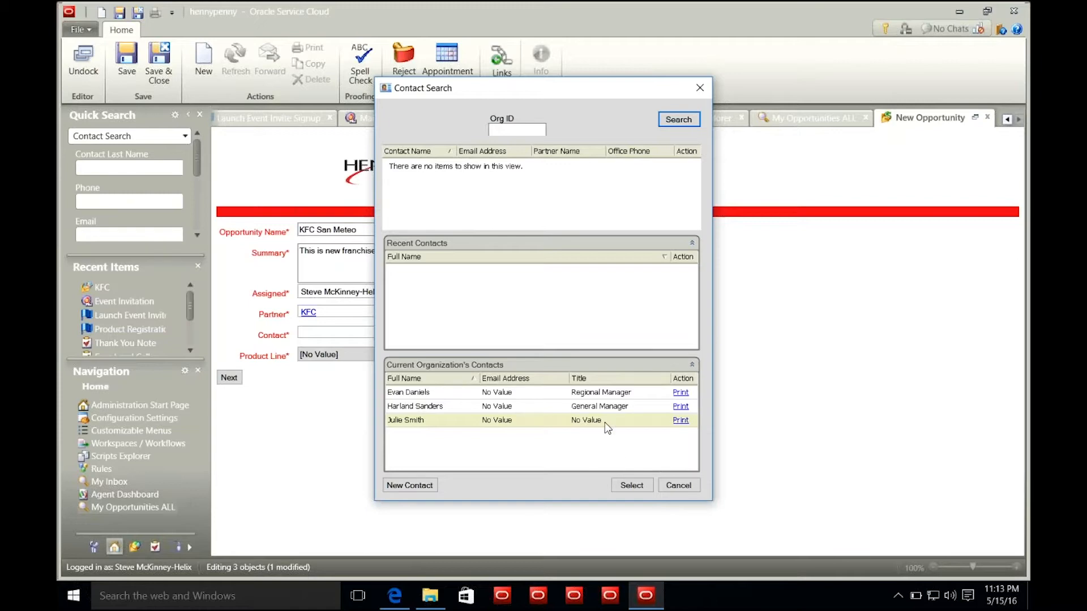
pyautogui.click(631, 486)
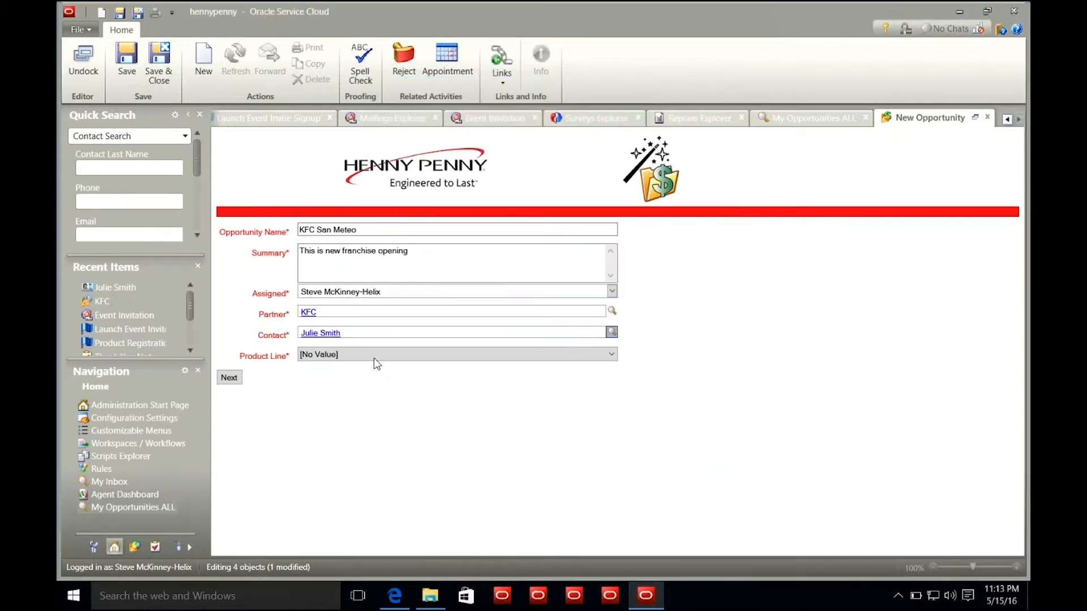
# - Set the product line to Open Fryer and continue to the strategy page of the wizard
pyautogui.click(345, 356)
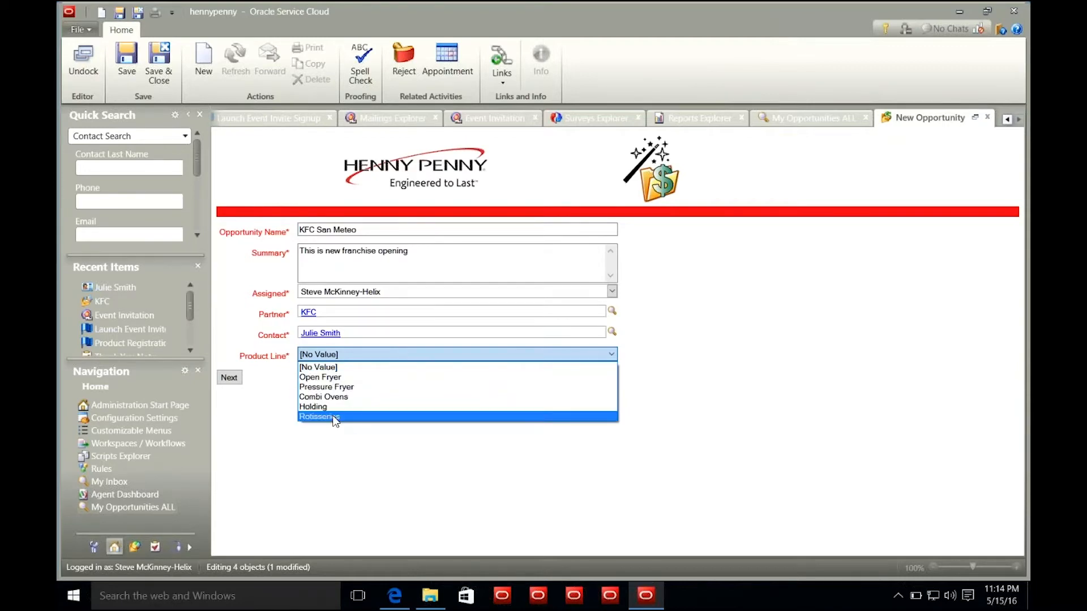
pyautogui.click(330, 379)
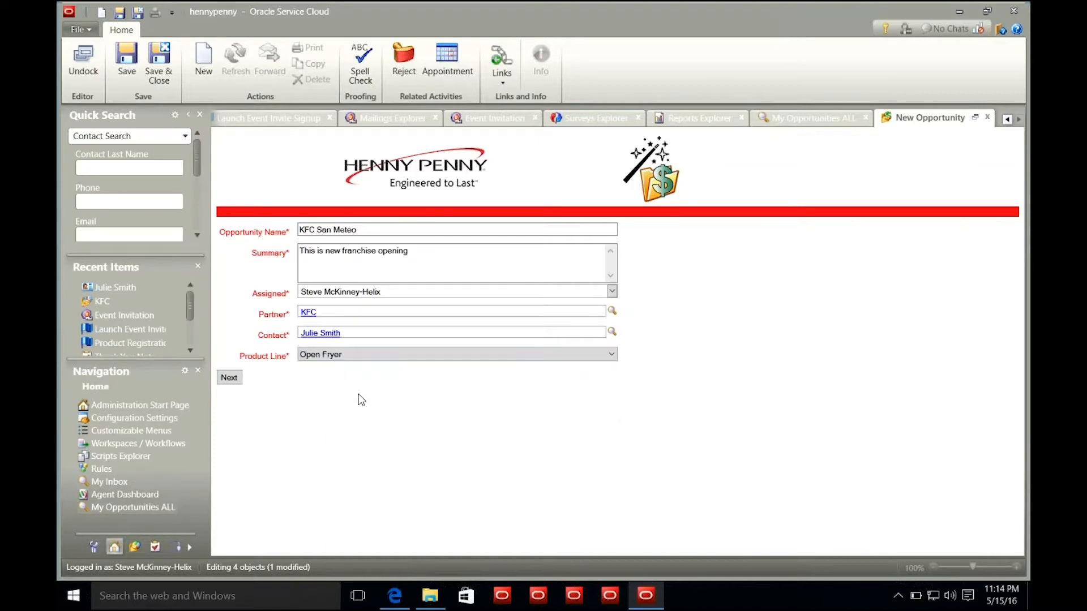
pyautogui.click(236, 376)
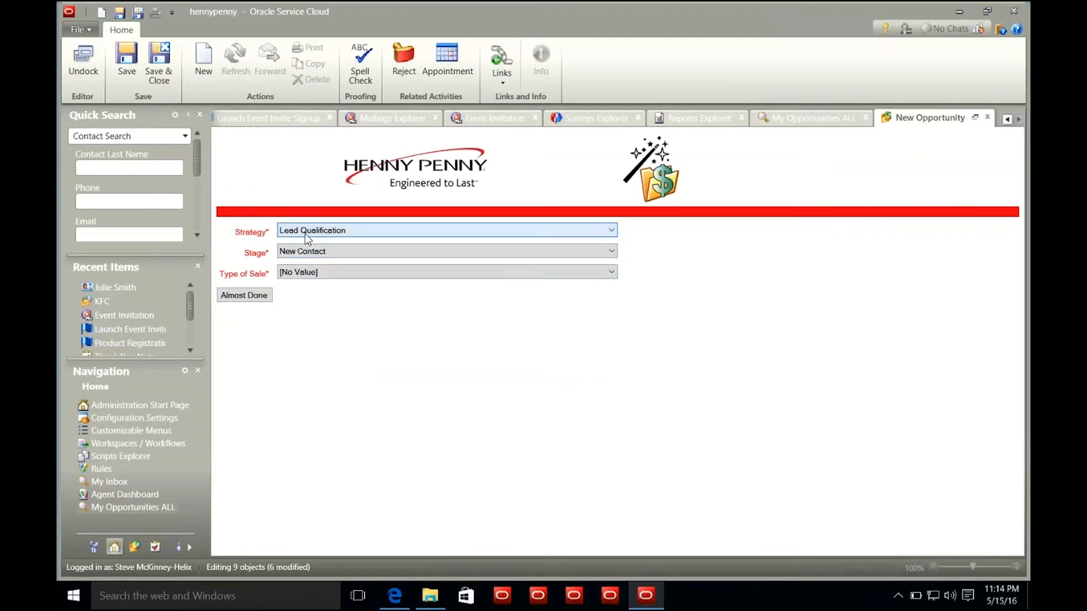
# - Set the strategy to Direct Sales, accepting the task replacement, and the type of sale to New, and continue to the forecast page
pyautogui.click(324, 236)
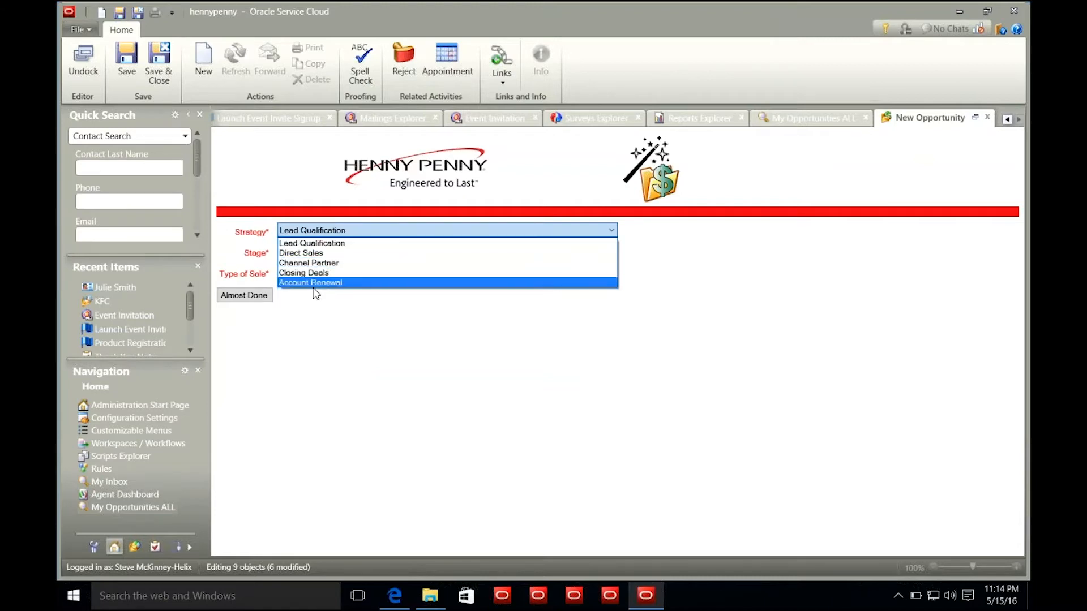
pyautogui.click(304, 253)
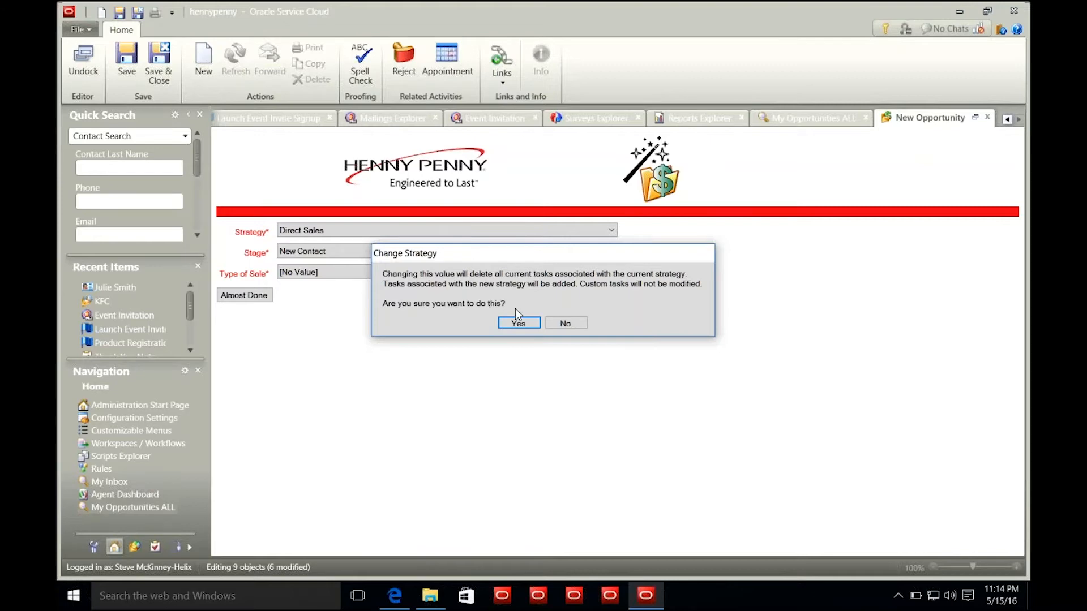
pyautogui.click(519, 323)
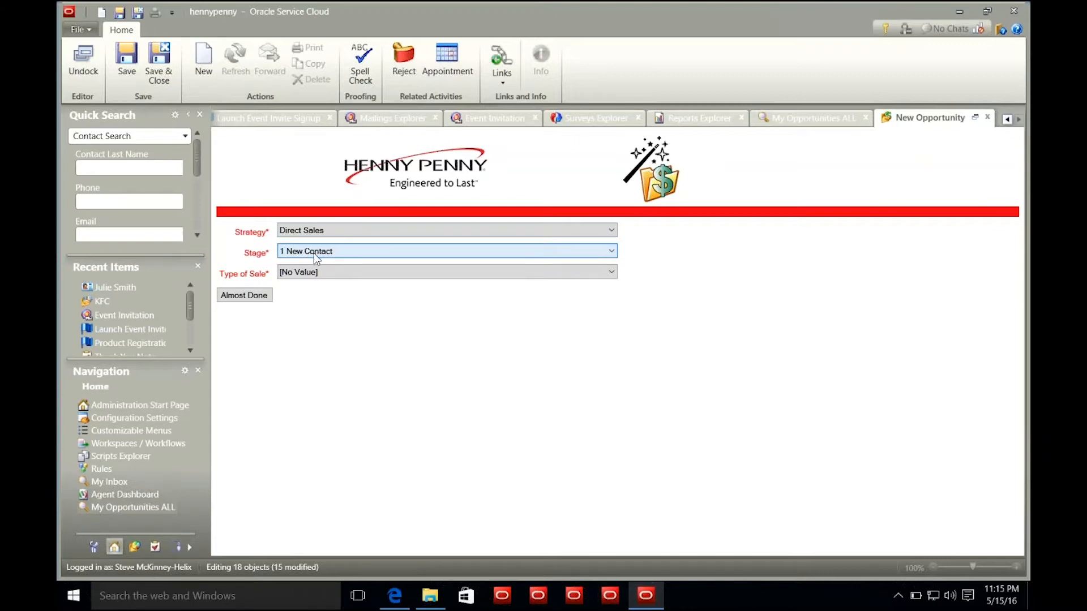
pyautogui.click(299, 273)
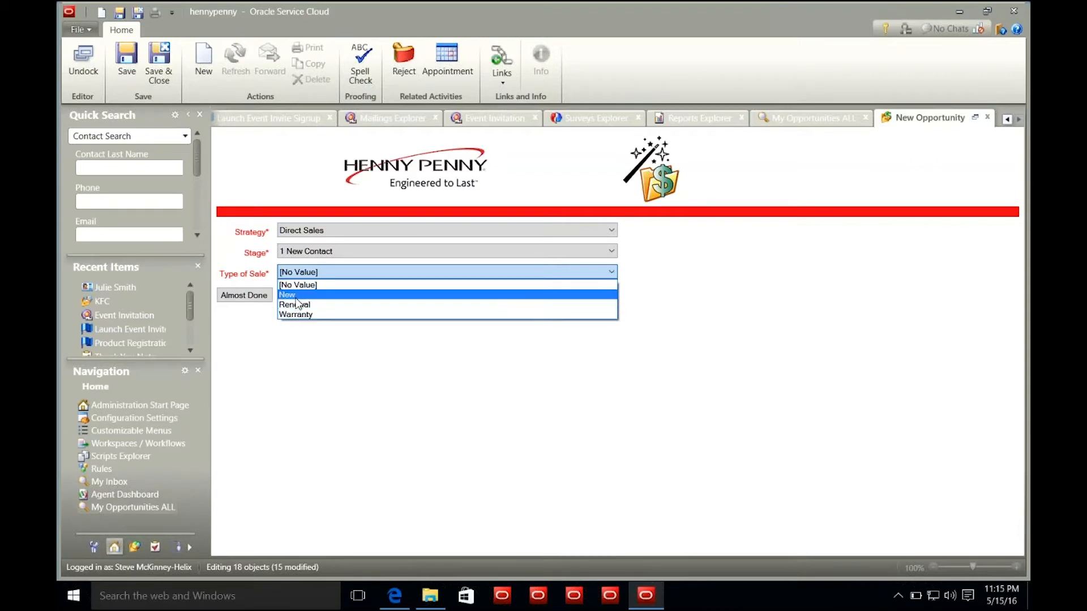
pyautogui.click(292, 296)
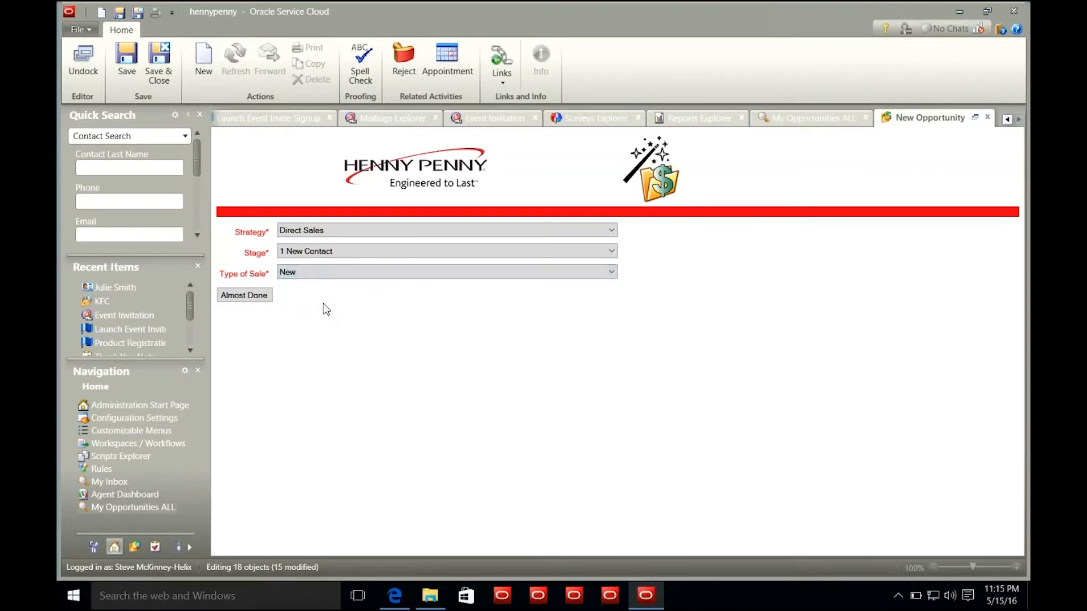
pyautogui.click(262, 299)
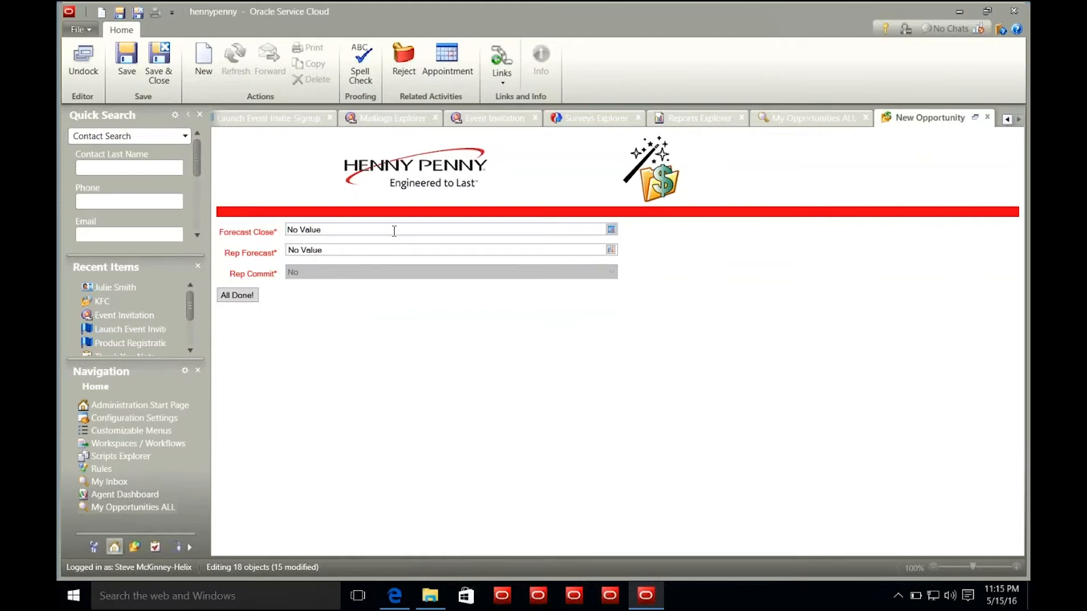
# - Set the forecast close date to 06/15/2016 and the rep forecast to $25,000.00
pyautogui.click(612, 230)
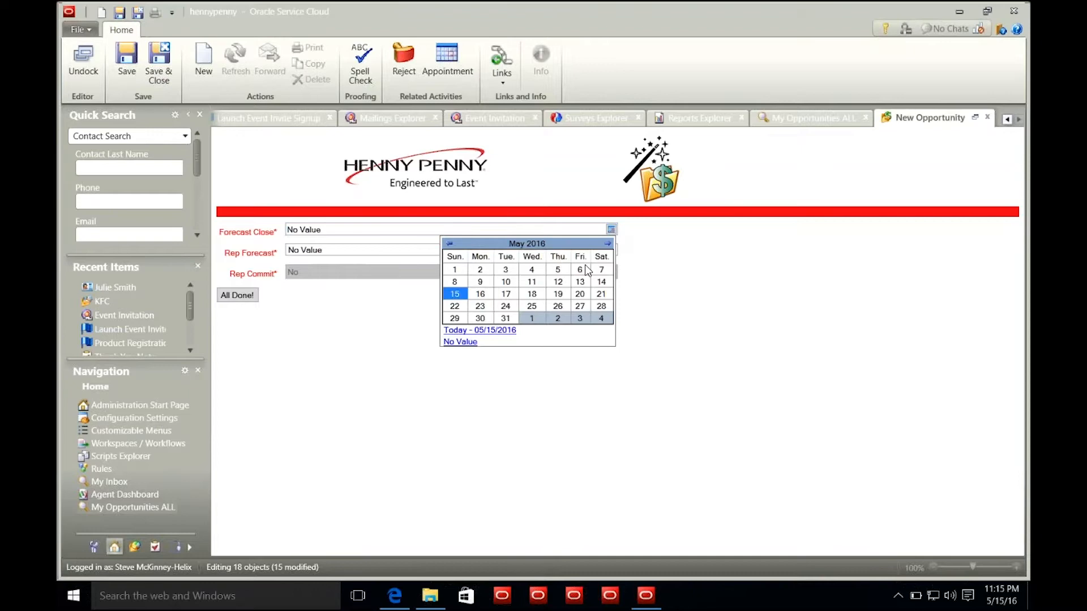
pyautogui.click(608, 244)
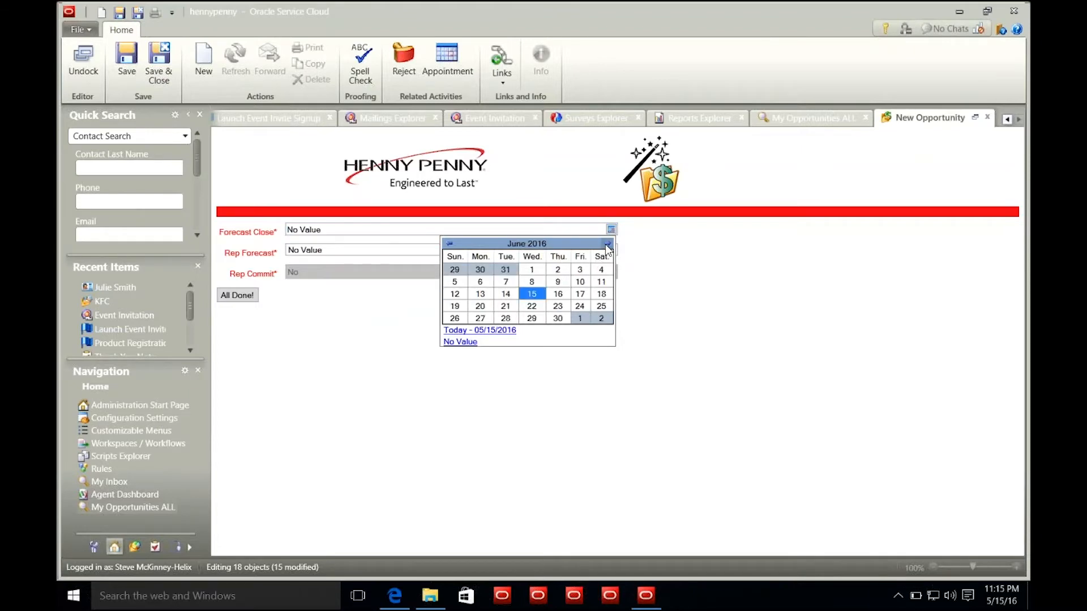
pyautogui.click(537, 295)
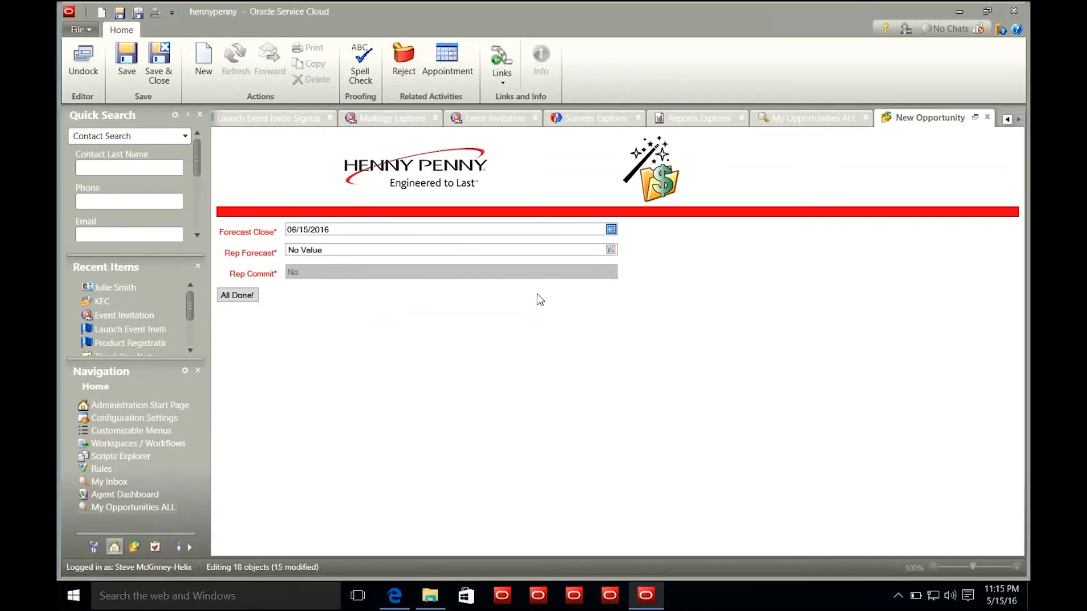
pyautogui.click(335, 250)
pyautogui.write('25000')
pyautogui.press('Tab')
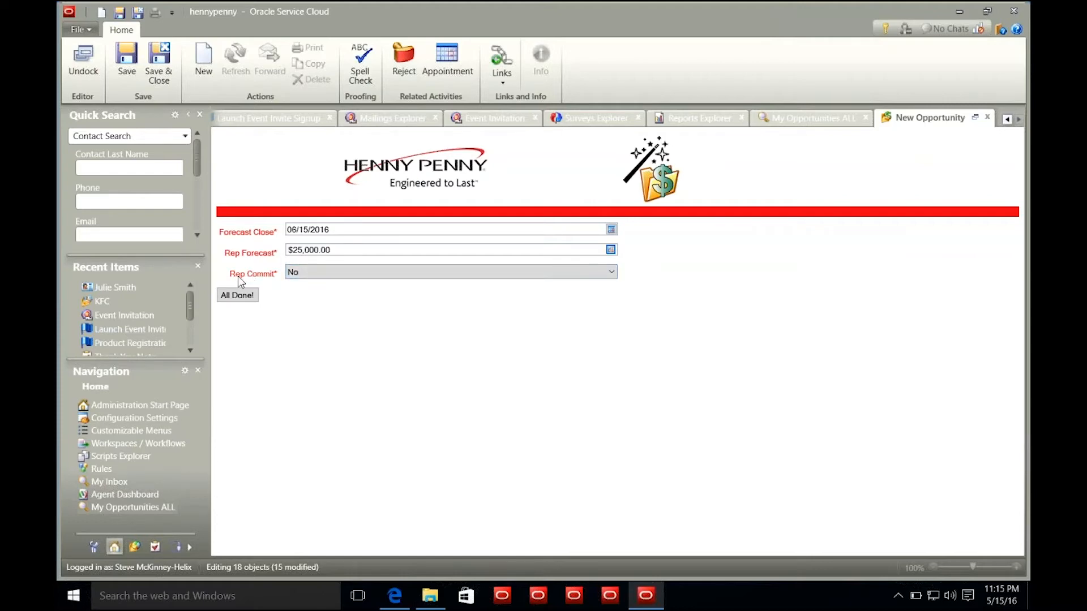
# - Set Rep Commit to Yes and finish the new opportunity wizard
pyautogui.click(307, 277)
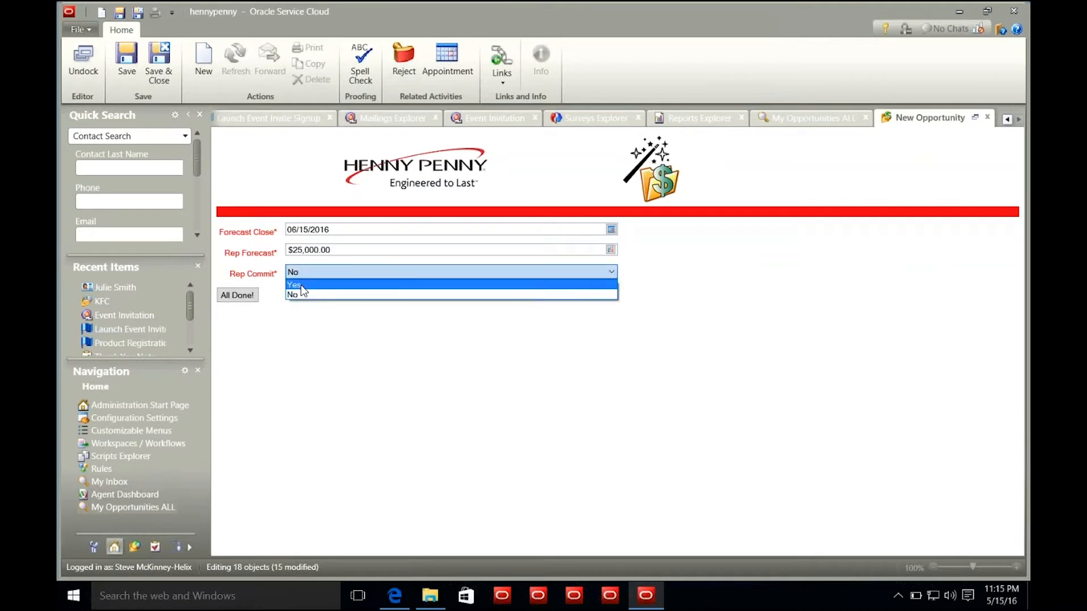
pyautogui.click(301, 287)
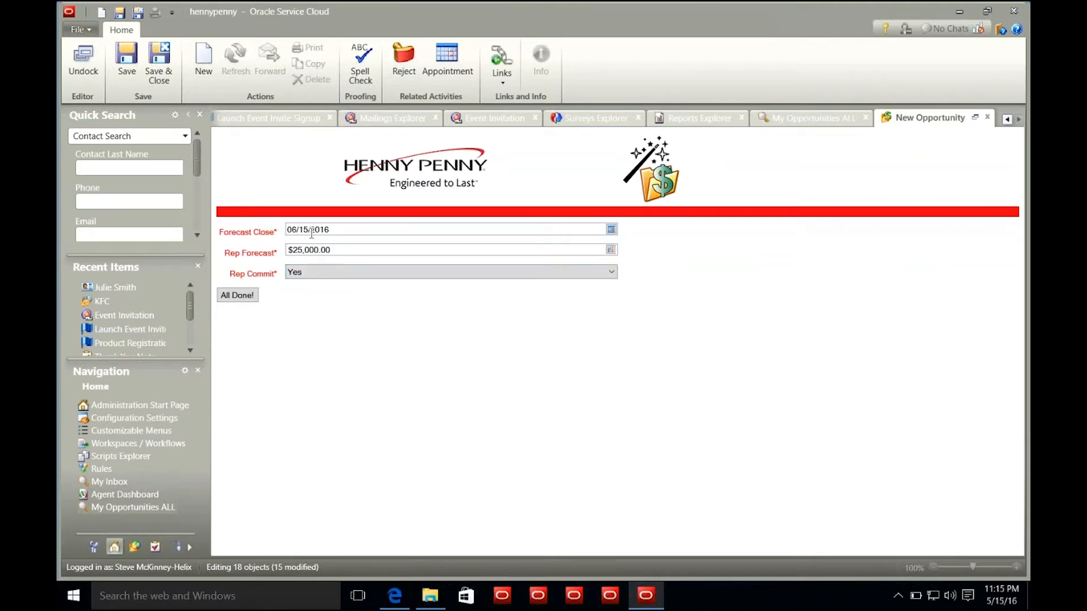
pyautogui.click(237, 295)
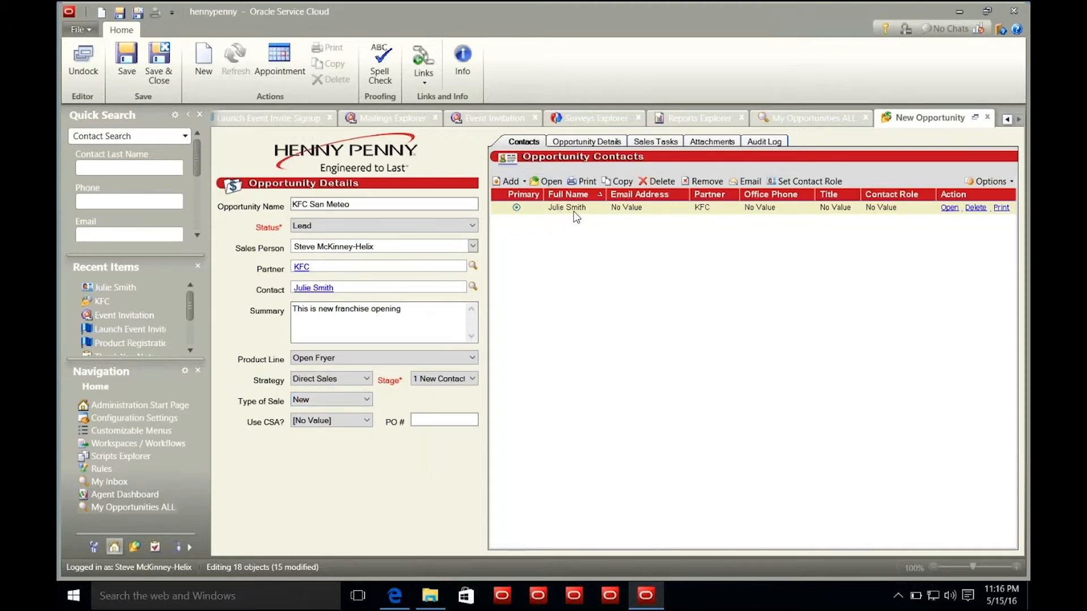
# - In the detailed opportunity information, set the opportunity competitor to Central Restaurant Products
pyautogui.click(579, 141)
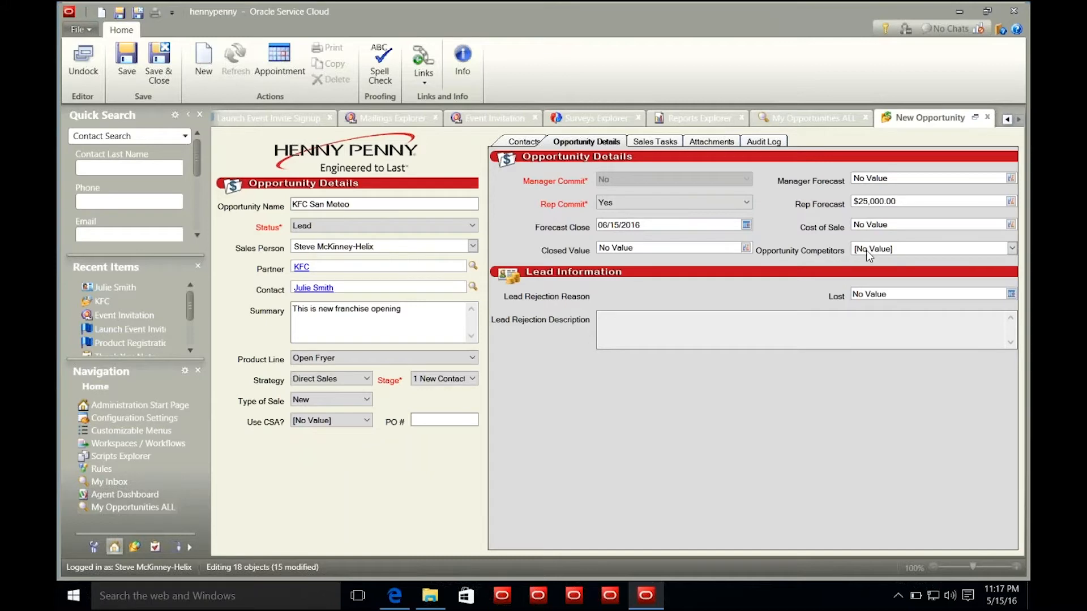
pyautogui.click(1011, 250)
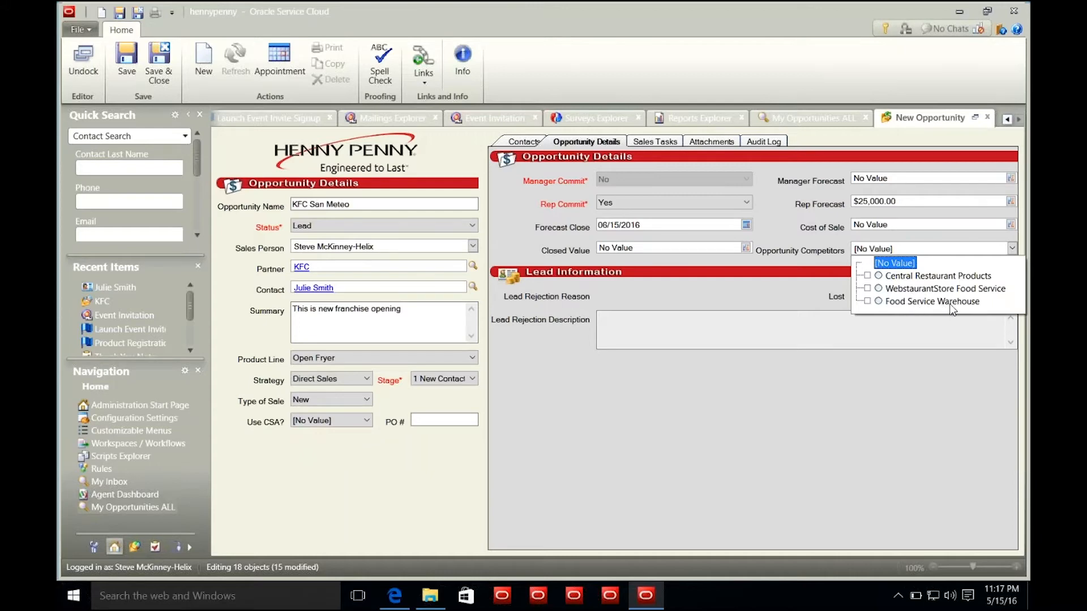
pyautogui.click(879, 277)
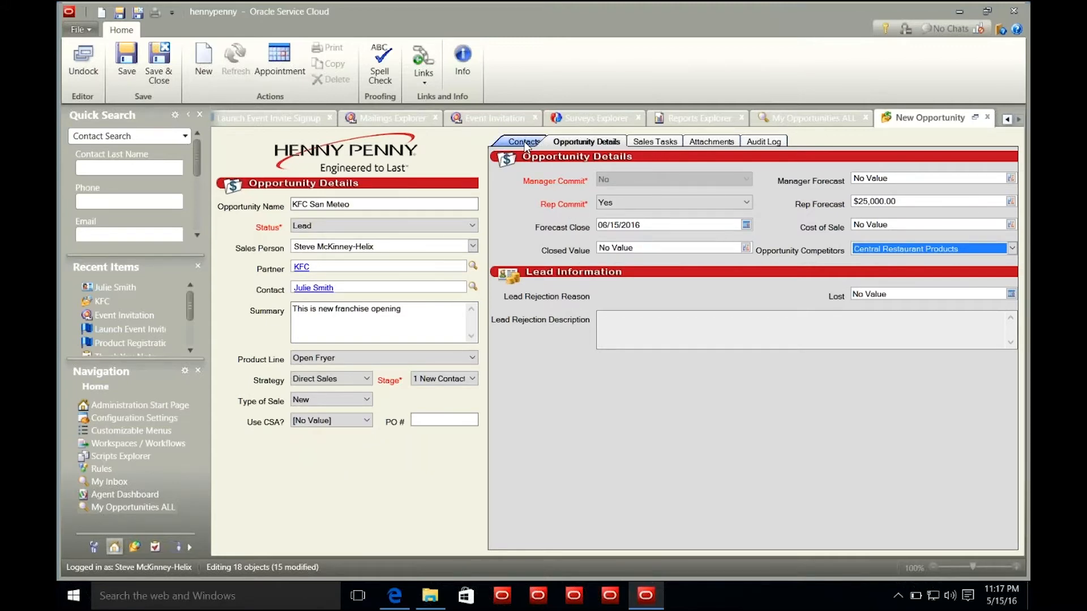
# - Display the opportunity's sales tasks and change its strategy to Lead Qualification, accepting the replacement of the strategy's tasks
pyautogui.click(649, 143)
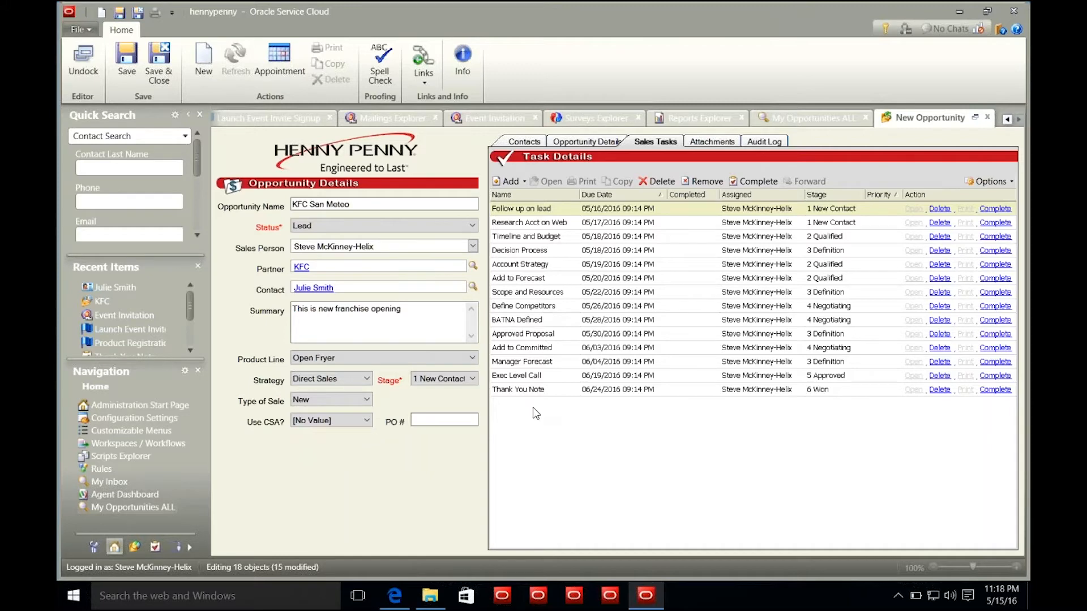
pyautogui.click(367, 379)
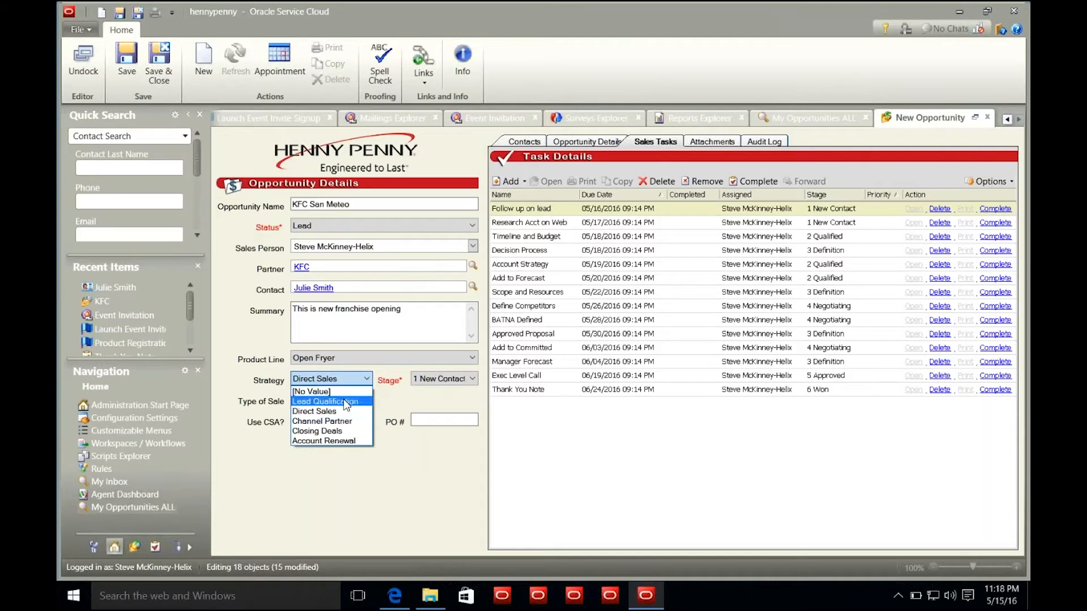
pyautogui.click(344, 401)
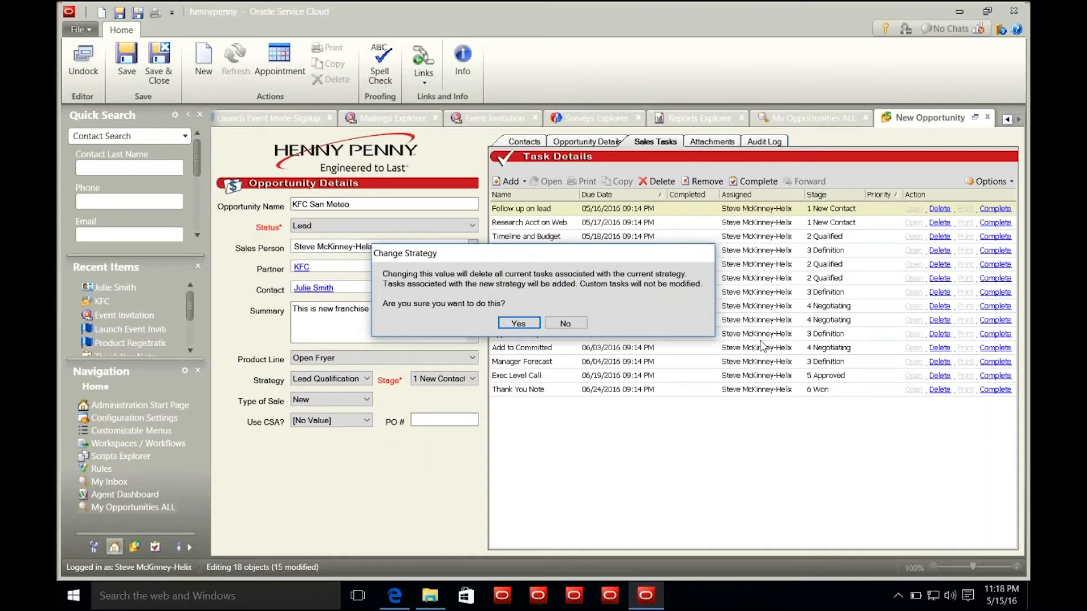
pyautogui.click(518, 323)
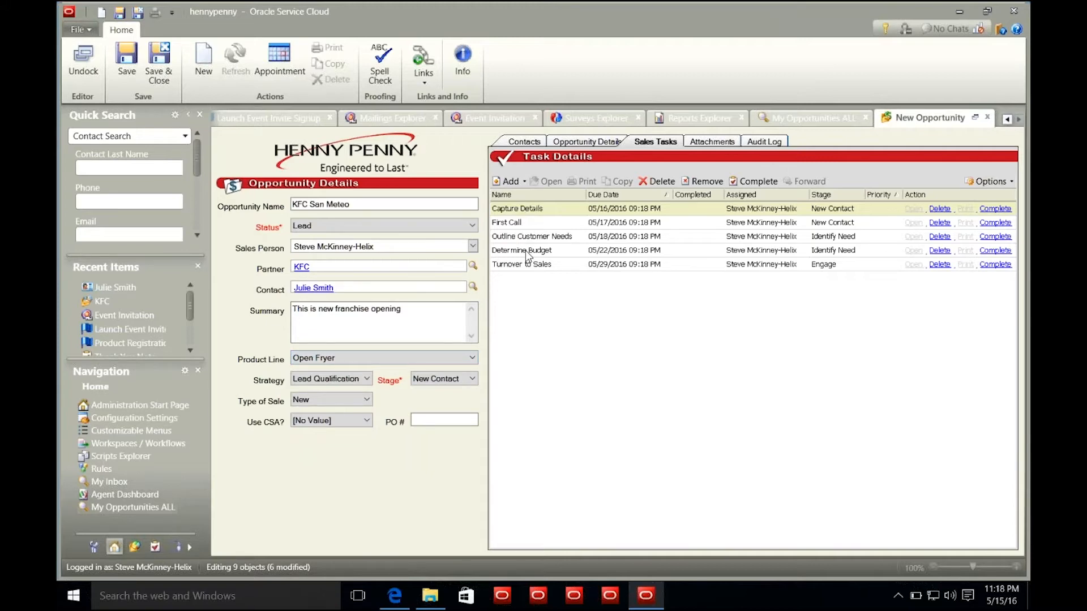
# - Save the KFC San Meteo opportunity and close its record
pyautogui.press('super+Tab')
pyautogui.press('super+Tab')
pyautogui.press('super+Tab')
pyautogui.press('super+Tab')
pyautogui.press('super+Tab')
pyautogui.click(161, 71)
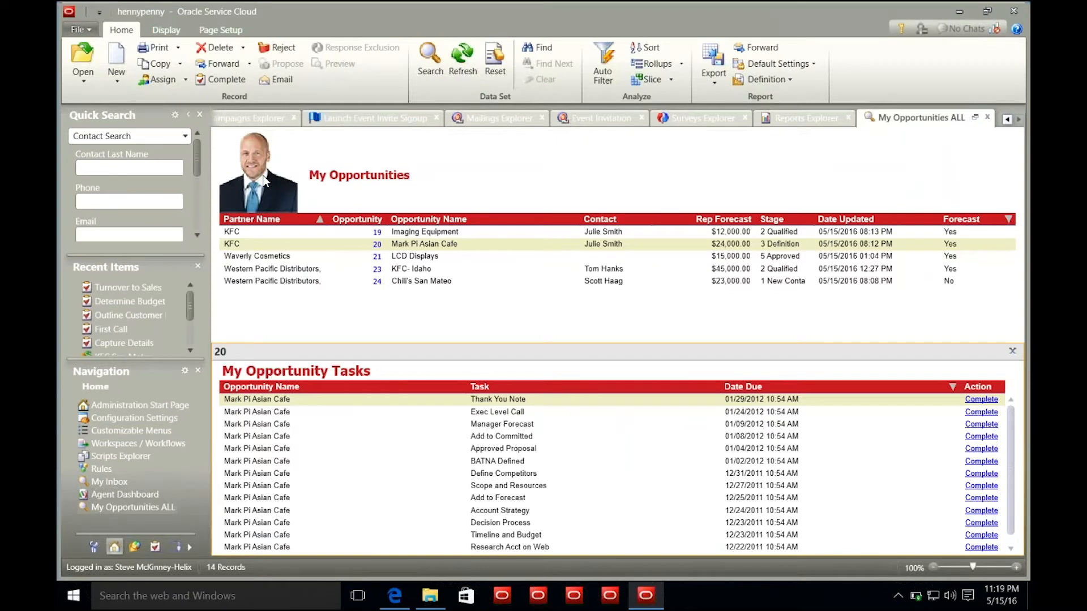
# - Refresh the opportunities list and review the tasks of KFC- Idaho, Chili's San Mateo and Mark Pi Asian Cafe
pyautogui.click(467, 69)
pyautogui.click(376, 270)
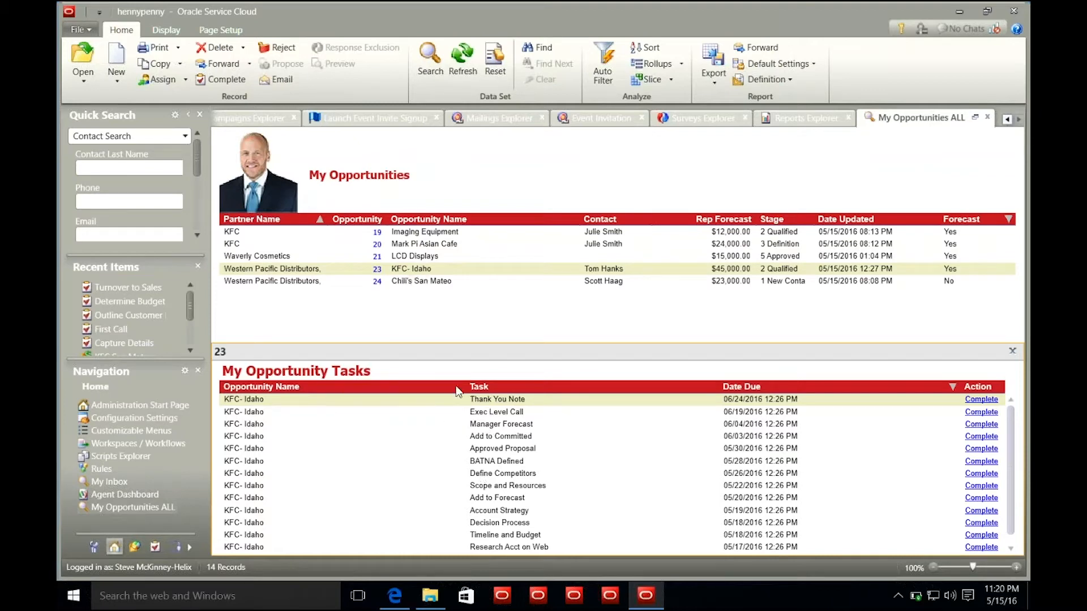
pyautogui.click(378, 283)
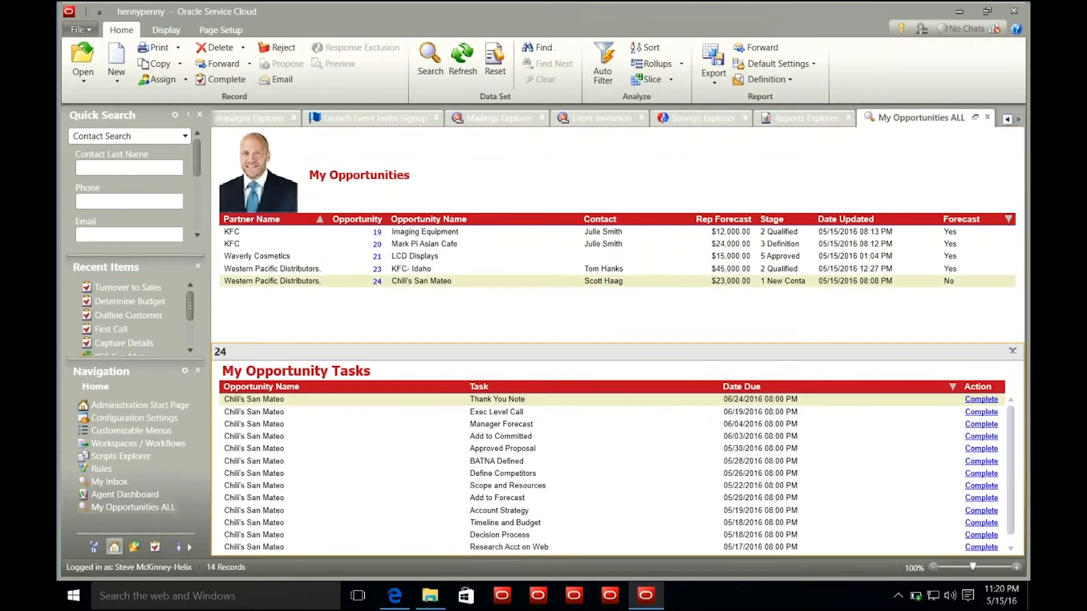
pyautogui.click(378, 245)
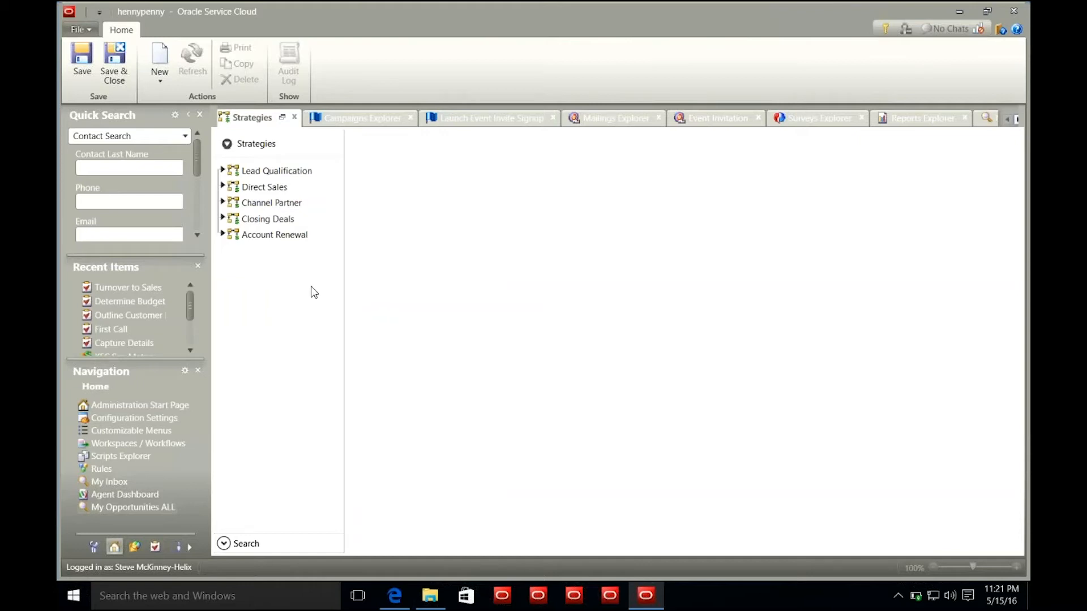
# - Show the configuration items and expand the Sales folder to reveal where strategies are managed
pyautogui.moveTo(284, 240)
pyautogui.click(93, 547)
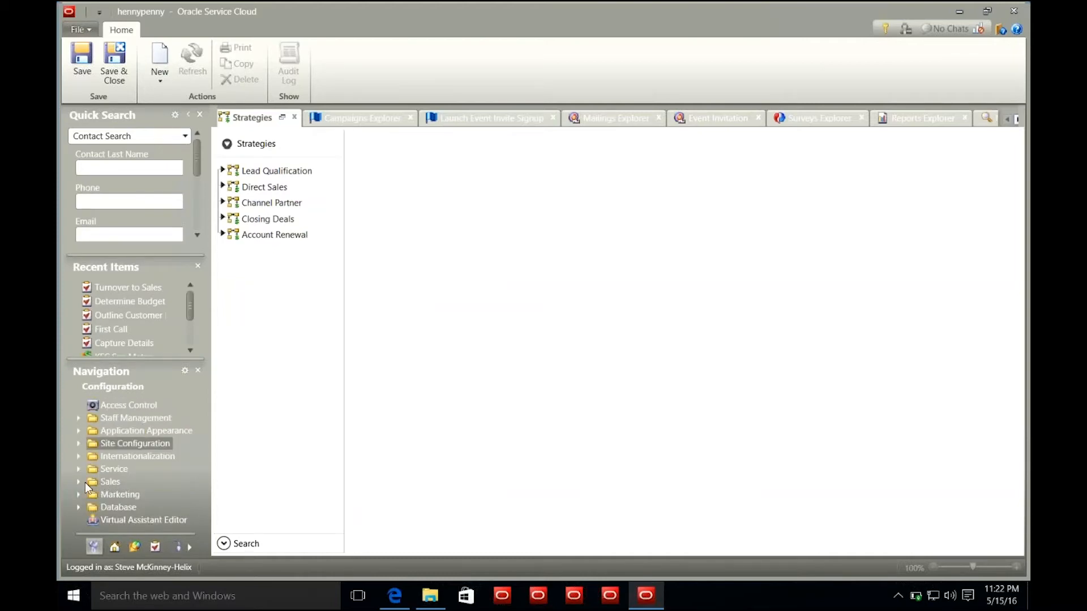
pyautogui.click(78, 483)
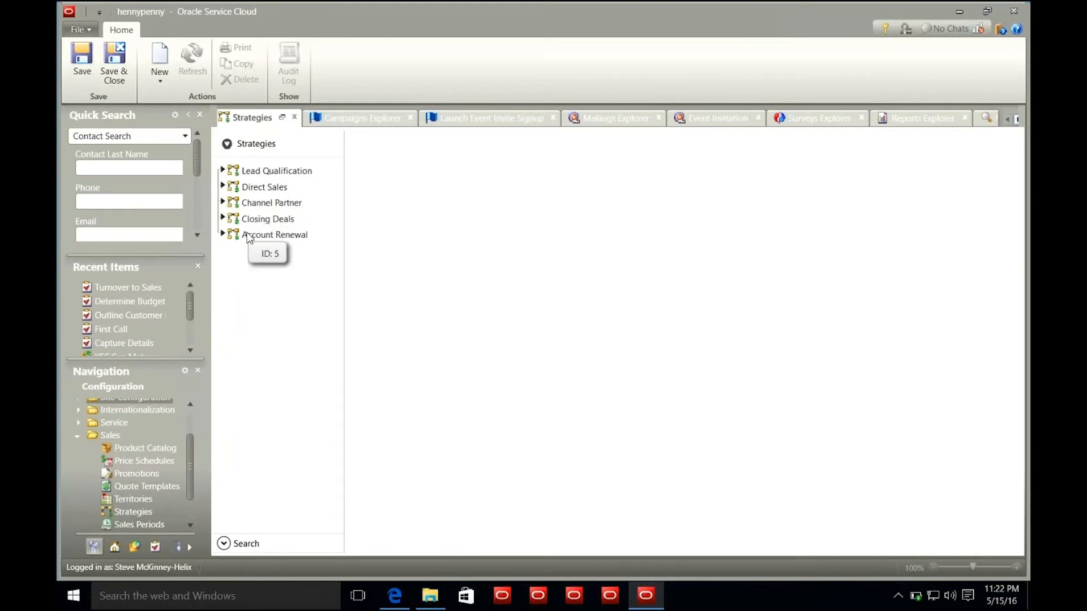
# - Expand the Lead Qualification strategy's New Contact and Identify Need stages and view the Outline Customer Needs and Determine Budget task details
pyautogui.click(222, 170)
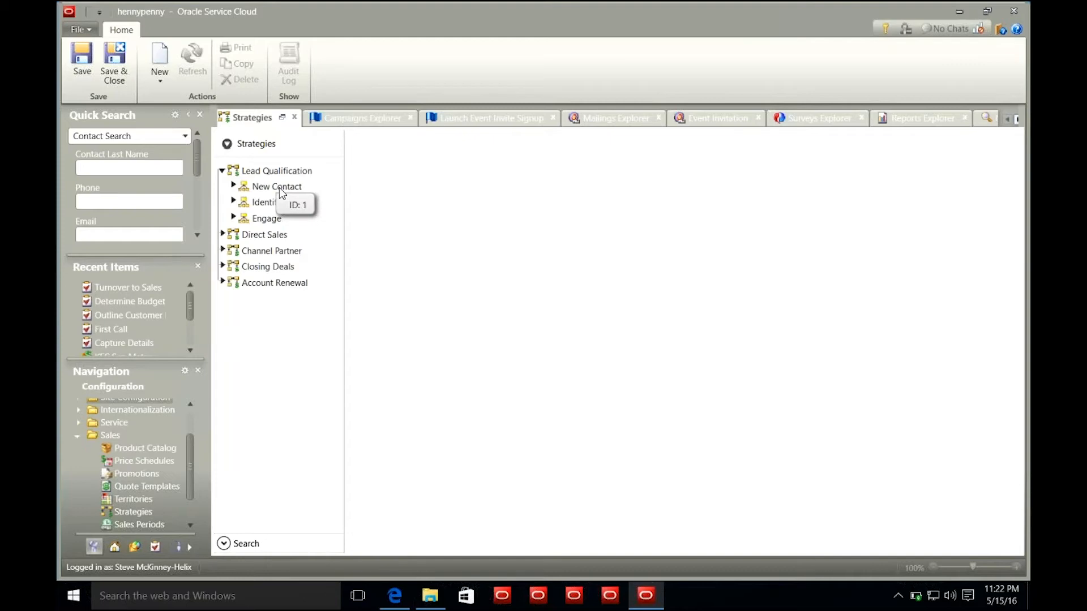
pyautogui.click(233, 186)
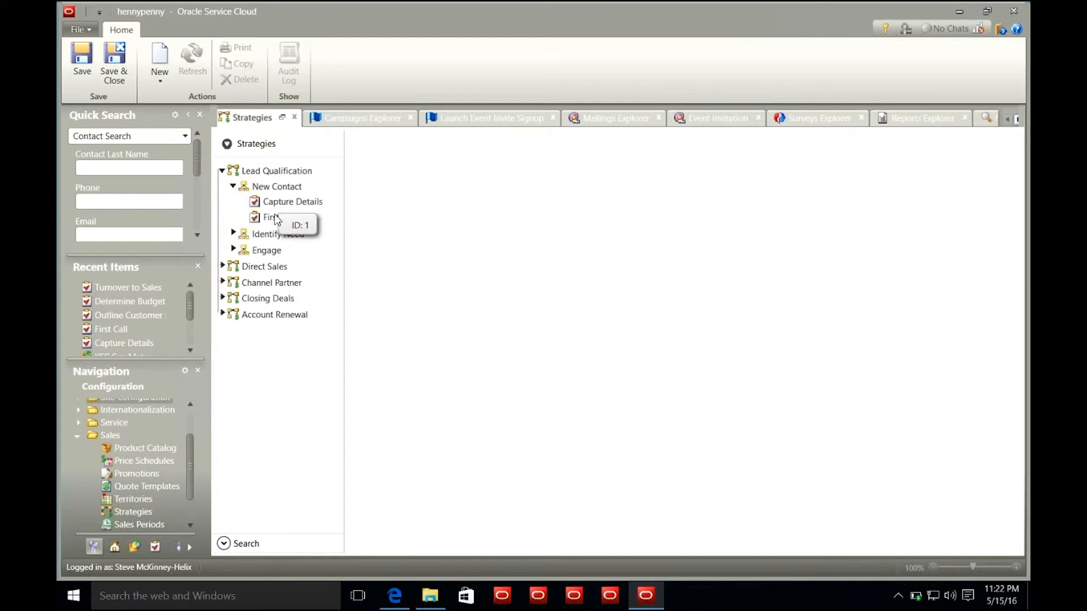
pyautogui.click(233, 234)
pyautogui.click(290, 251)
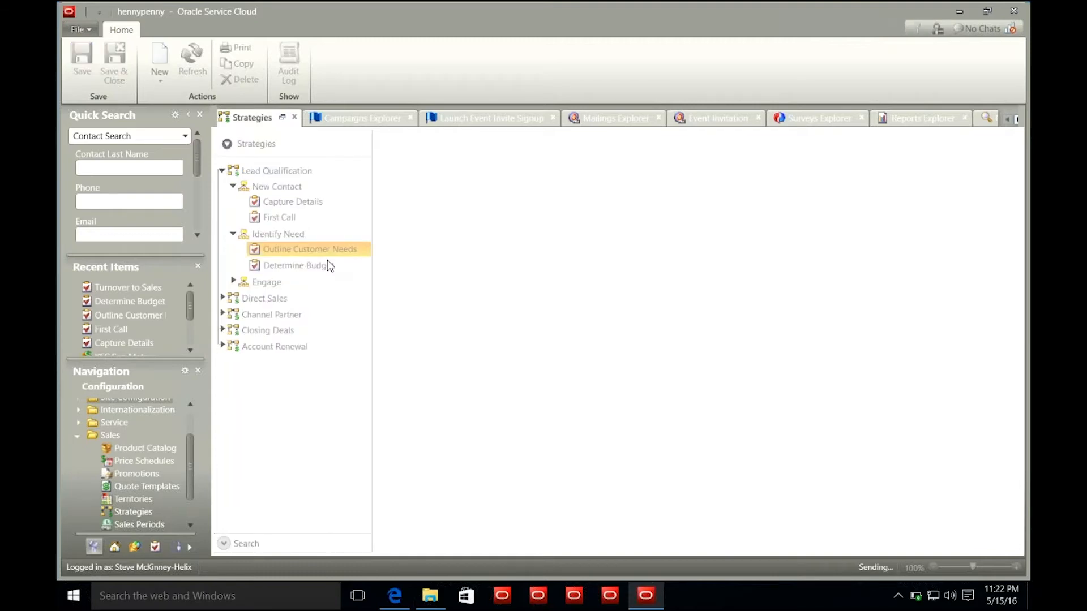
pyautogui.click(299, 267)
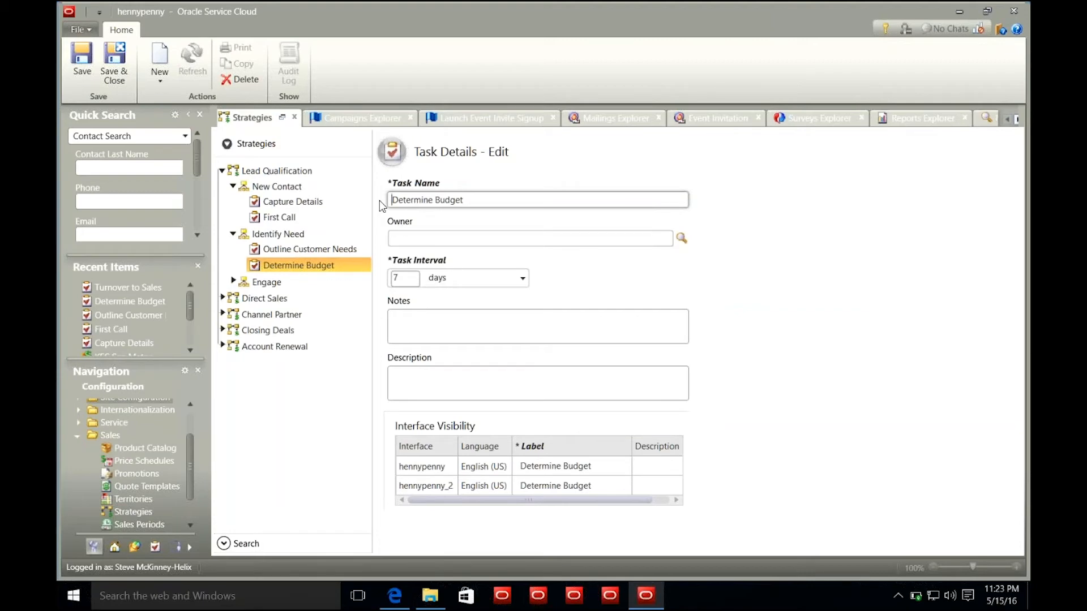
pyautogui.press('super+Tab')
pyautogui.press('super+Tab')
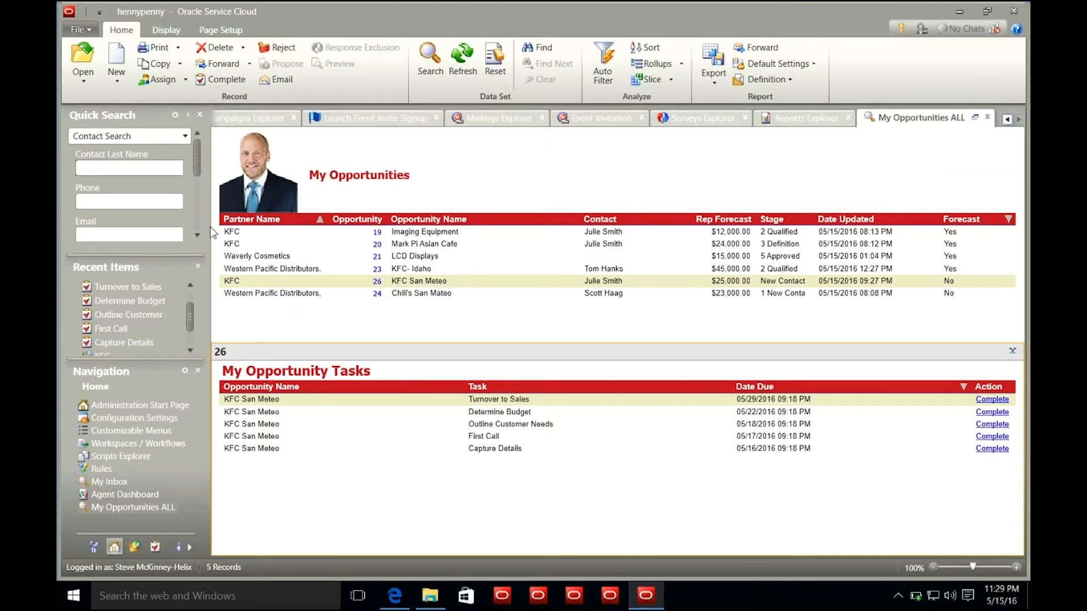
# - Search contacts by the customer's last name
pyautogui.click(109, 167)
pyautogui.write('smith')
pyautogui.press('Return')
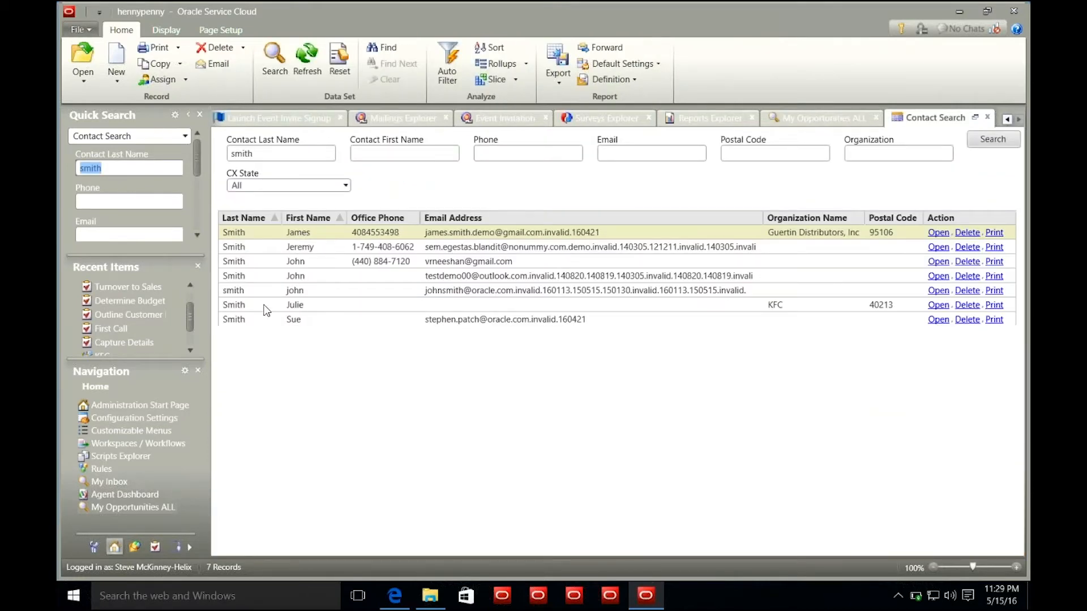
# - Open the record of the contact belonging to KFC and view its store details and opportunities
pyautogui.click(308, 309)
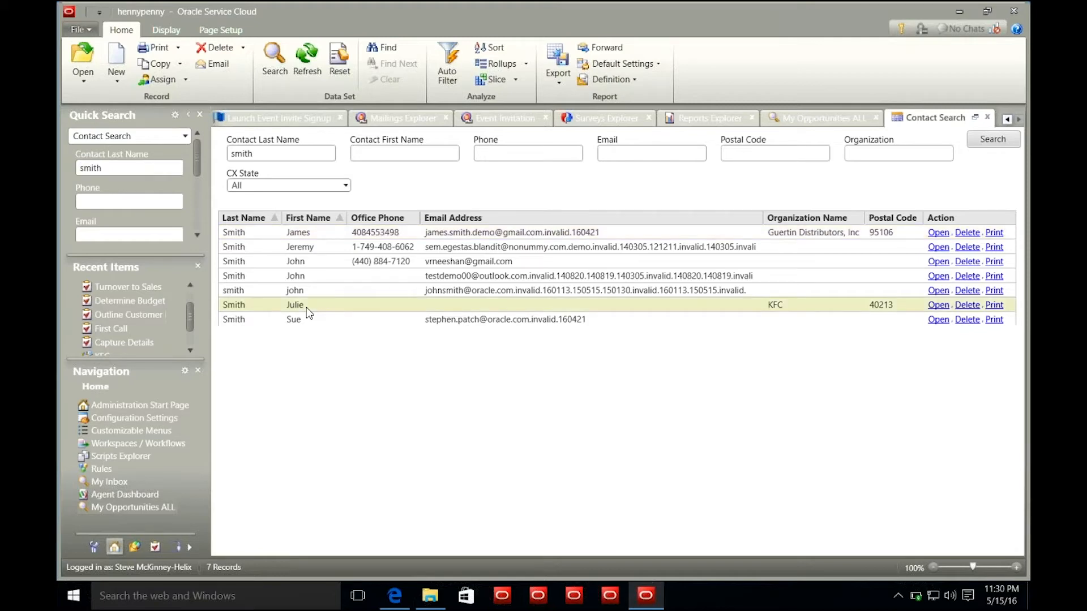
pyautogui.doubleClick(301, 305)
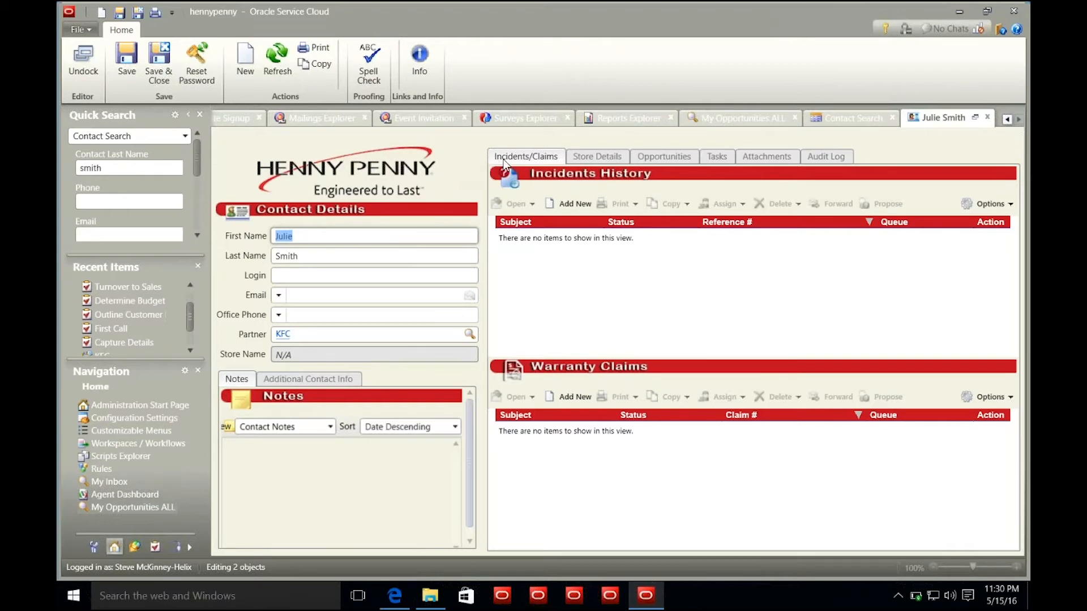
pyautogui.click(594, 161)
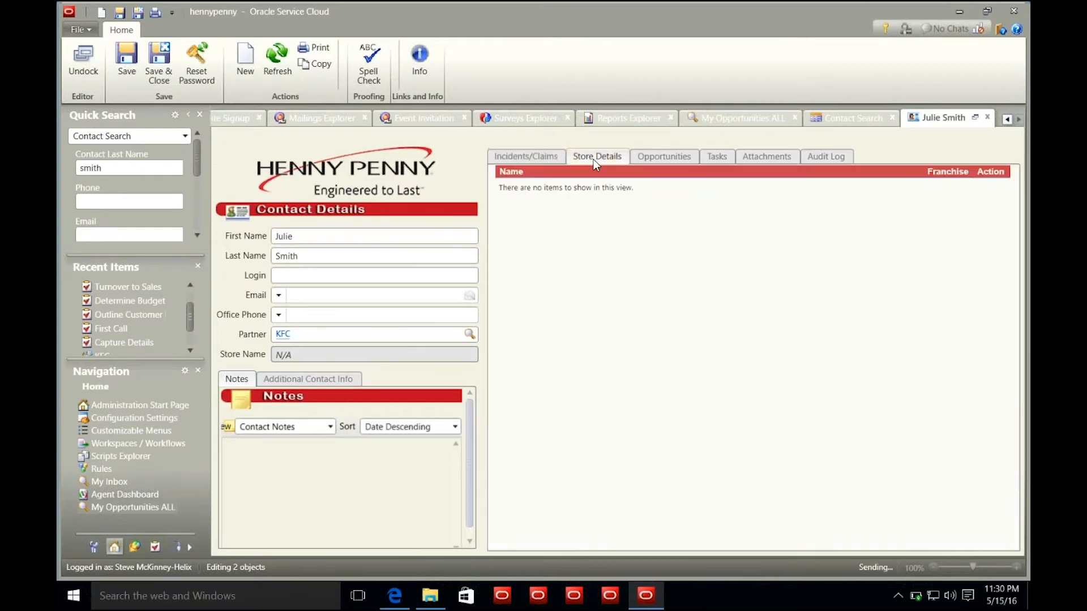
pyautogui.click(653, 158)
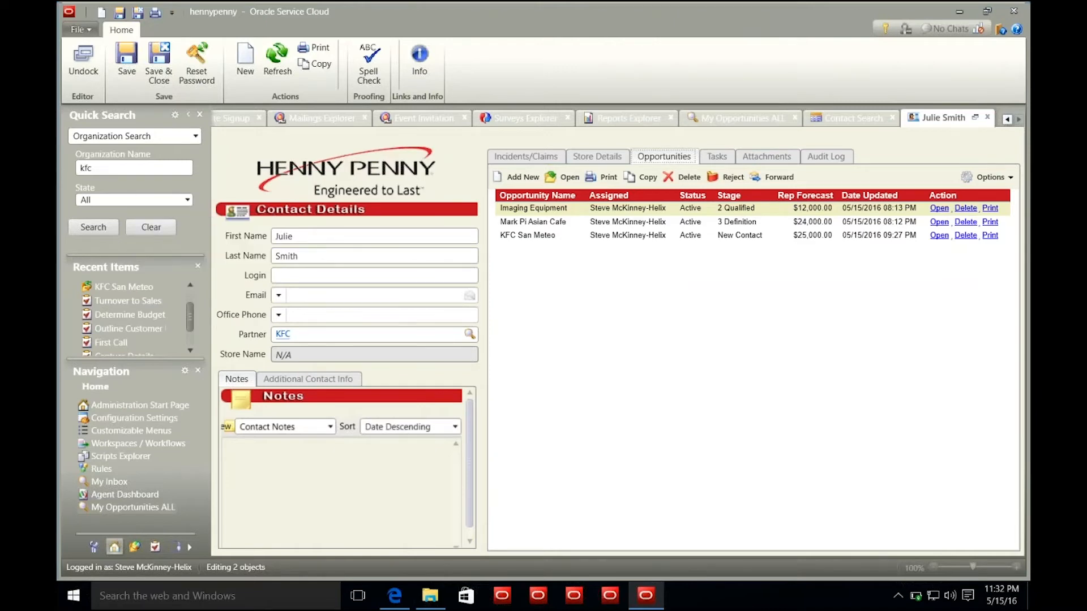
# - Search organizations for kfc and display the opportunities of the KFC partner record
pyautogui.click(94, 227)
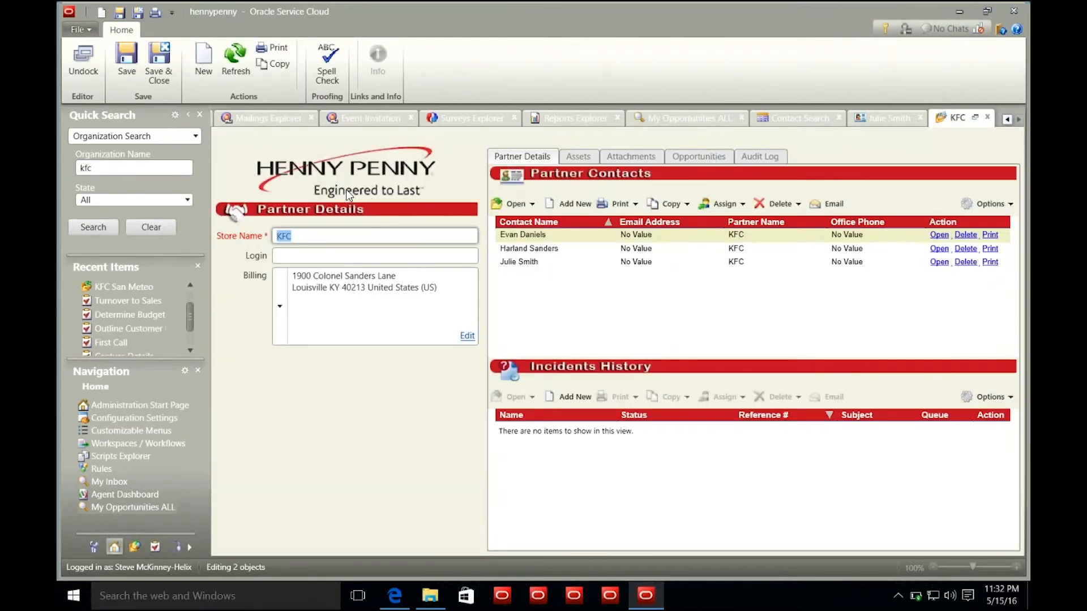
pyautogui.click(692, 157)
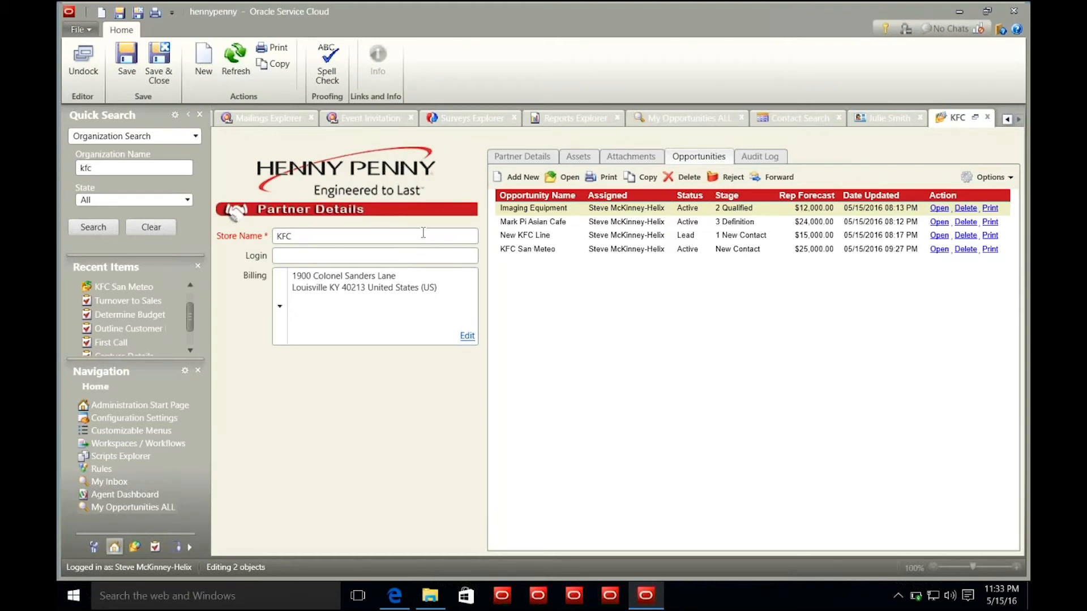
pyautogui.press('super+Tab')
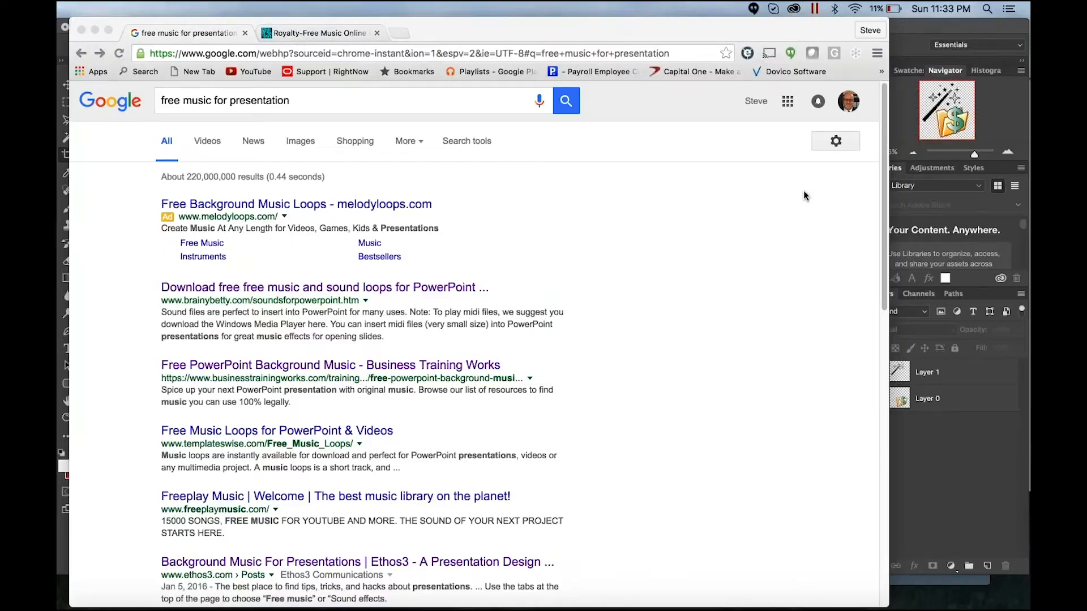
pyautogui.press('super+Tab')
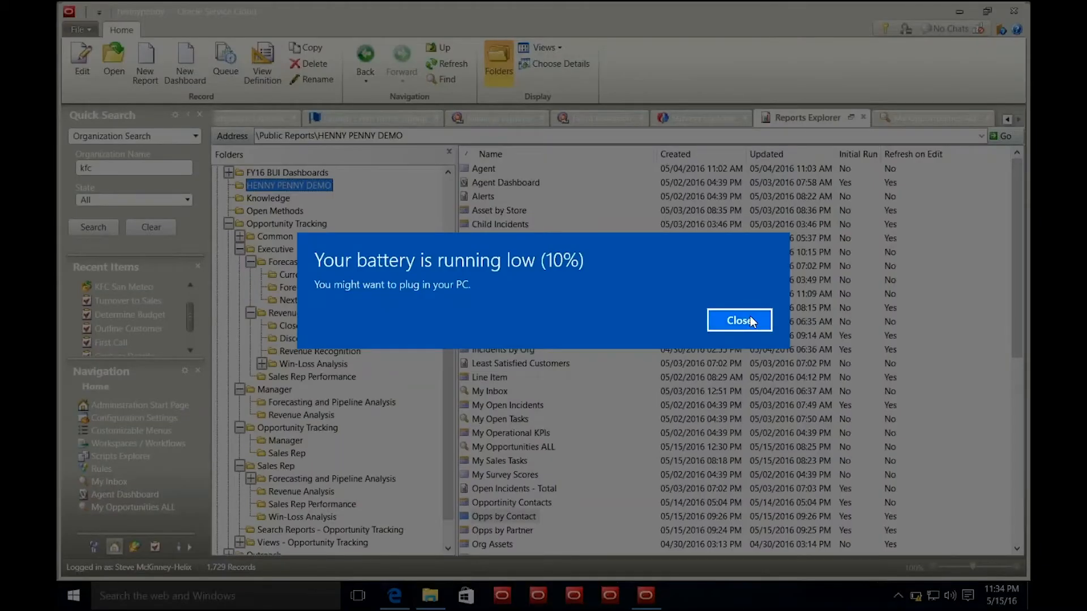
# - Dismiss the low-battery warning and examine the Executive opportunity tracking reports on forecasting, closed revenue, discounts, revenue recognition, win-loss and sales rep performance
pyautogui.click(751, 319)
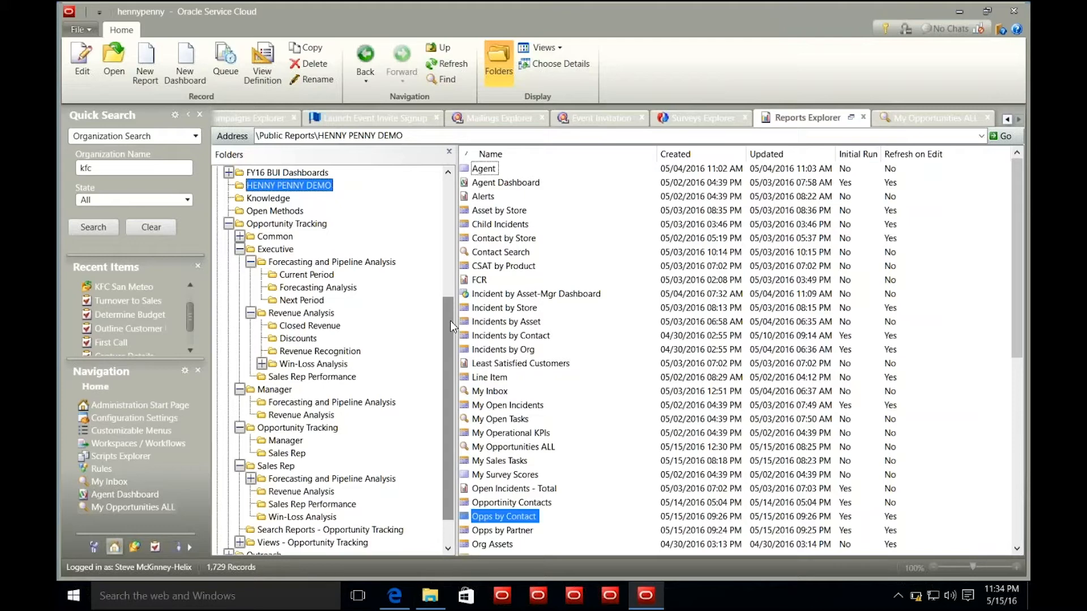
pyautogui.moveTo(450, 321); pyautogui.dragTo(450, 331)
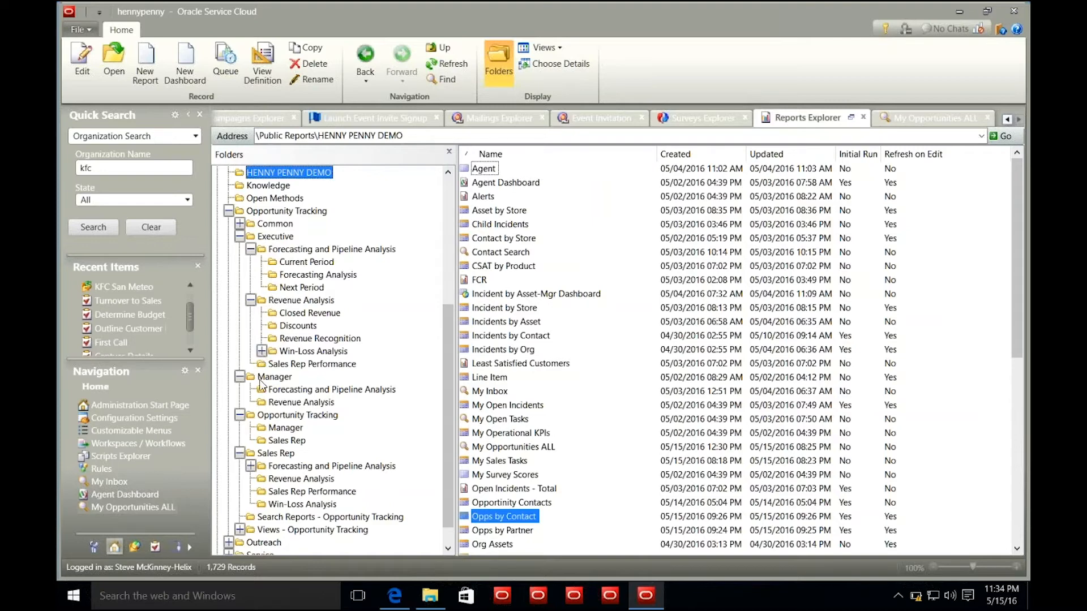
pyautogui.click(279, 250)
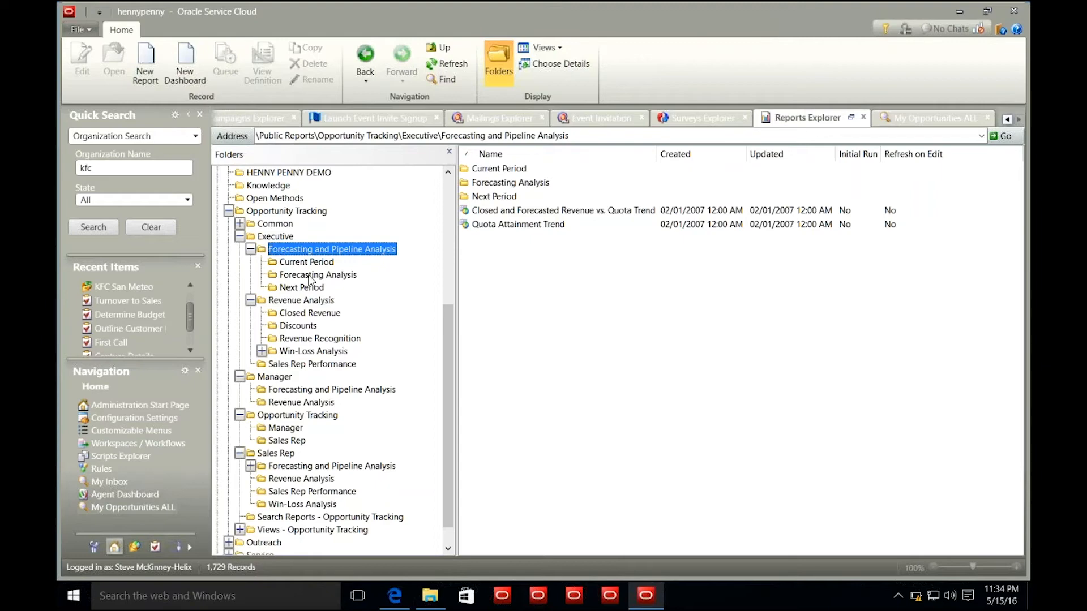
pyautogui.click(305, 315)
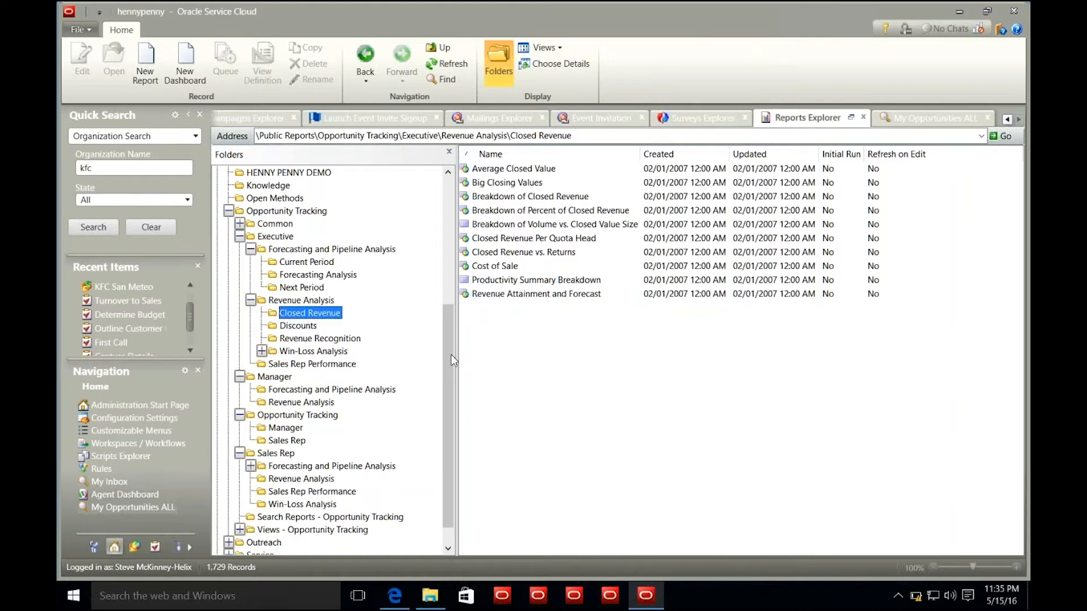
pyautogui.click(299, 328)
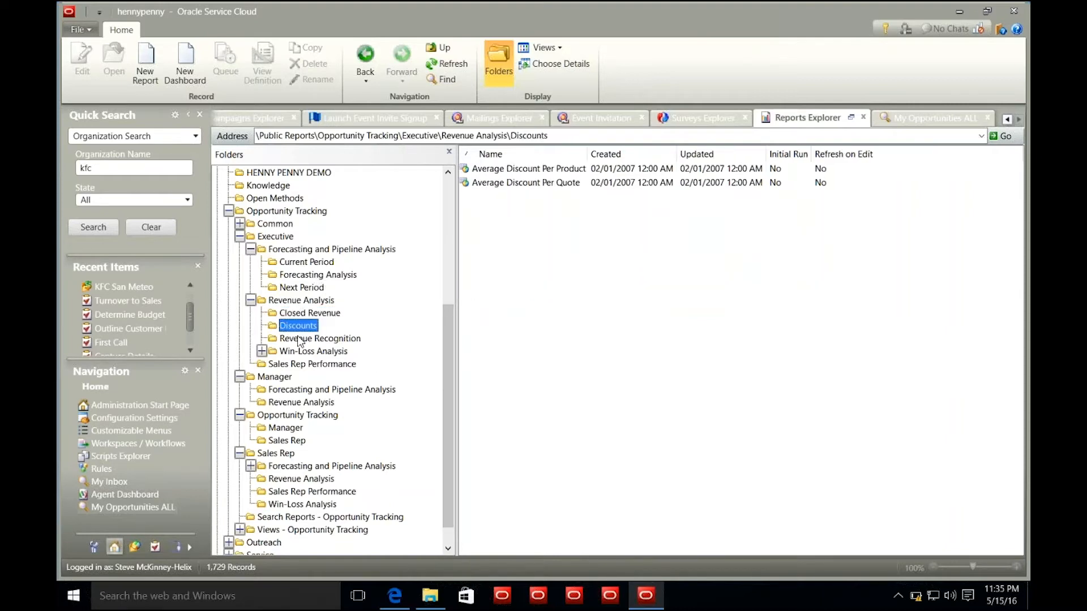
pyautogui.click(297, 340)
pyautogui.click(295, 349)
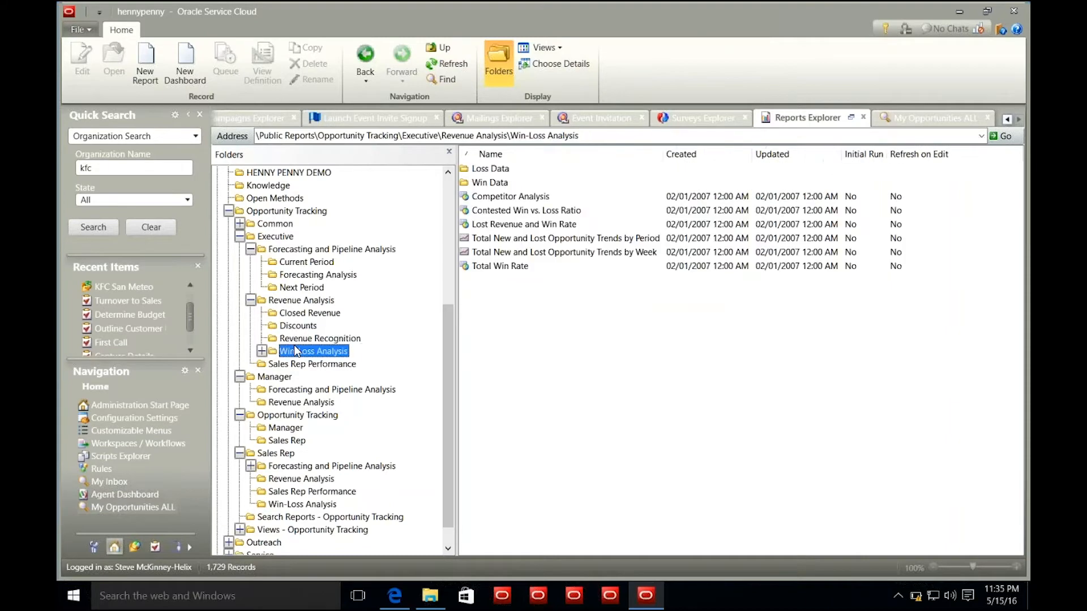
pyautogui.click(291, 367)
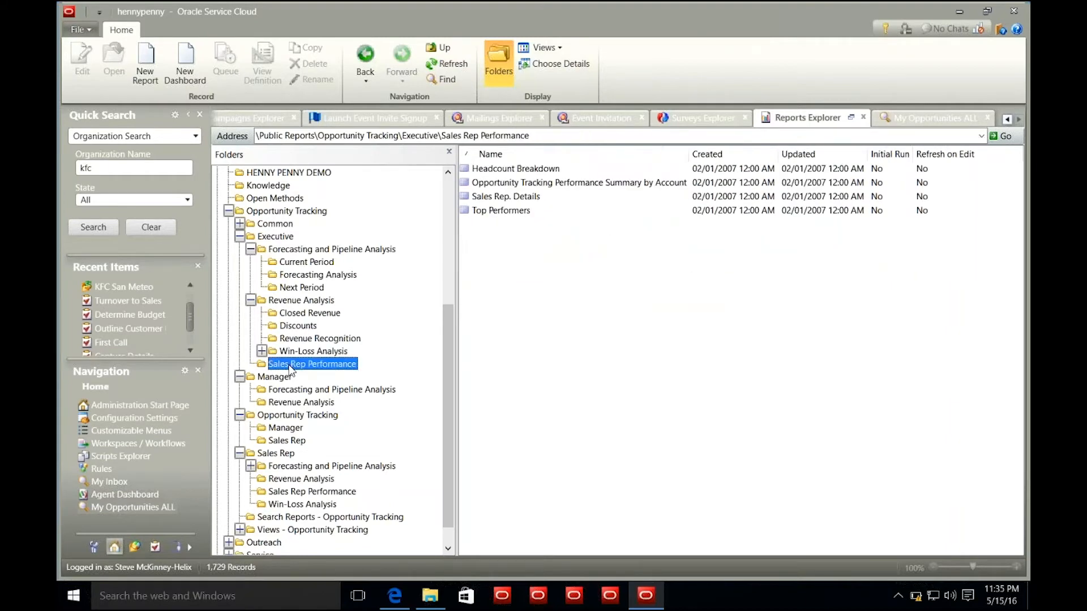
pyautogui.press('super+Tab')
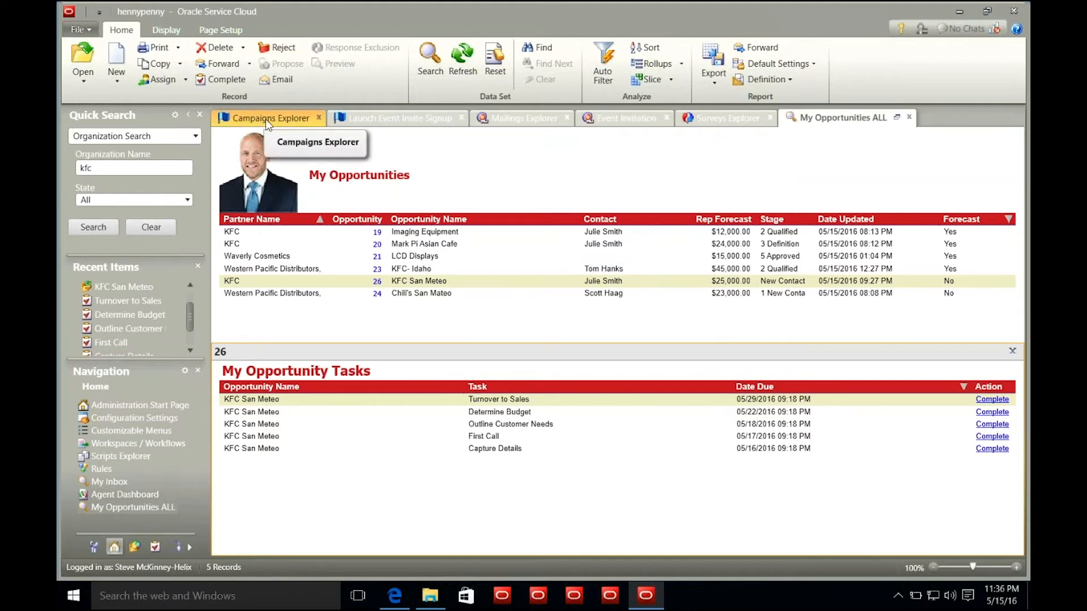
# - Show the Campaigns navigation and display the existing campaigns in the Campaigns Explorer
pyautogui.click(192, 548)
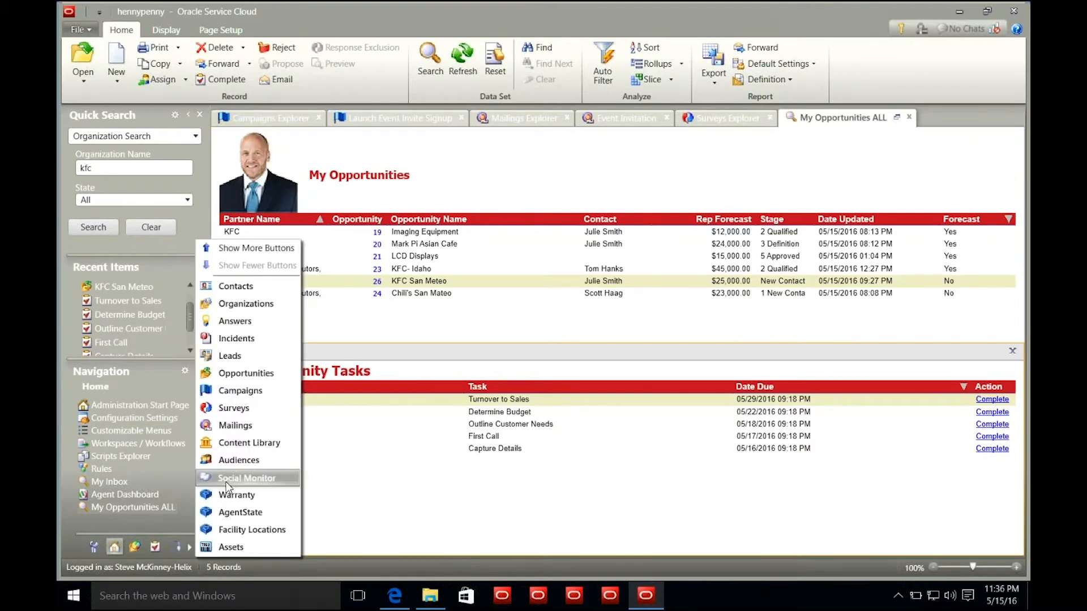
pyautogui.click(240, 394)
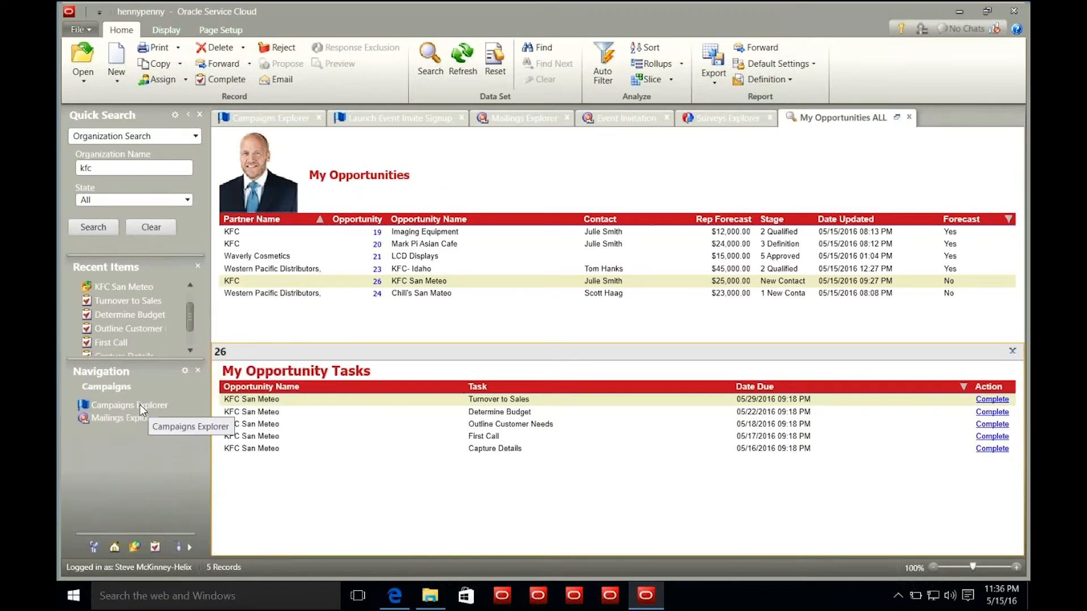
pyautogui.click(243, 117)
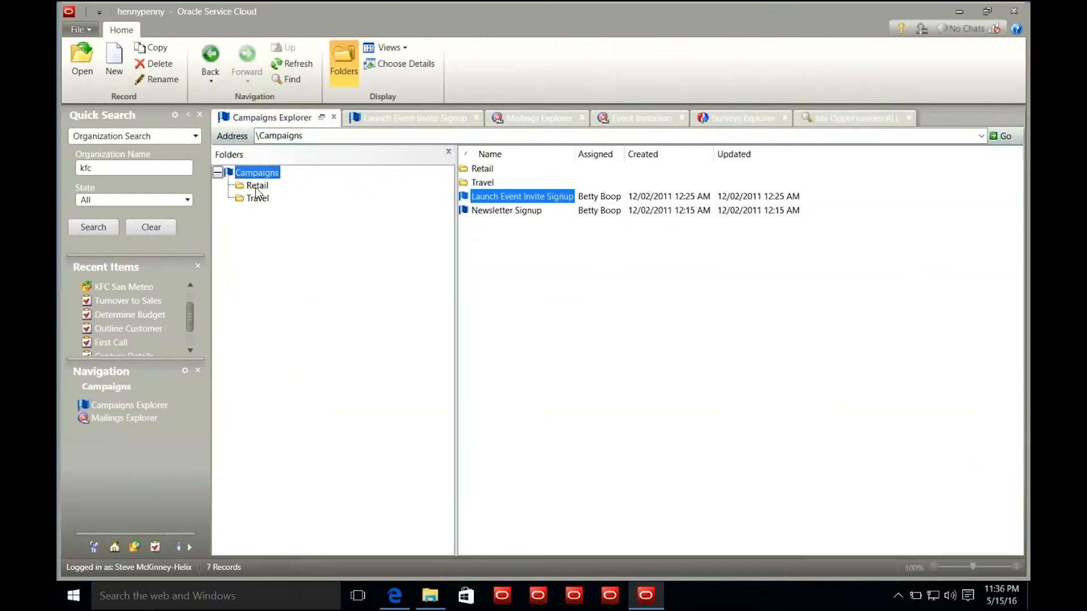
# - Display the Launch Event Invite Signup campaign flow and select its Registration web page element
pyautogui.click(386, 119)
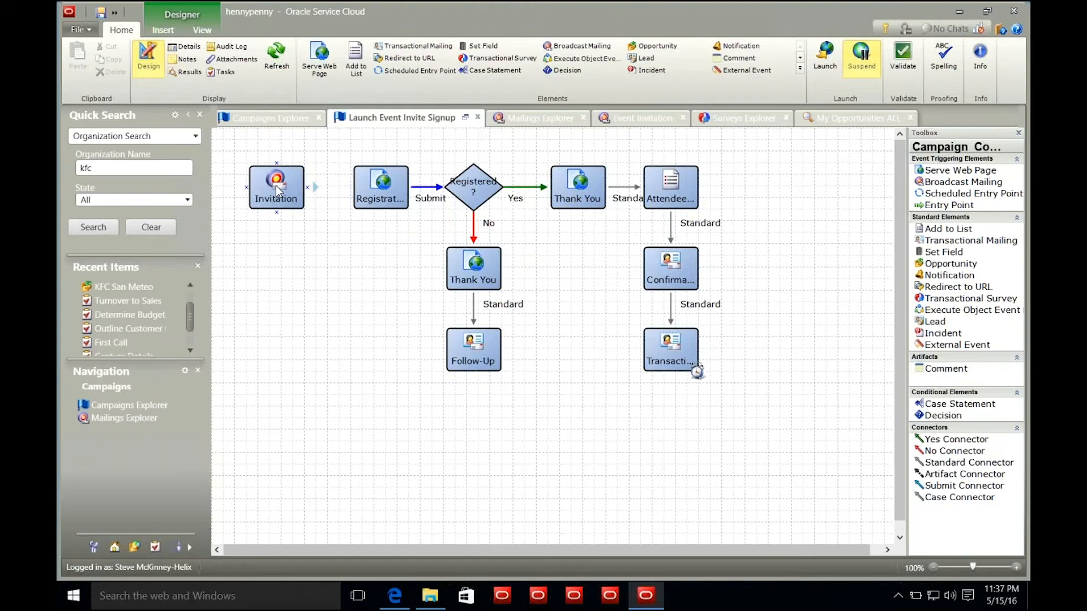
pyautogui.click(345, 197)
pyautogui.click(379, 174)
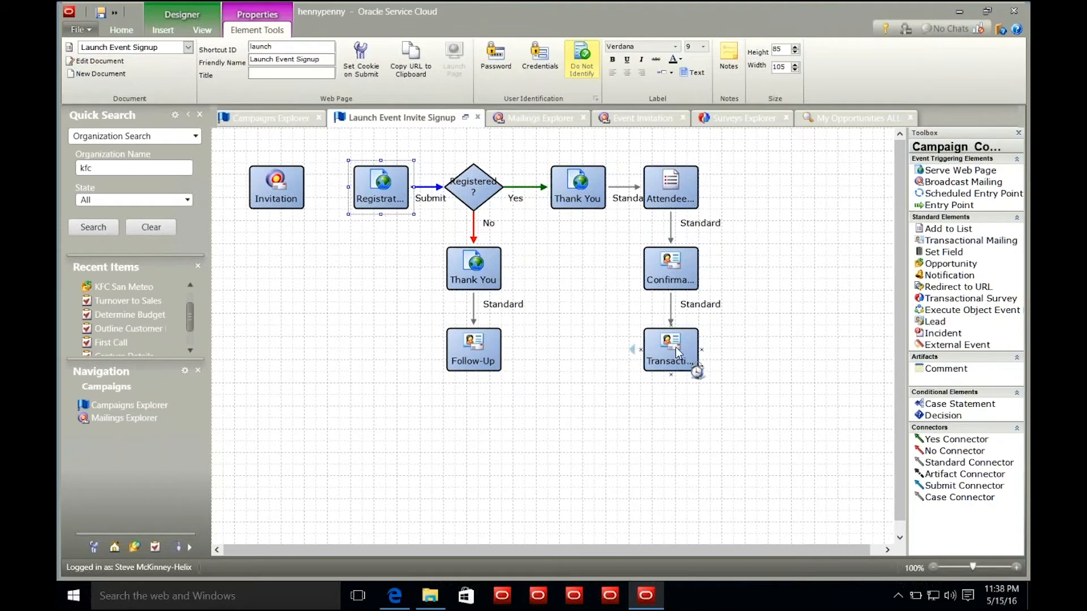
# - Open the settings of the Transactional Mailing element below the confirmation mailing and view its send schedule
pyautogui.click(697, 374)
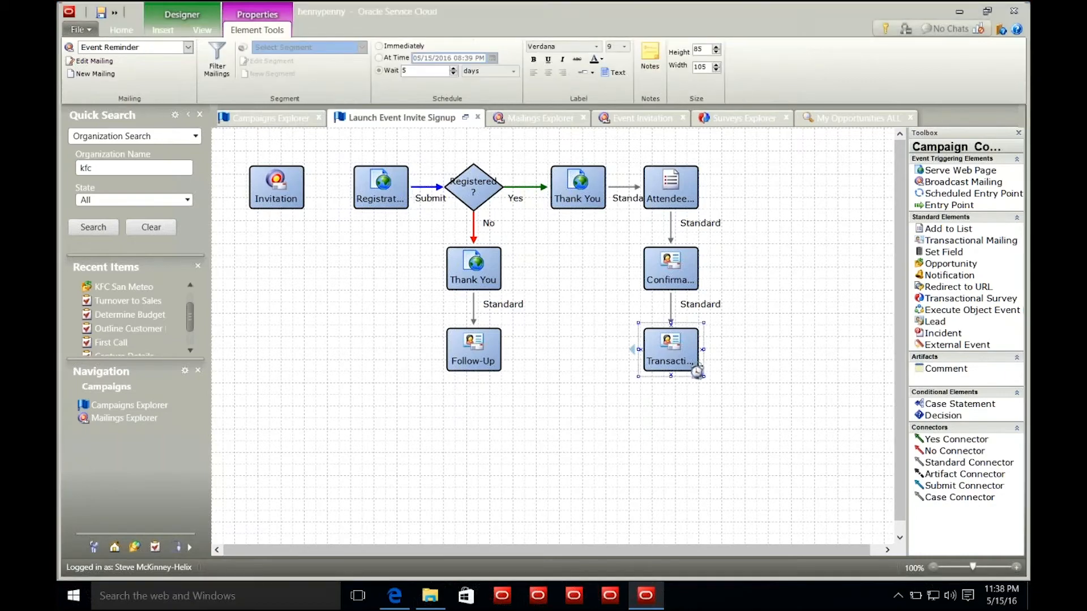
pyautogui.doubleClick(698, 371)
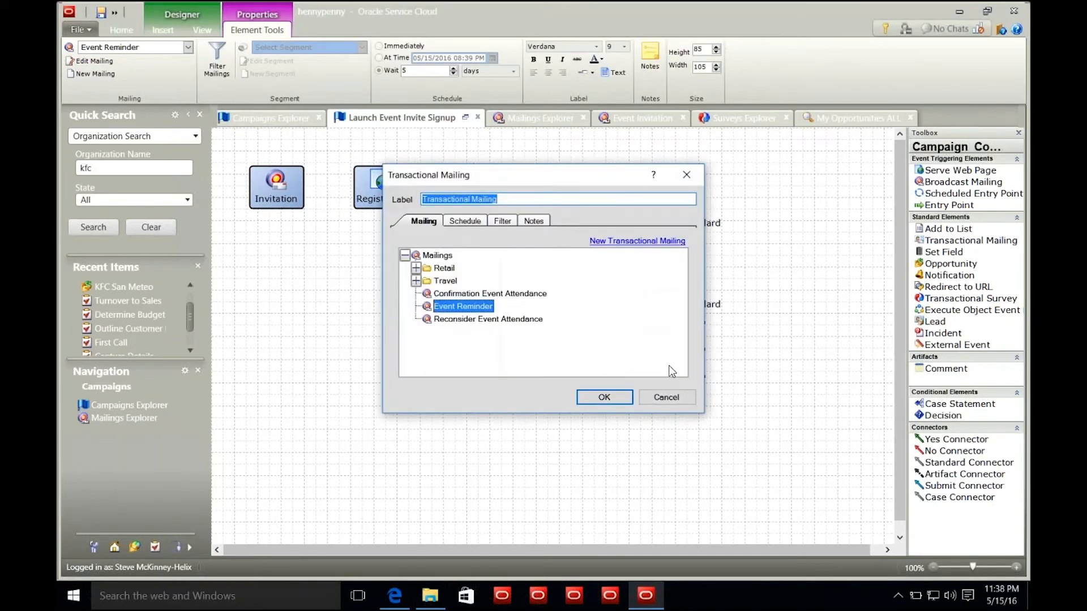
pyautogui.click(466, 220)
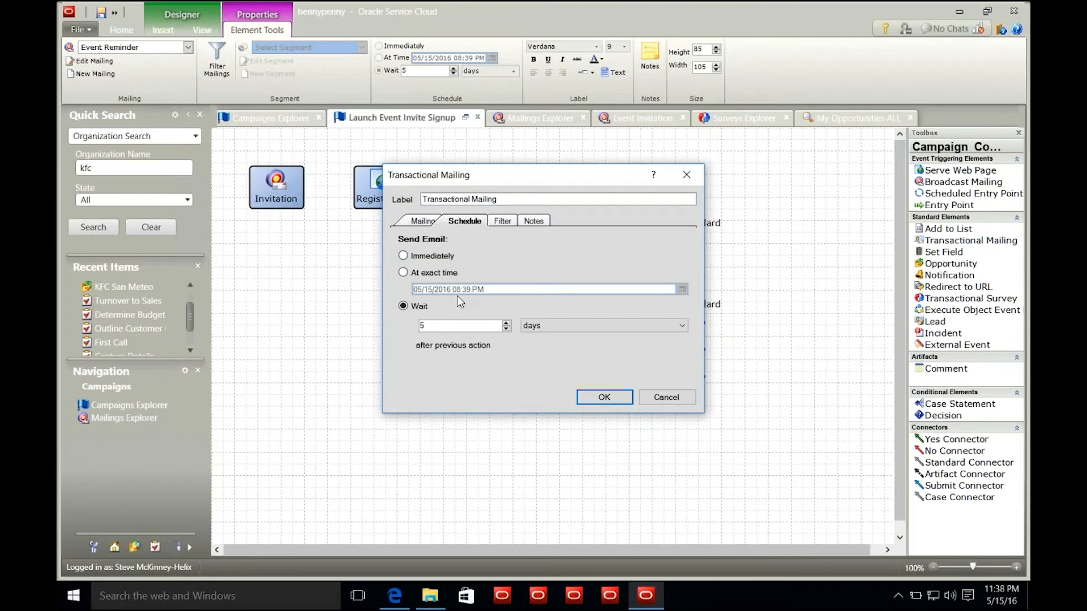
# - Close the mailing settings without changes and add an Opportunity element beside the confirmation mailing in the campaign flow
pyautogui.click(667, 397)
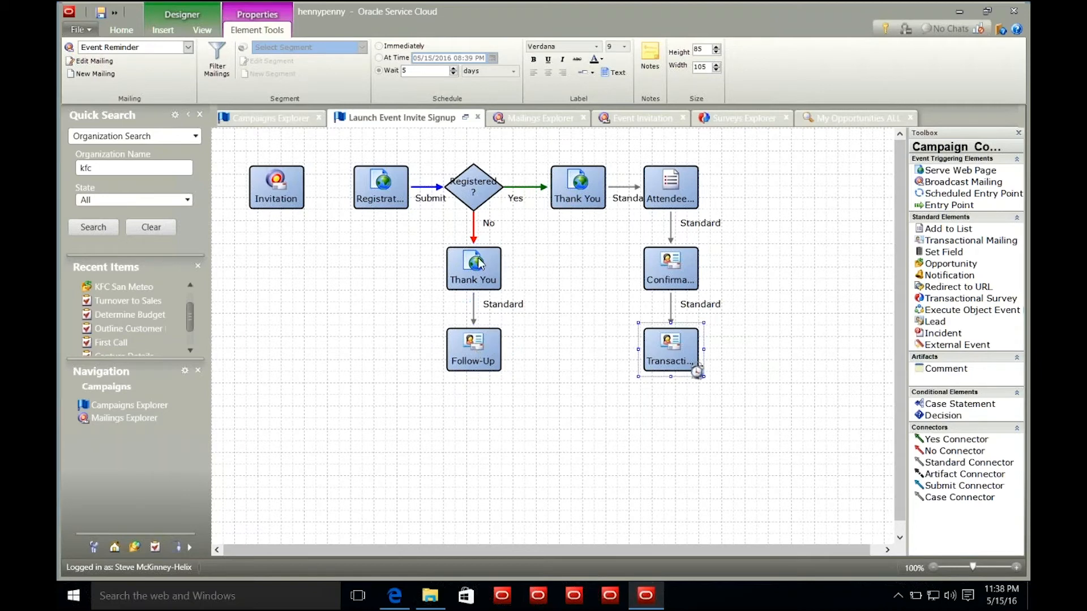
pyautogui.moveTo(511, 269); pyautogui.dragTo(599, 247)
pyautogui.moveTo(943, 264); pyautogui.dragTo(765, 281)
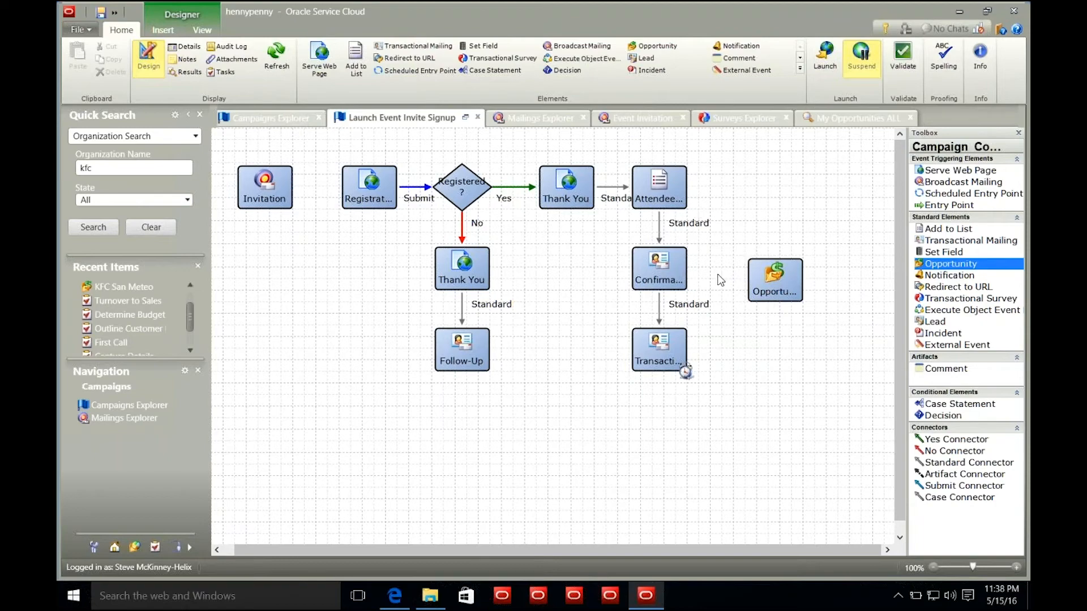
pyautogui.moveTo(734, 280)
# - Look over the existing mailings in the Mailings Explorer and view the summary of the Event Invitation mailing
pyautogui.click(540, 122)
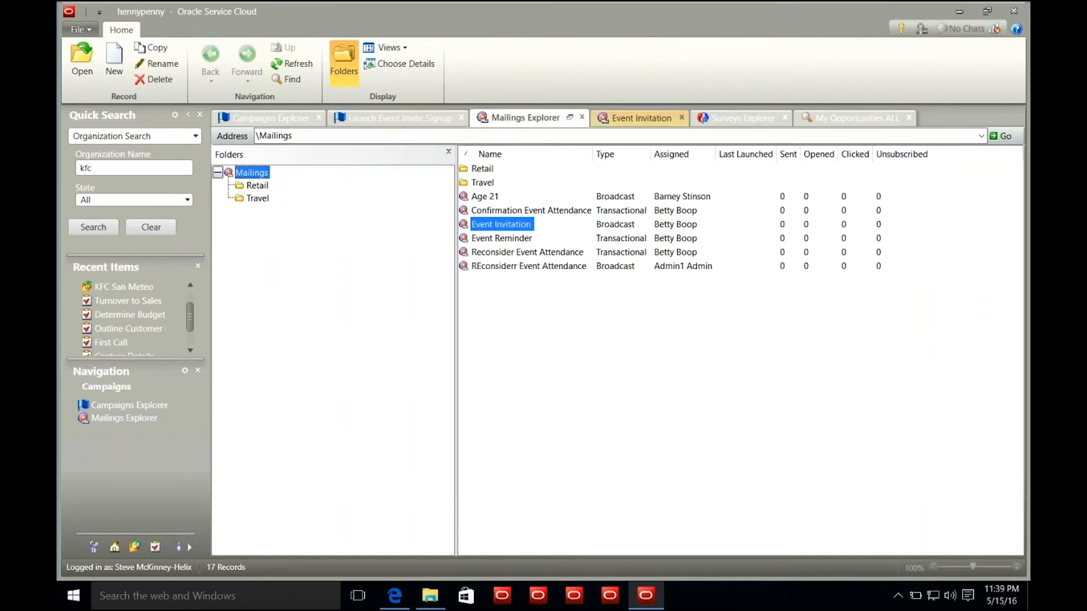
pyautogui.click(635, 119)
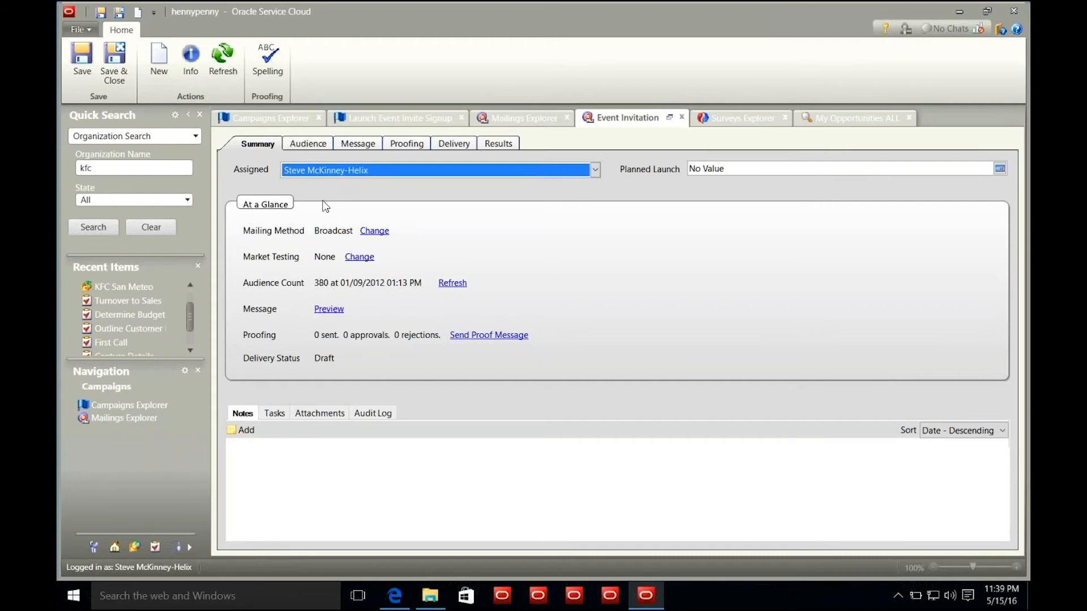
# - Limit the Event Invitation audience's communication frequency, excluding contacts who received 2 or more messages in the last 10 days
pyautogui.click(312, 145)
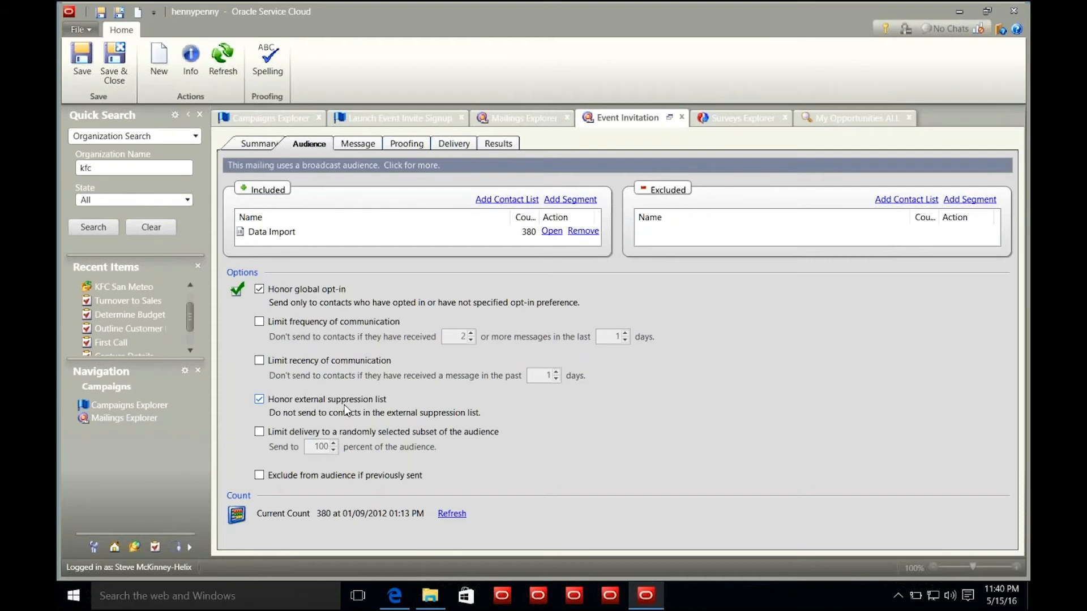
pyautogui.click(261, 323)
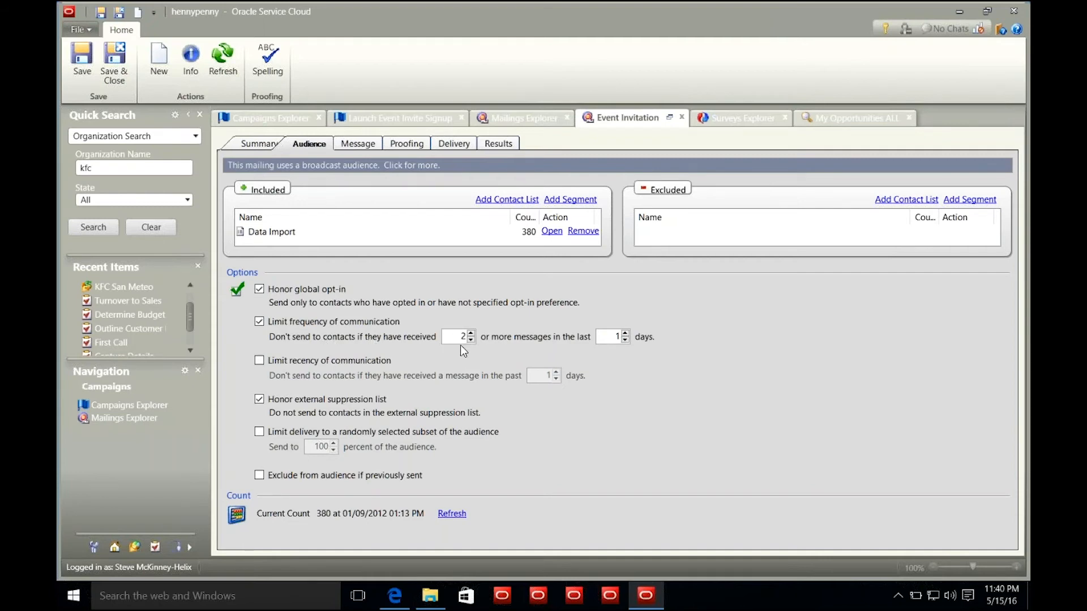
pyautogui.click(625, 335)
pyautogui.click(625, 334)
pyautogui.click(625, 334)
pyautogui.click(625, 334)
pyautogui.click(625, 334)
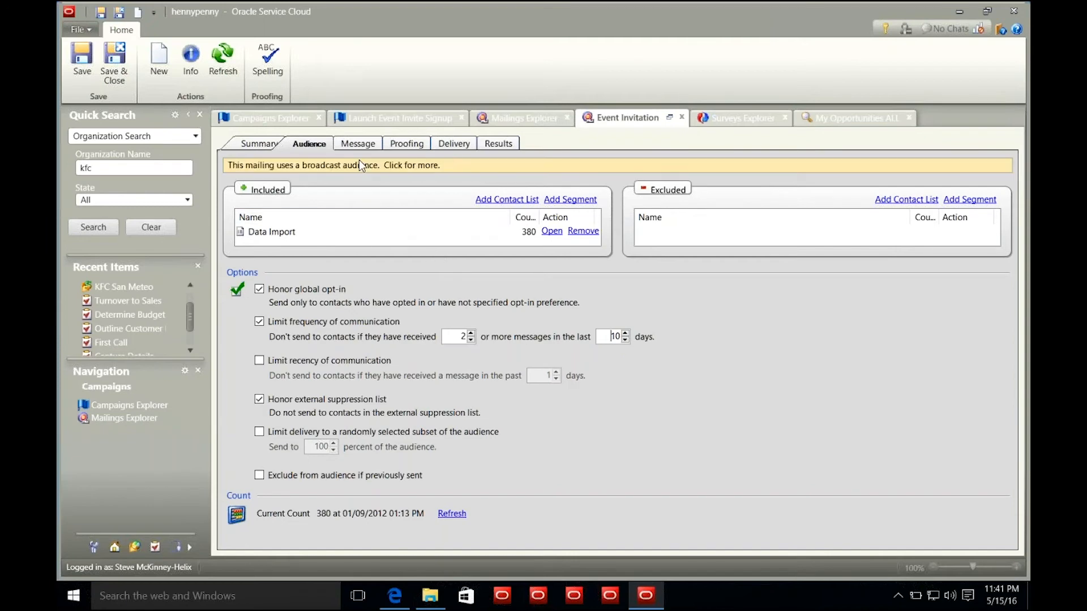
# - Review the Event Invitation mailing's message, proofing, delivery and results pages, and run its Mailing Statistics report
pyautogui.click(359, 145)
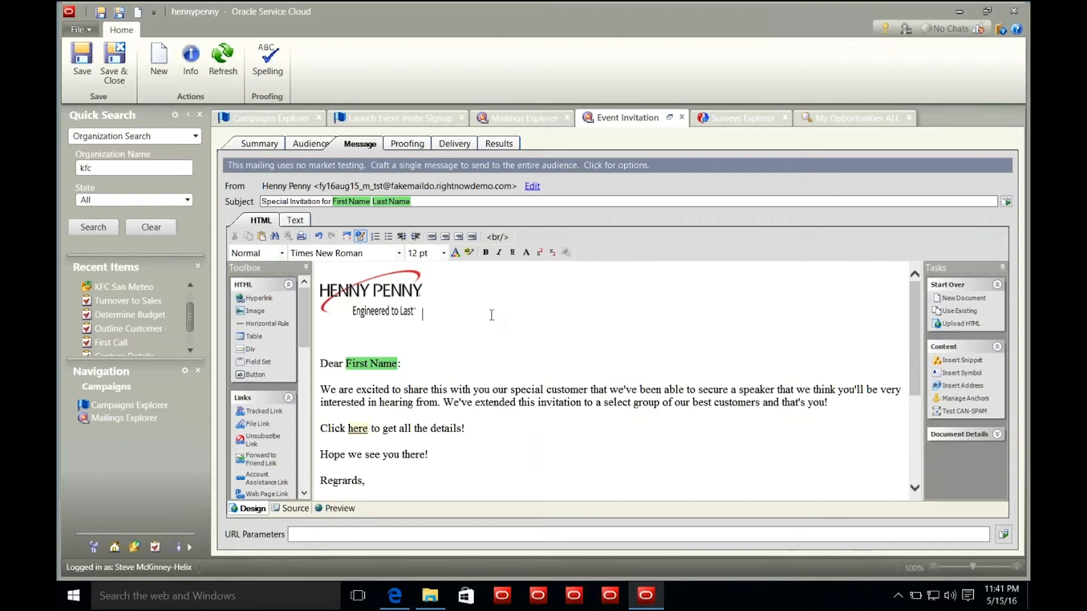
pyautogui.click(409, 144)
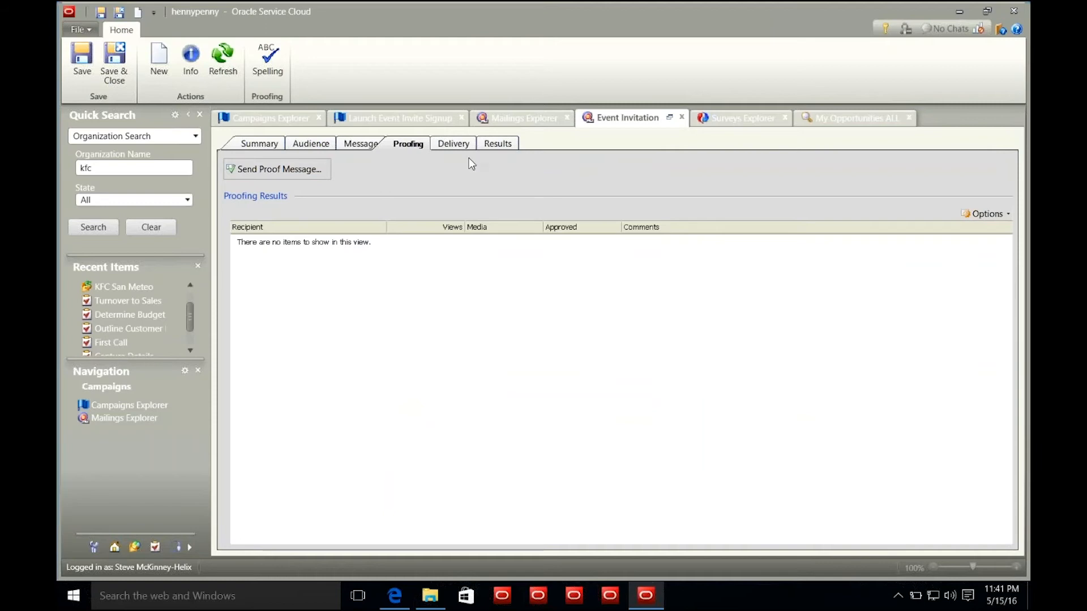
pyautogui.click(453, 144)
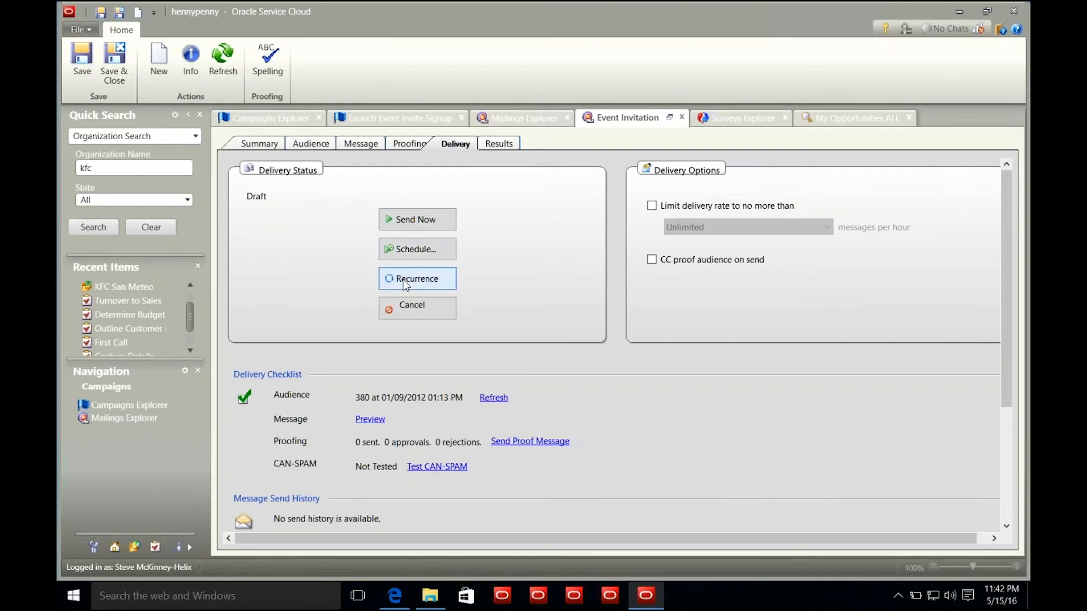
pyautogui.click(497, 148)
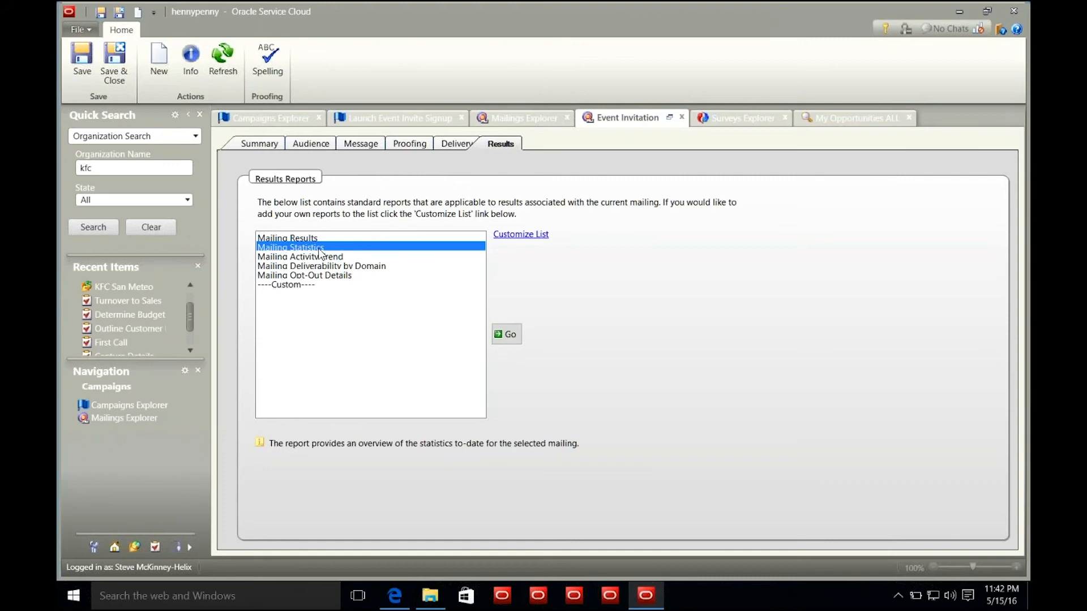
pyautogui.click(508, 335)
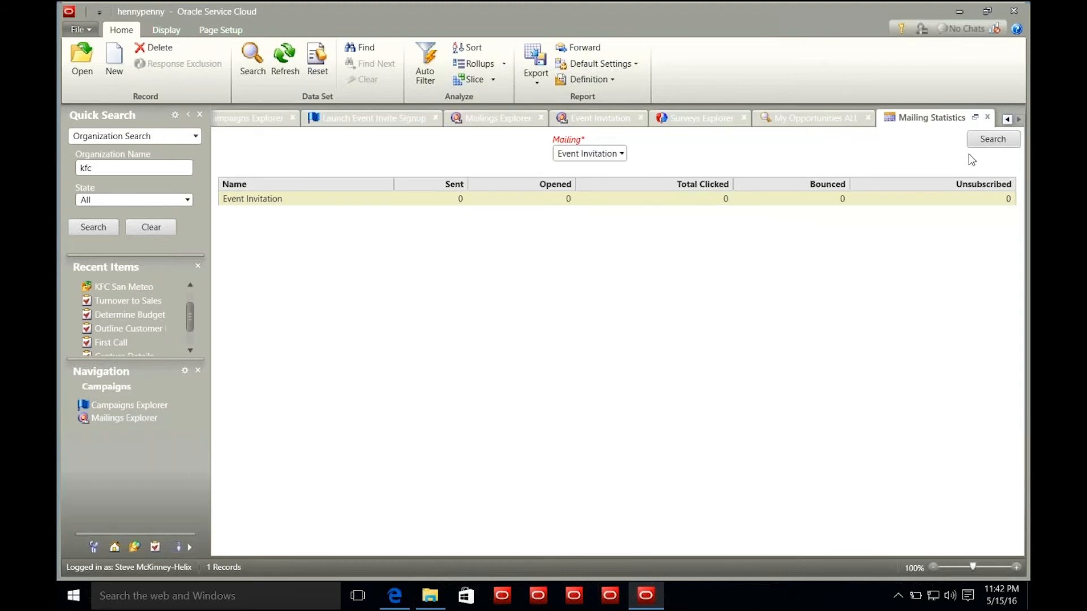
# - Show the Surveys Explorer and start a new survey with the Transactional Survey invitation method
pyautogui.press('super+Tab')
pyautogui.press('super+Tab')
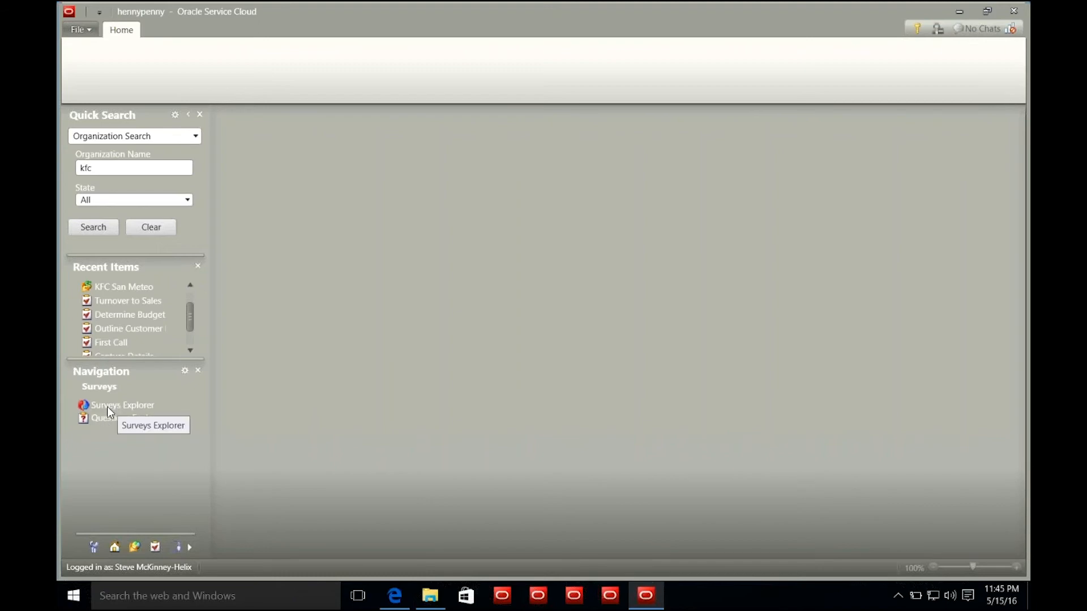
pyautogui.click(136, 406)
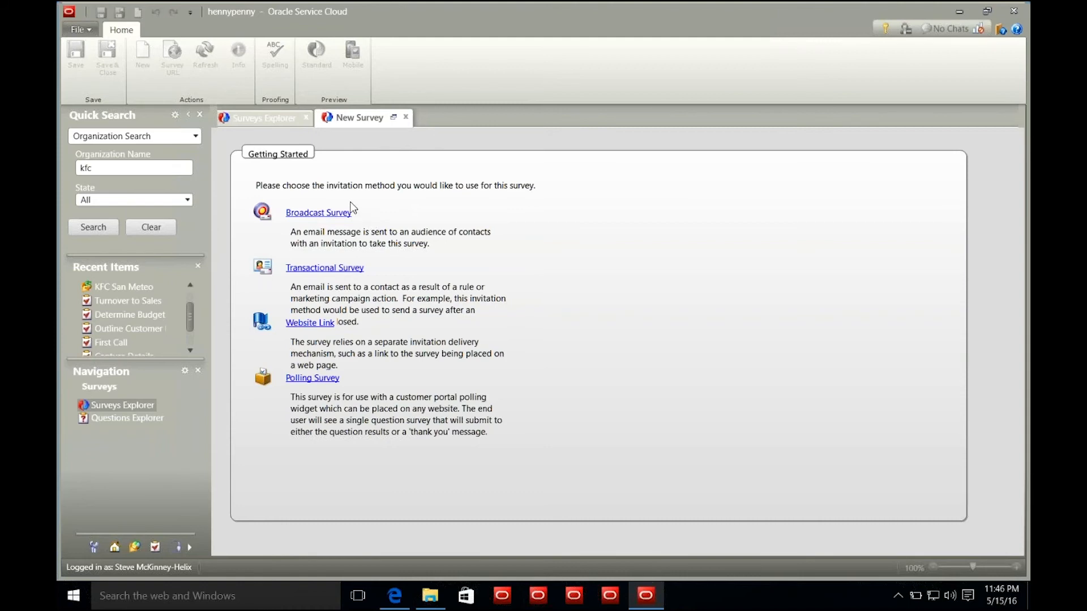
pyautogui.click(316, 270)
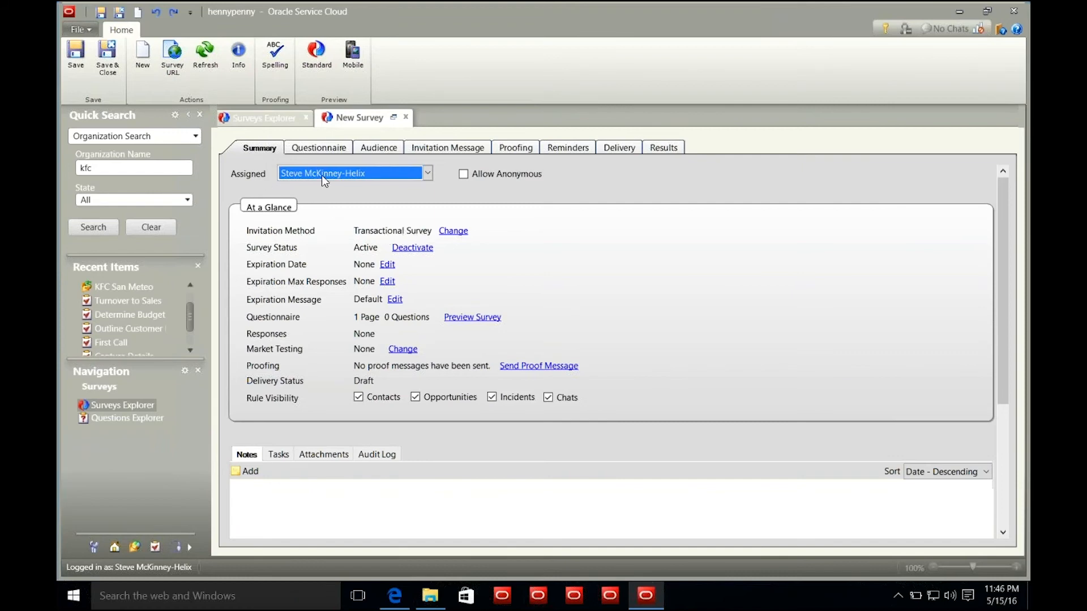
# - Add the existing Likely to Refer question from the Customer Satisfaction folder to page 1 of the questionnaire
pyautogui.click(319, 149)
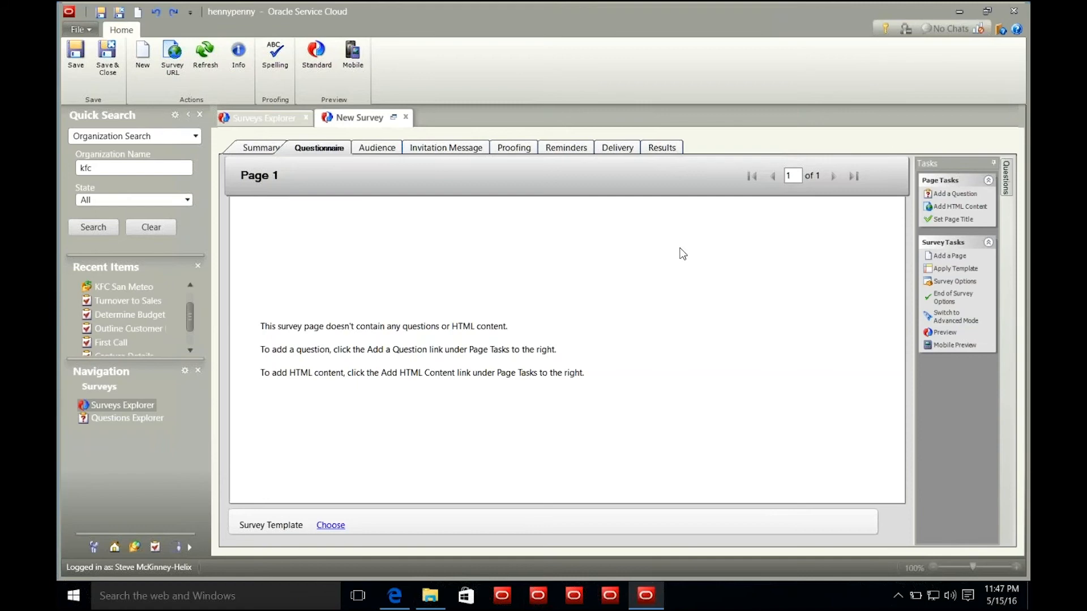
pyautogui.click(945, 194)
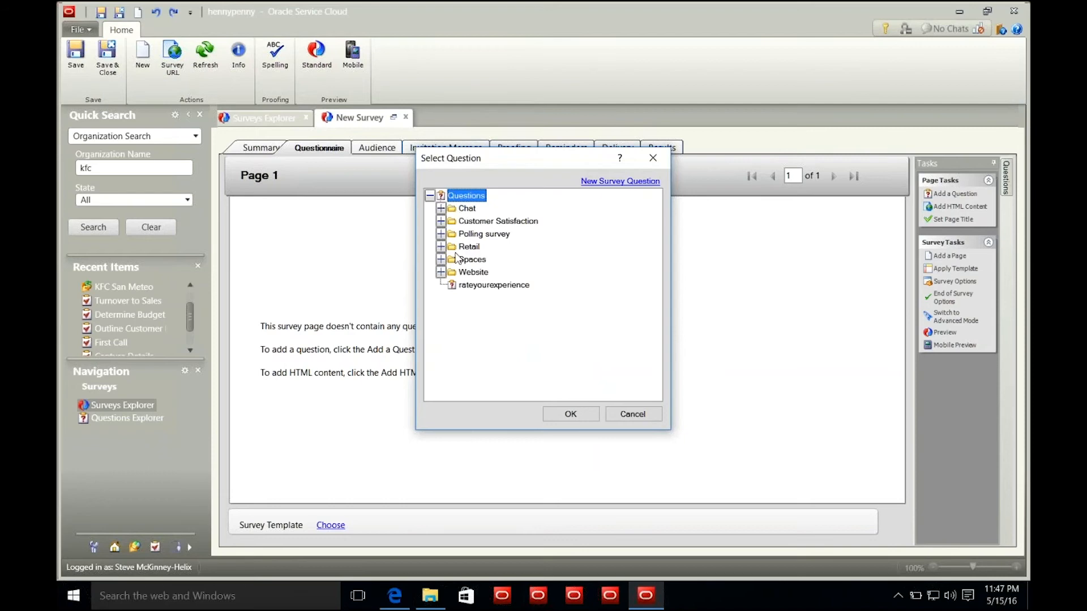
pyautogui.click(440, 209)
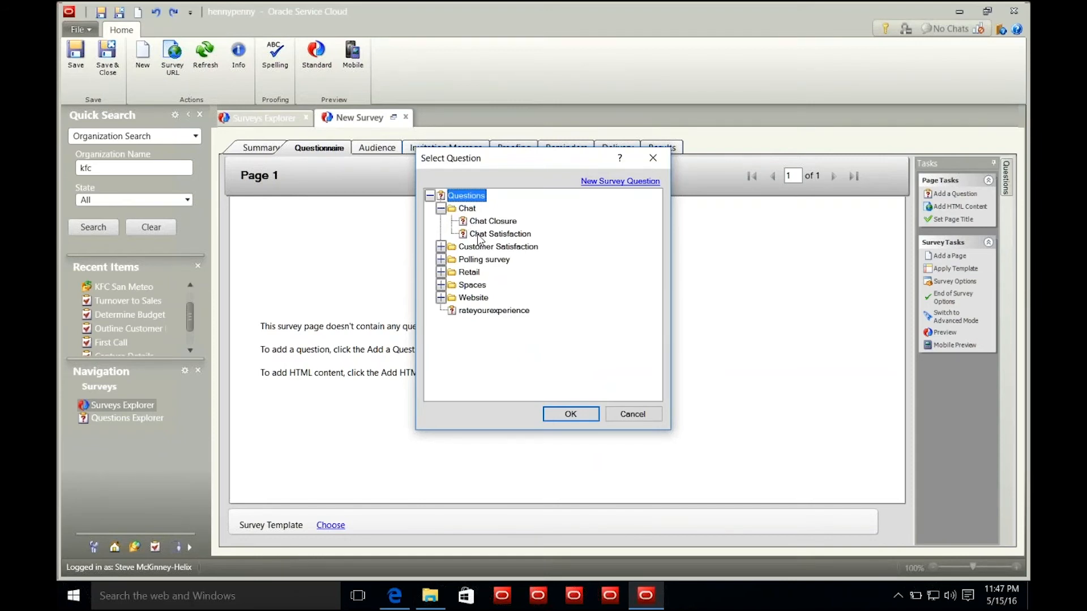
pyautogui.click(440, 247)
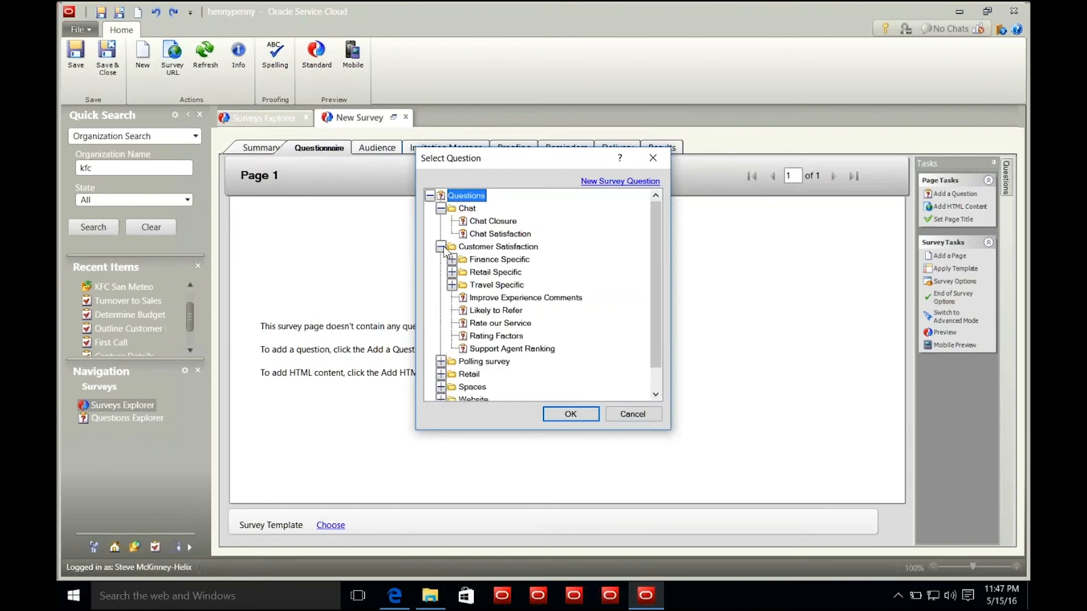
pyautogui.click(488, 313)
pyautogui.doubleClick(488, 313)
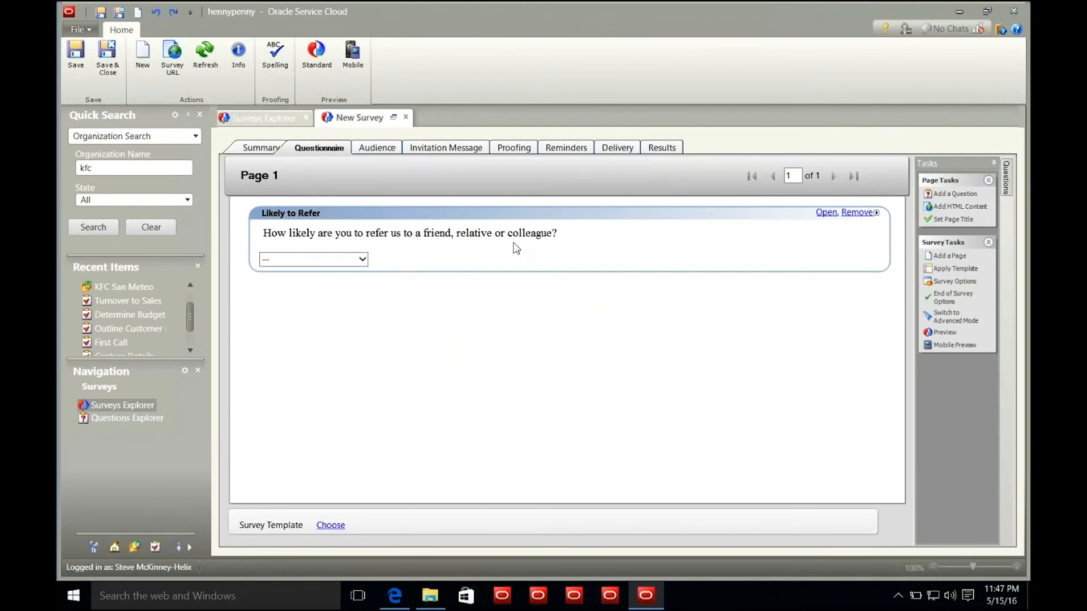
# - Create a new survey question whose text asks how the presenter did in this demo
pyautogui.click(955, 193)
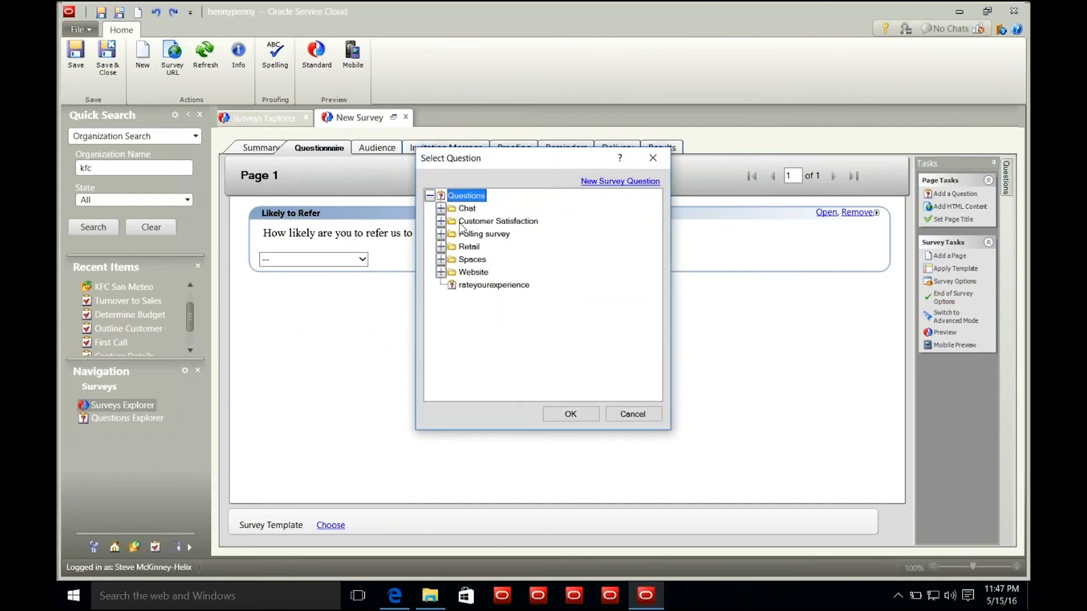
pyautogui.click(441, 222)
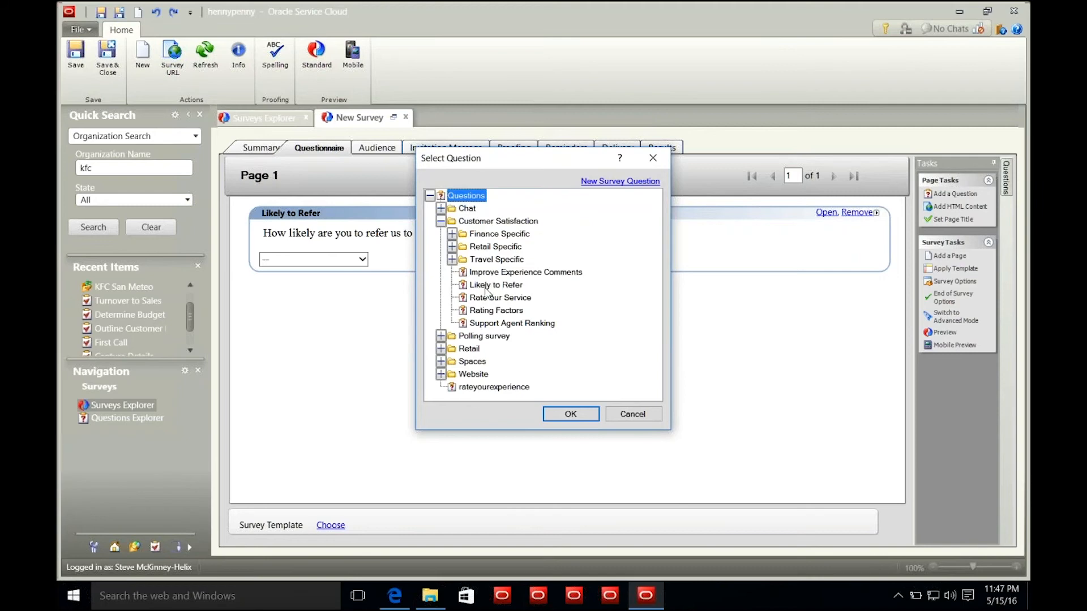
pyautogui.click(600, 182)
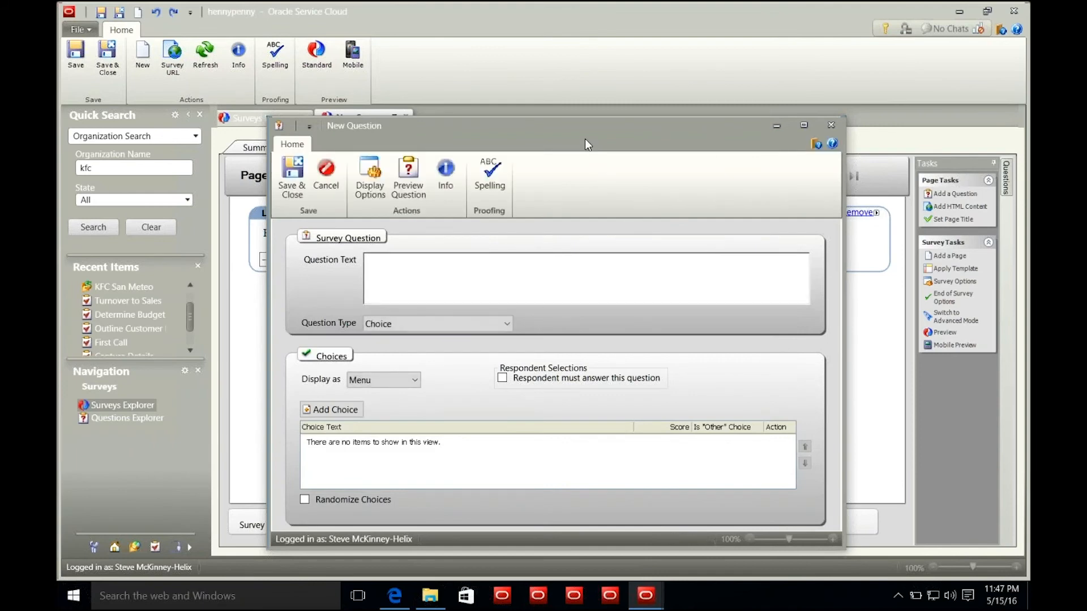
pyautogui.moveTo(586, 138); pyautogui.dragTo(576, 93)
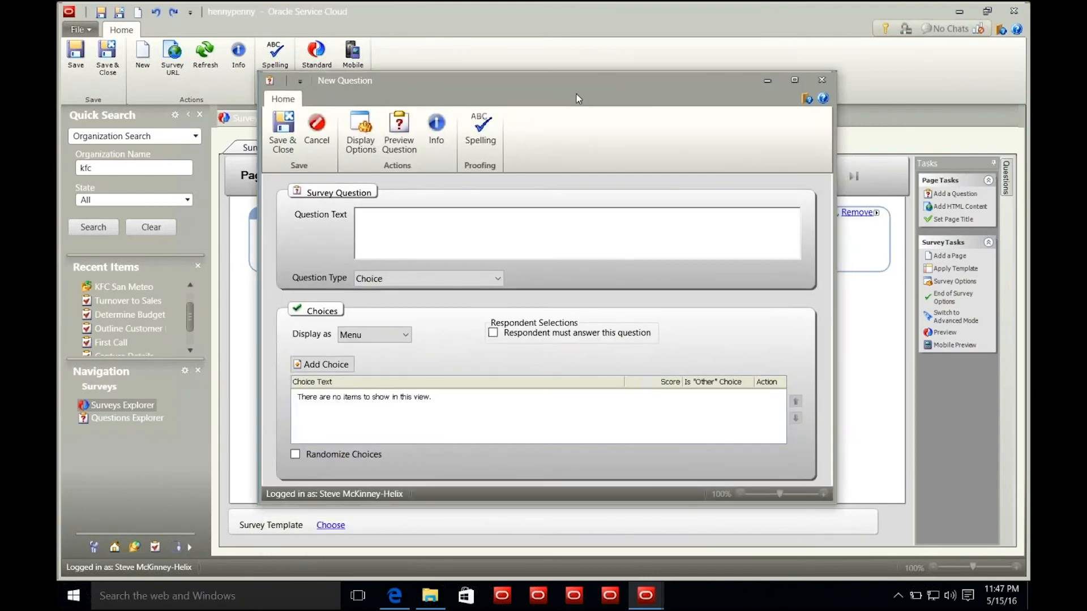
pyautogui.click(422, 215)
pyautogui.write('How did Steve do in this demo?')
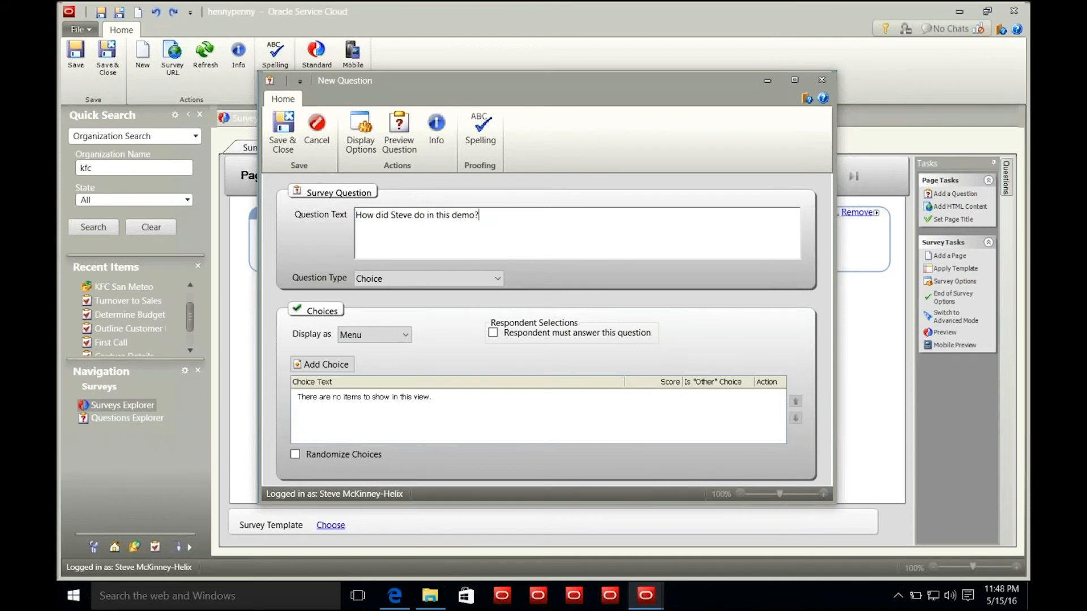
# - Keep the new question's type as Choice and display its choices as Radio
pyautogui.click(392, 281)
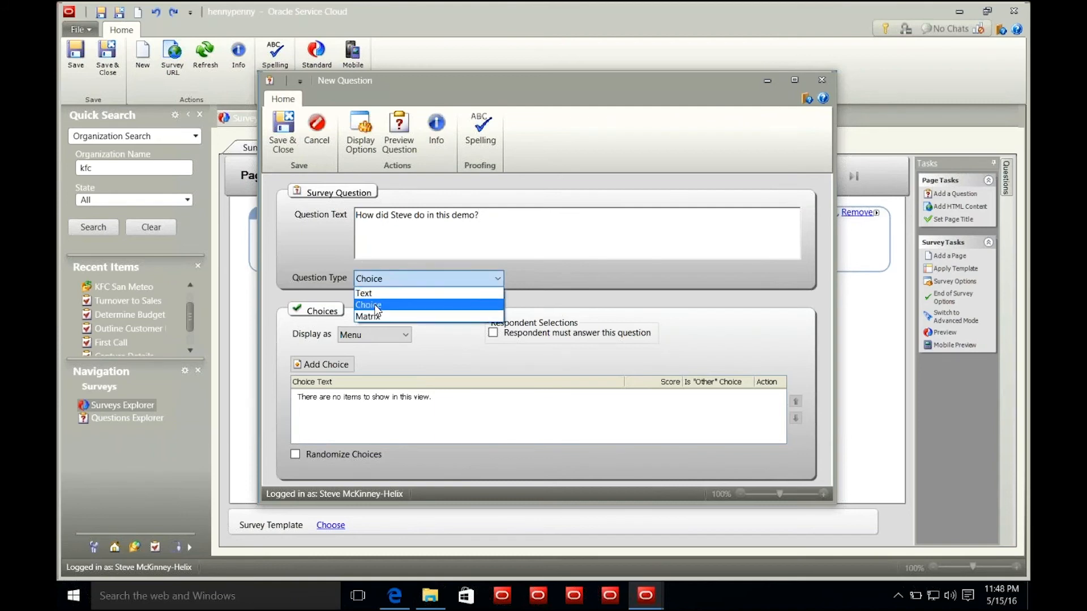
pyautogui.click(377, 307)
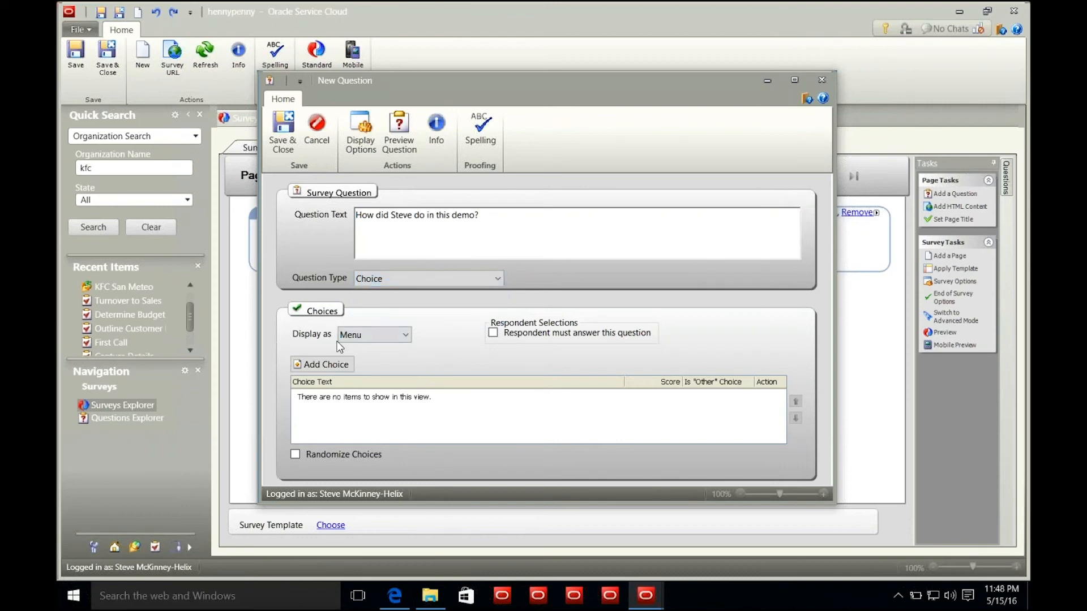
pyautogui.click(407, 334)
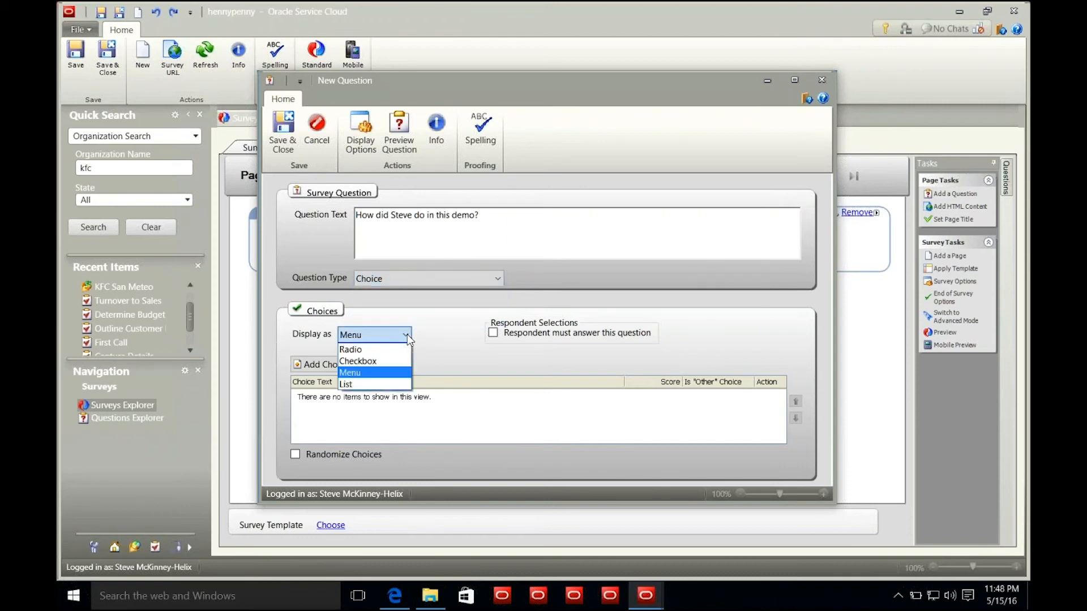
pyautogui.click(373, 351)
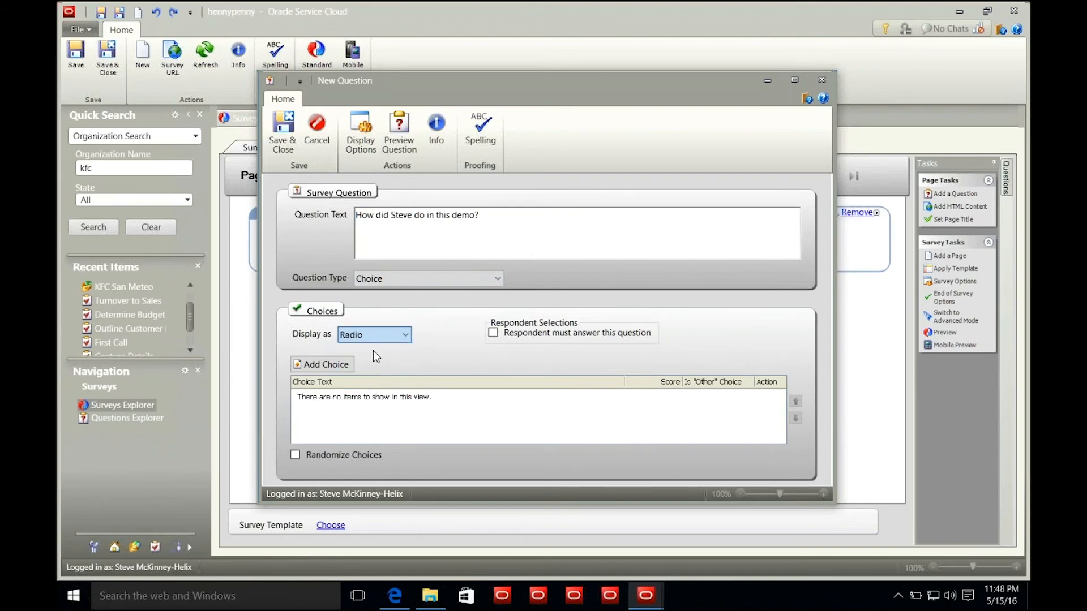
# - Add the answer choice "Excellent" to the new question with a score of 5
pyautogui.click(335, 365)
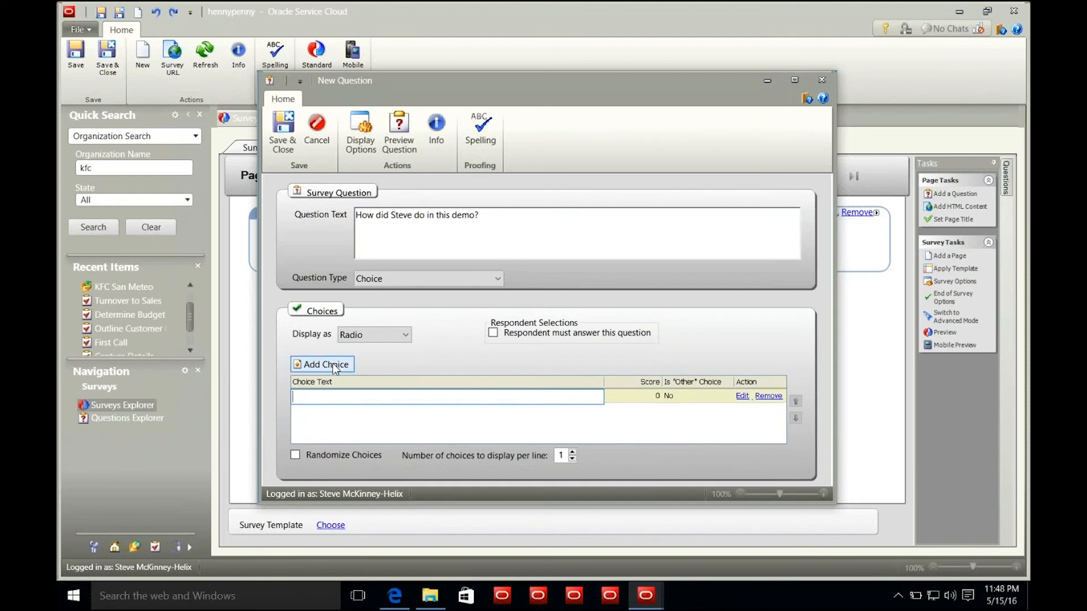
pyautogui.write('Excellent')
pyautogui.click(647, 395)
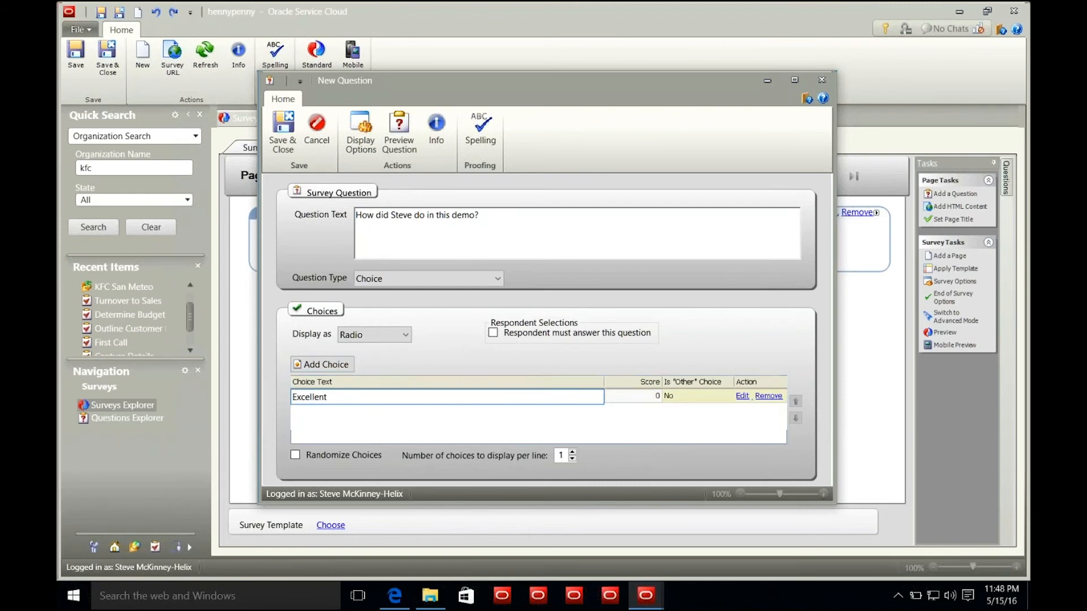
pyautogui.click(647, 396)
pyautogui.click(657, 394)
pyautogui.click(657, 394)
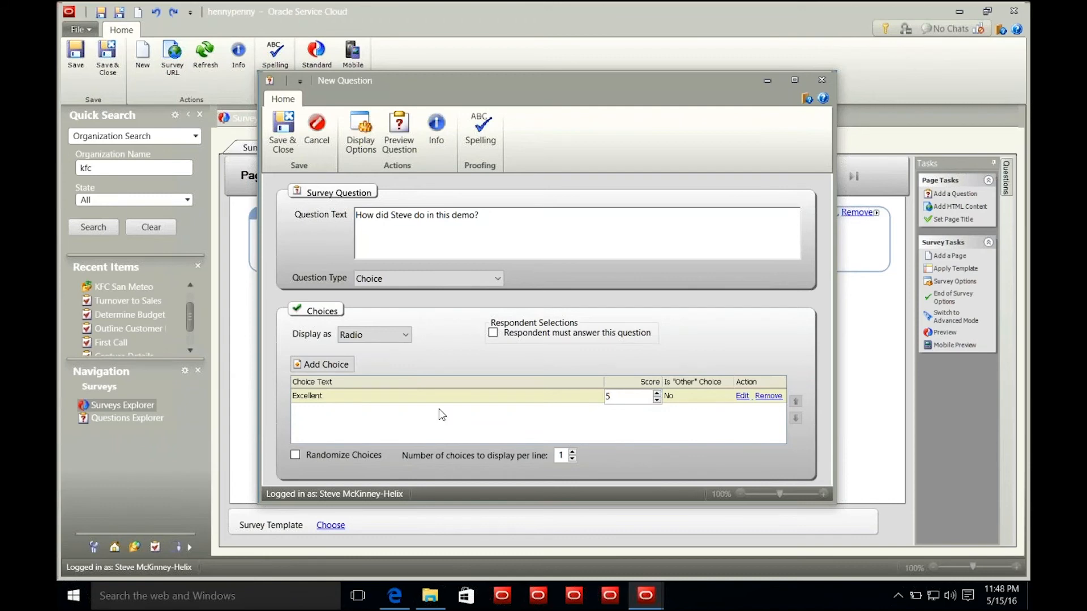
# - Add the answer choice "He did really well" to the question with a score of 4
pyautogui.click(332, 365)
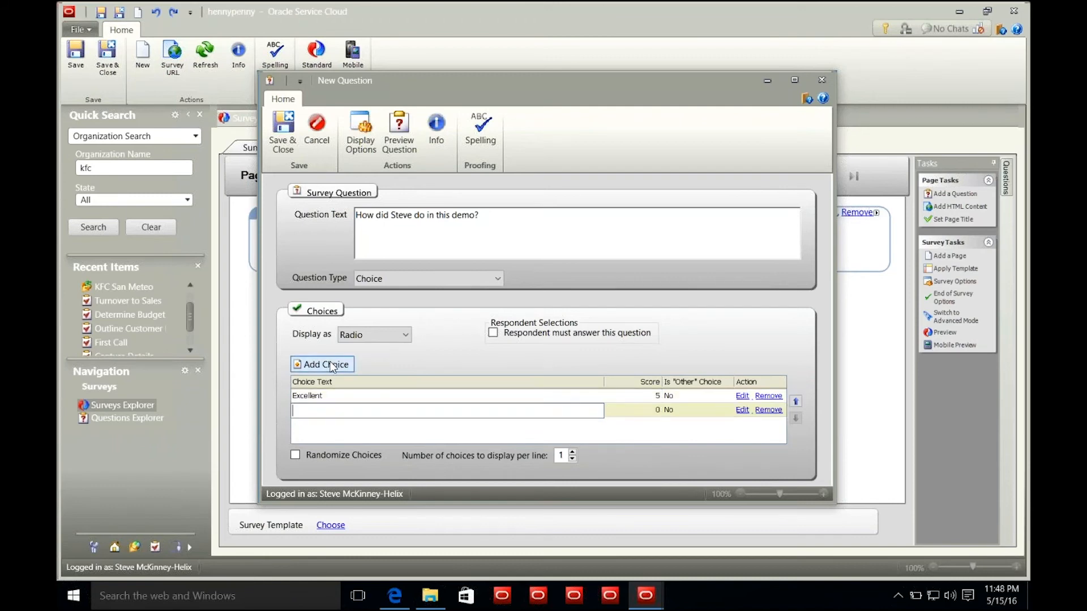
pyautogui.write('He did really well')
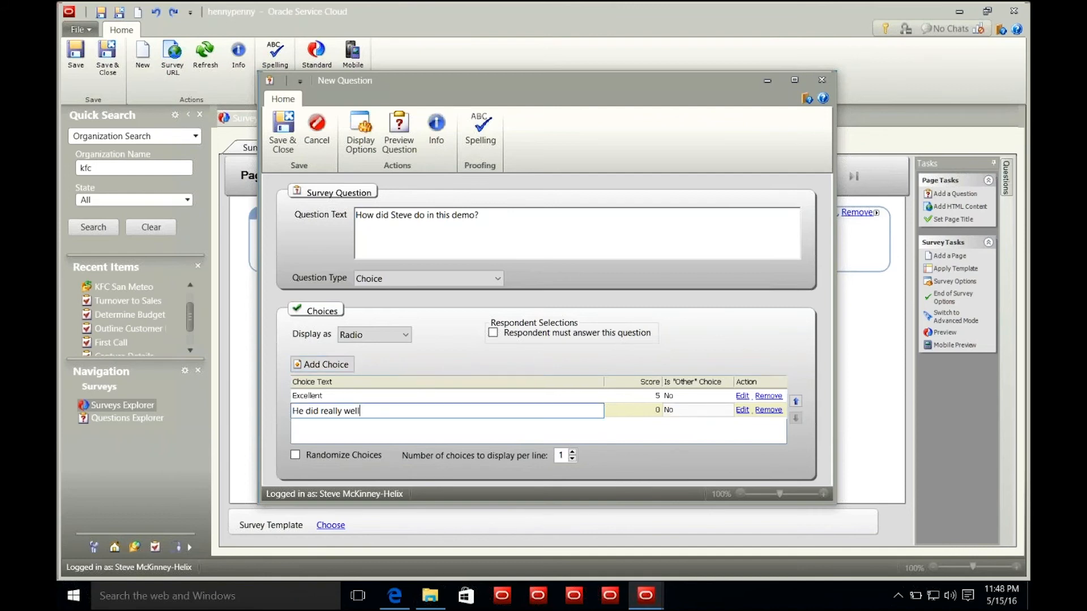
pyautogui.click(657, 409)
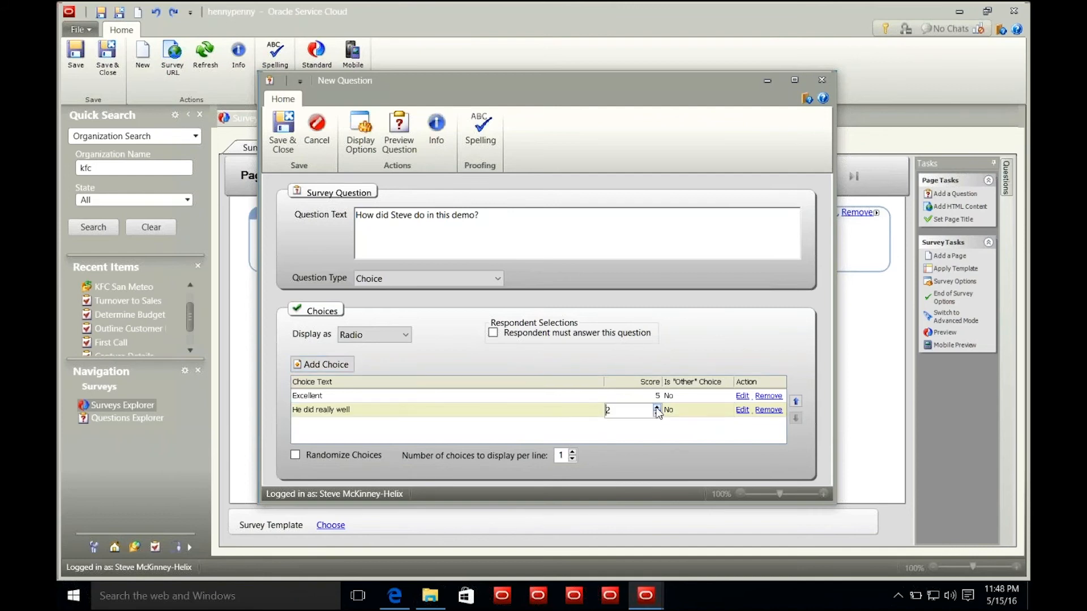
# - Add the answer choice "He was awesome" with a score of 3 and move it above "He did really well"
pyautogui.click(302, 365)
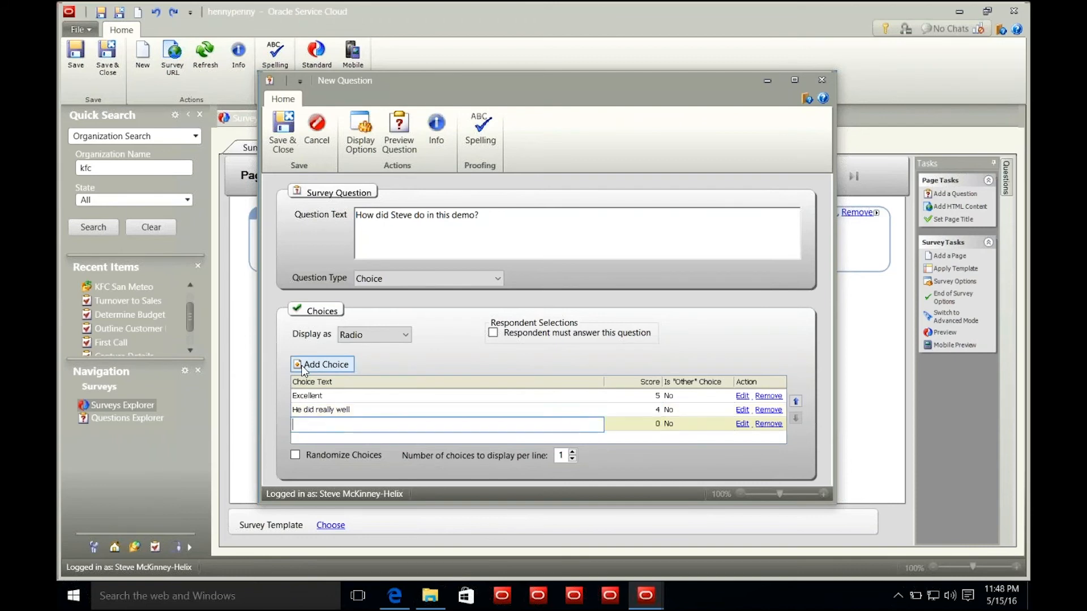
pyautogui.write('H')
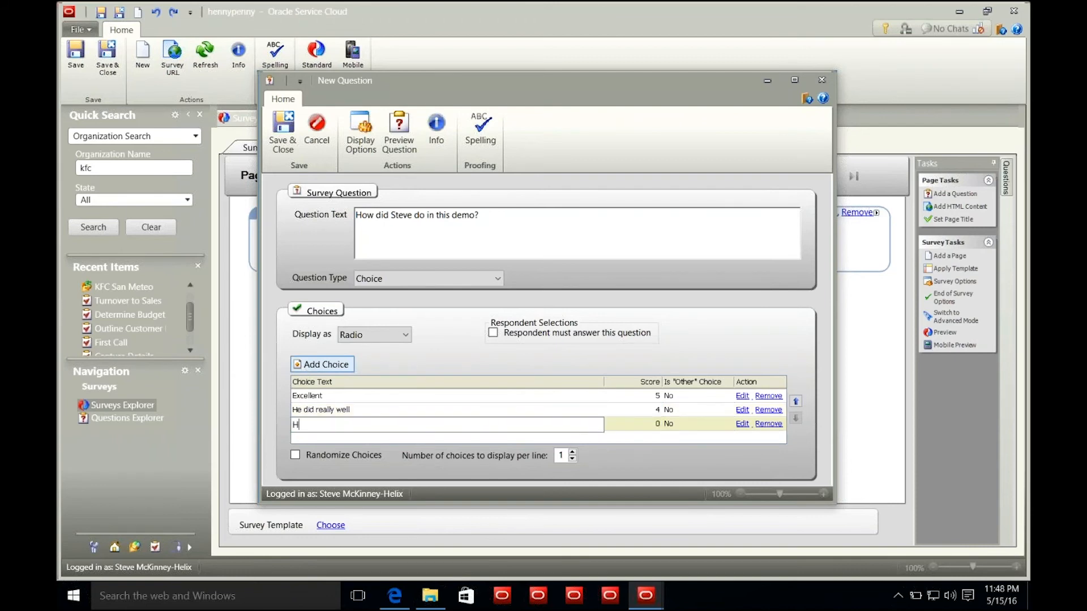
pyautogui.write('e was awesome')
pyautogui.click(658, 422)
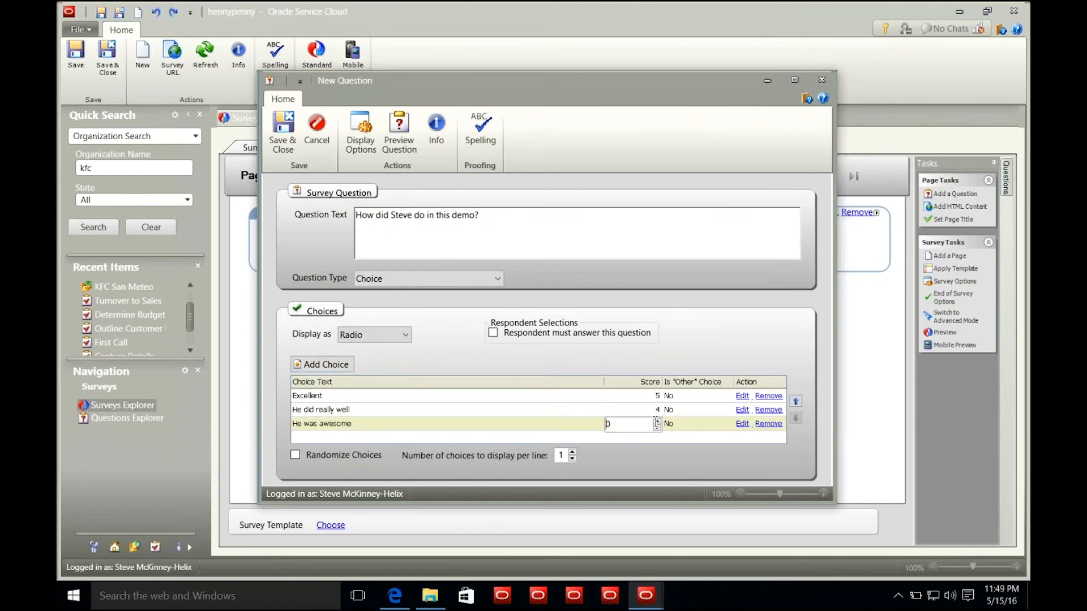
pyautogui.click(657, 421)
pyautogui.click(657, 421)
pyautogui.click(657, 421)
pyautogui.click(797, 402)
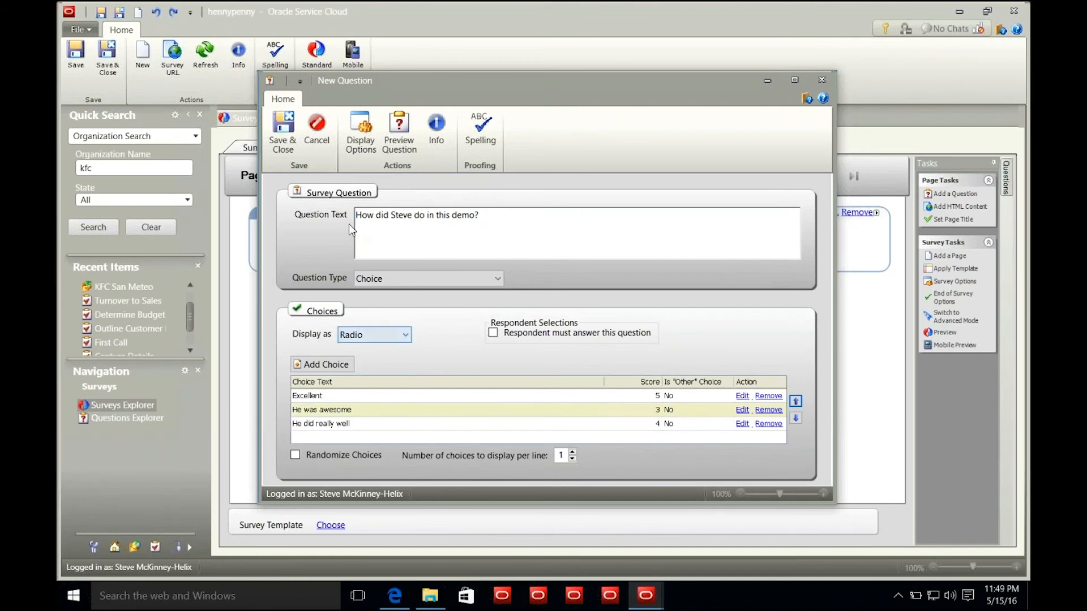
# - Save the new question in the Questions folder, named as the presenter's demo question, and add it to page 1 of the questionnaire
pyautogui.click(285, 141)
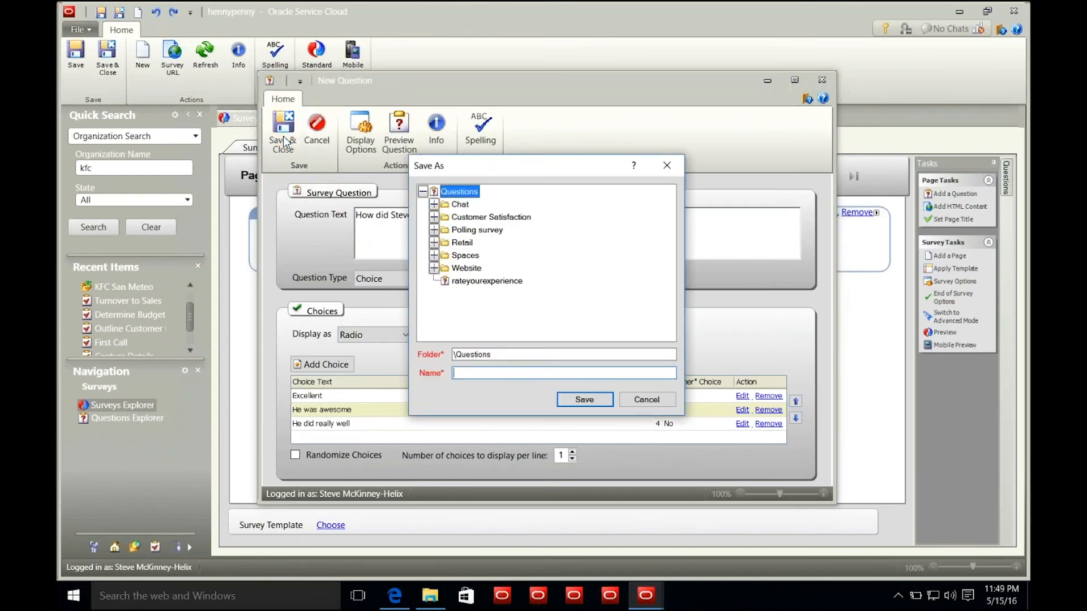
pyautogui.write('Steve Demo Question')
pyautogui.click(586, 398)
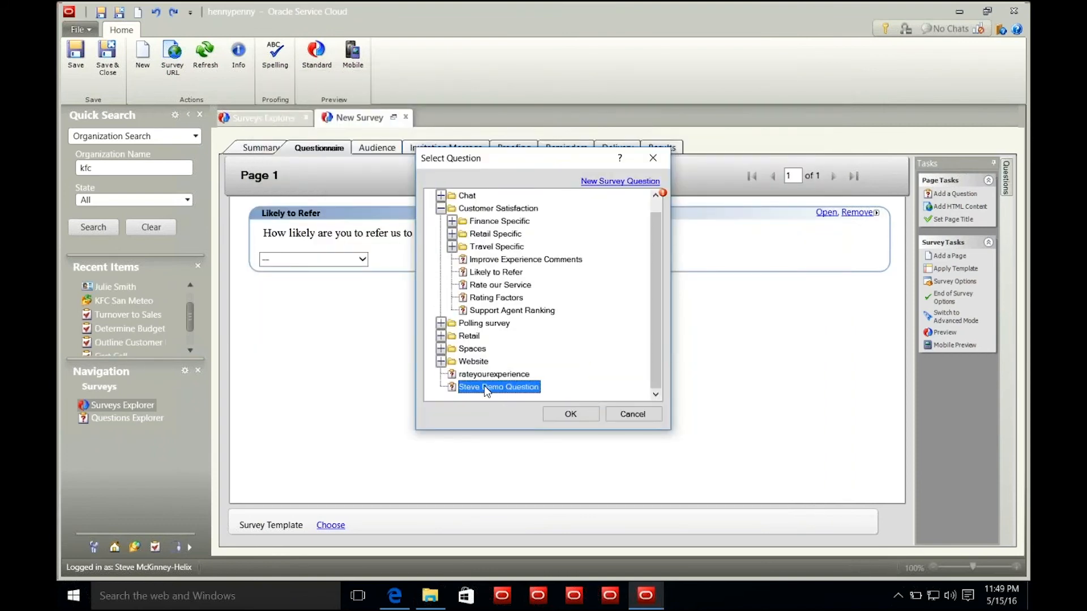
pyautogui.click(571, 414)
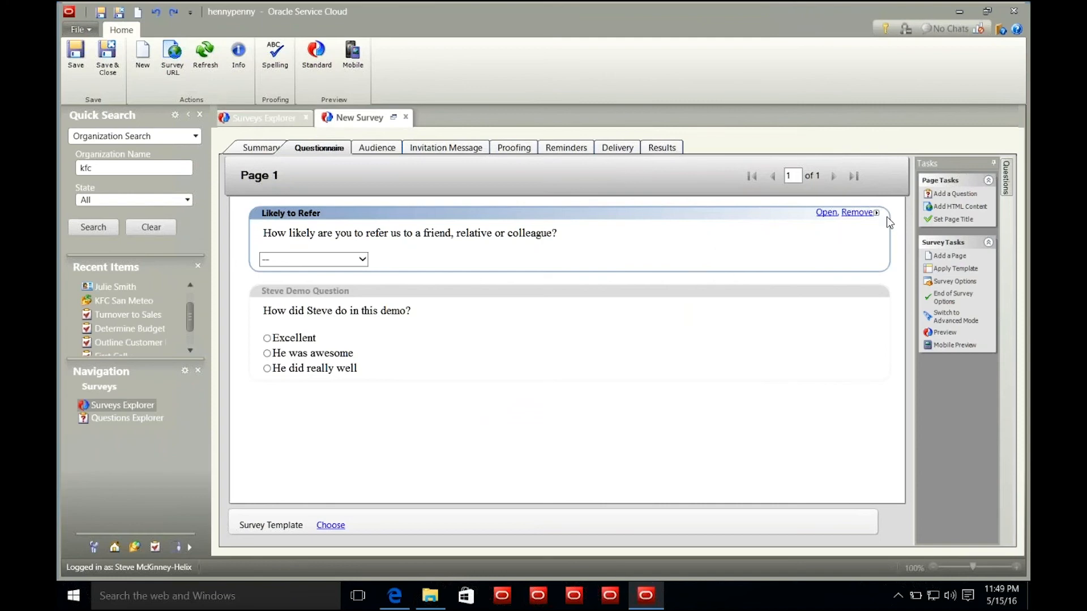
pyautogui.click(953, 208)
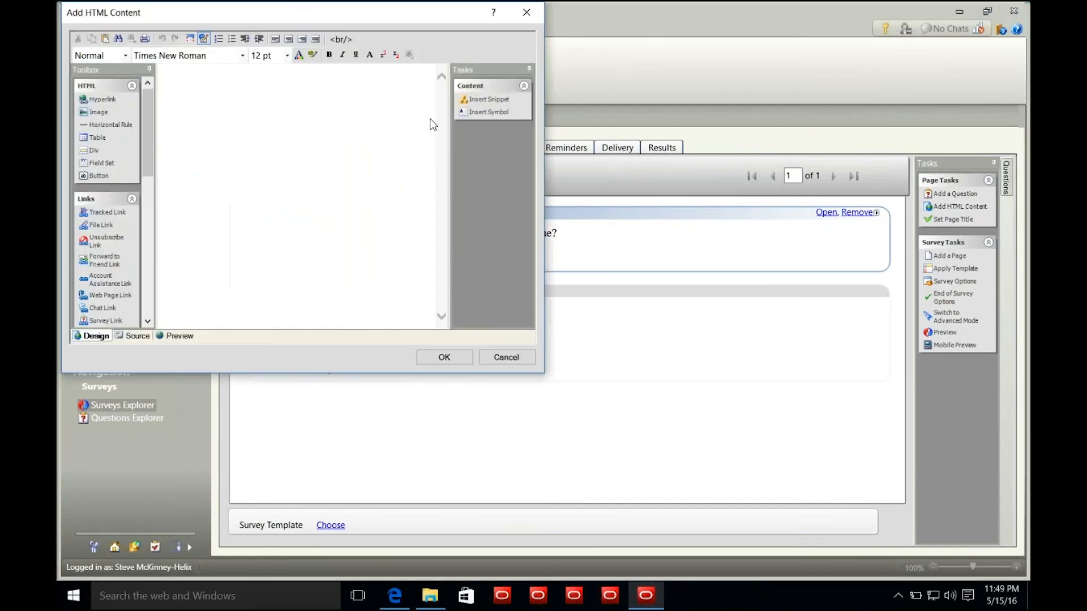
pyautogui.click(97, 112)
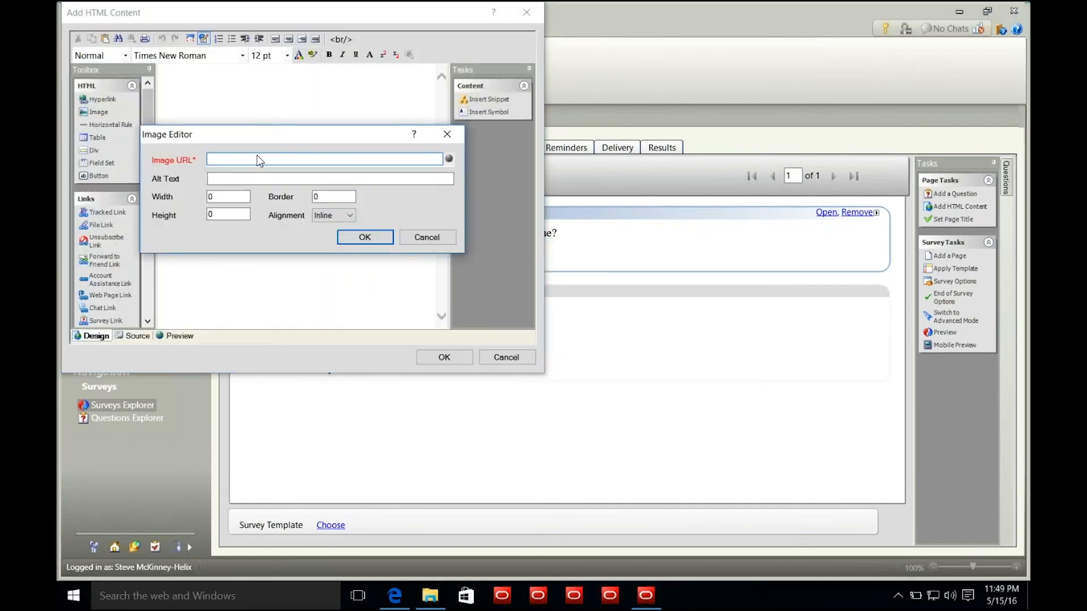
pyautogui.hotkey('ctrl', 'v')
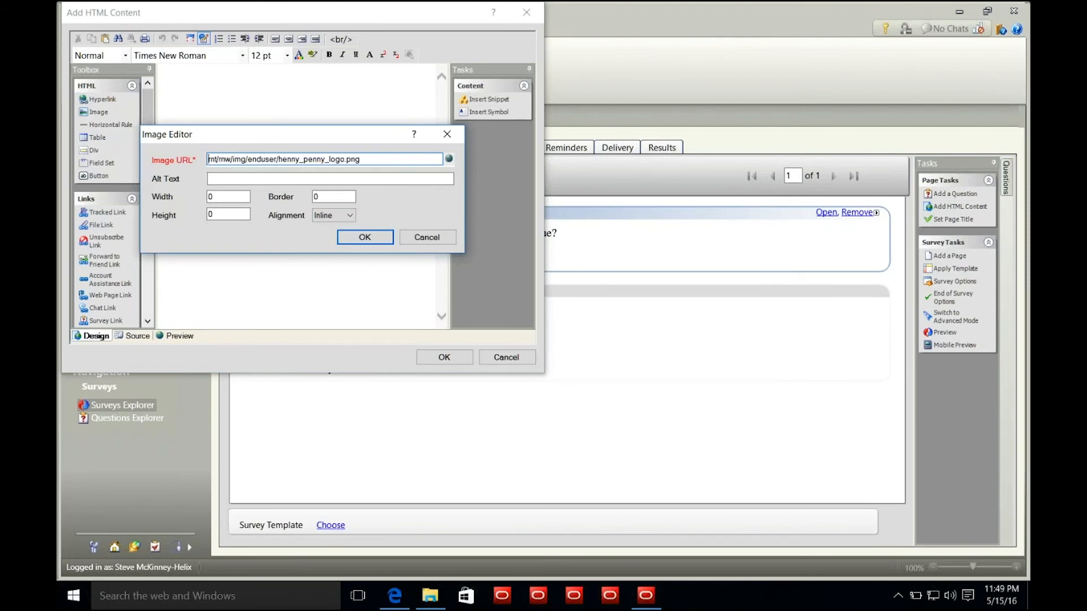
pyautogui.write('http')
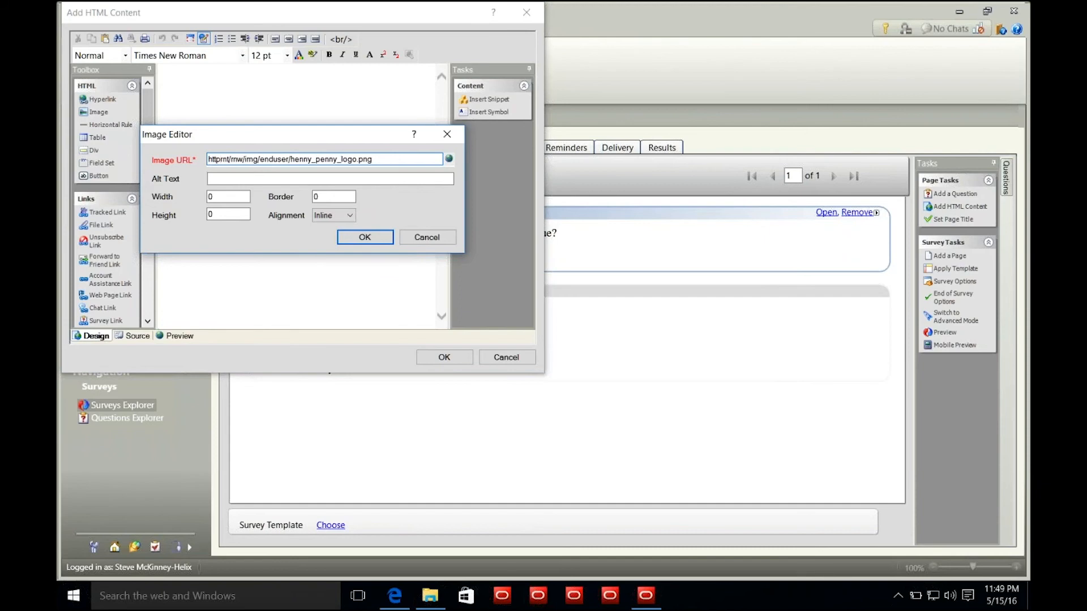
pyautogui.write(':')
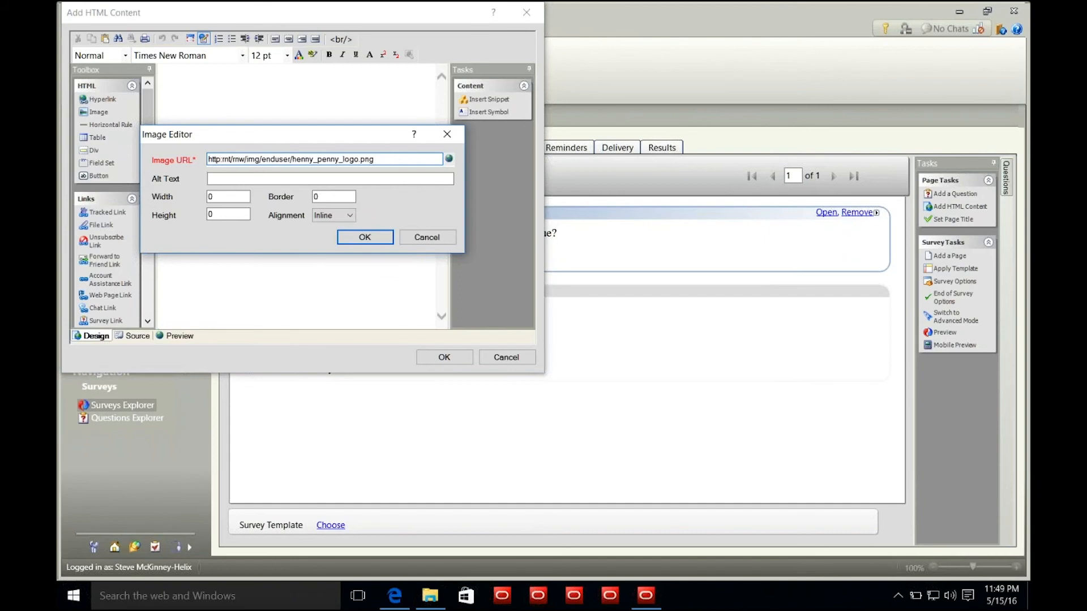
pyautogui.write('//')
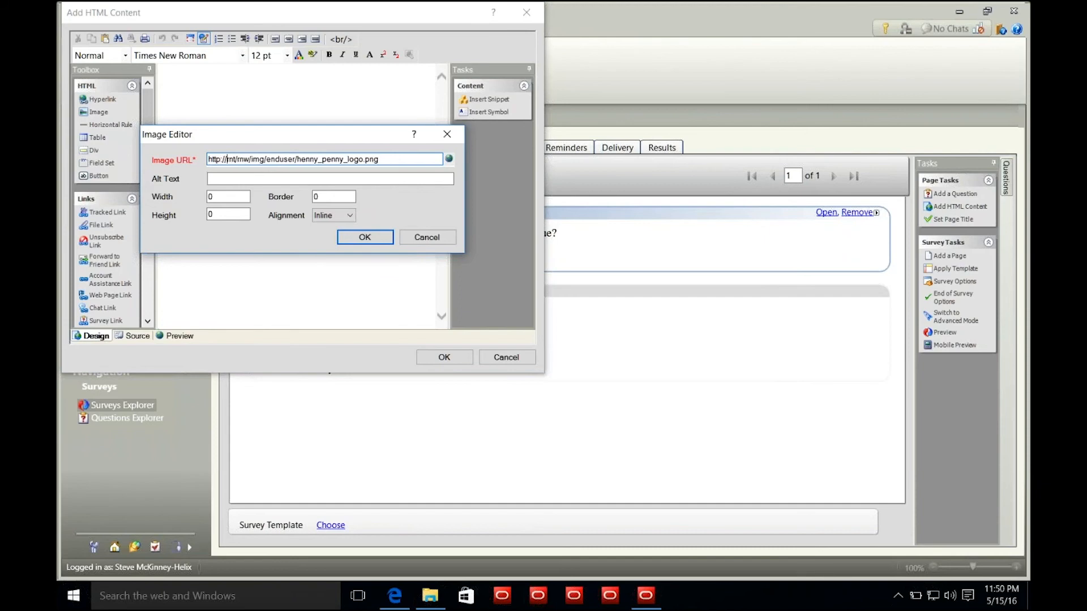
# - Complete the image URL with the host hennypenny.rightnowdemo.com/ and insert the logo into the HTML content
pyautogui.write('hennypenn')
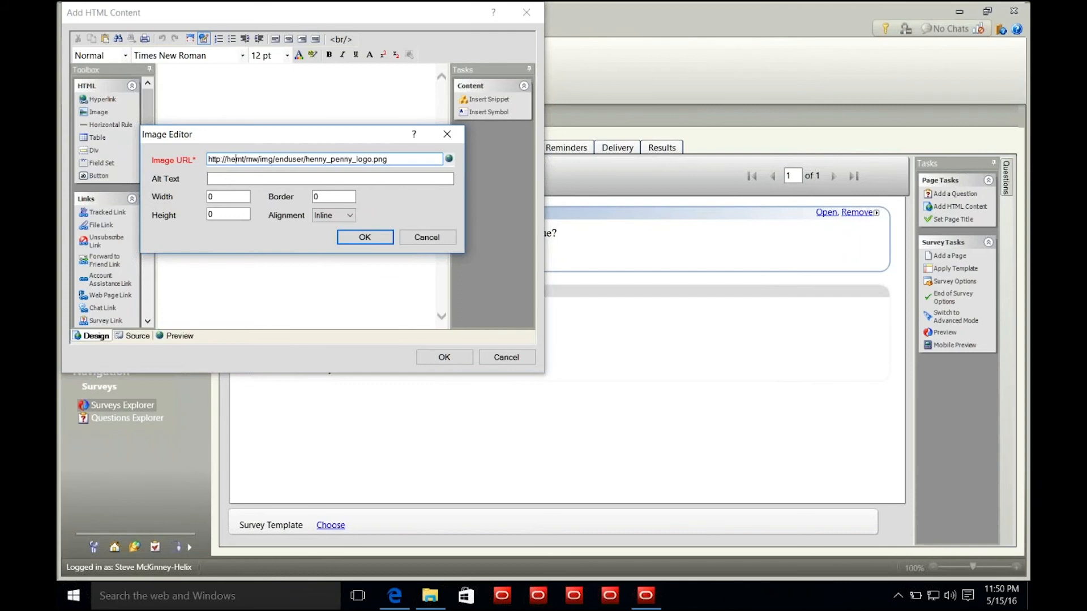
pyautogui.write('ydemor')
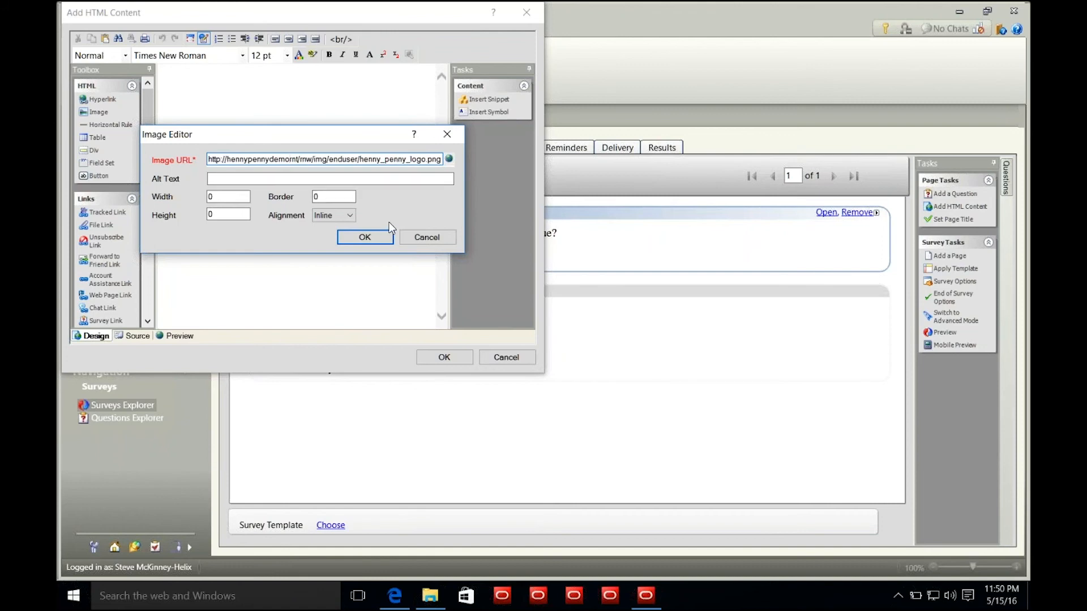
pyautogui.press('super')
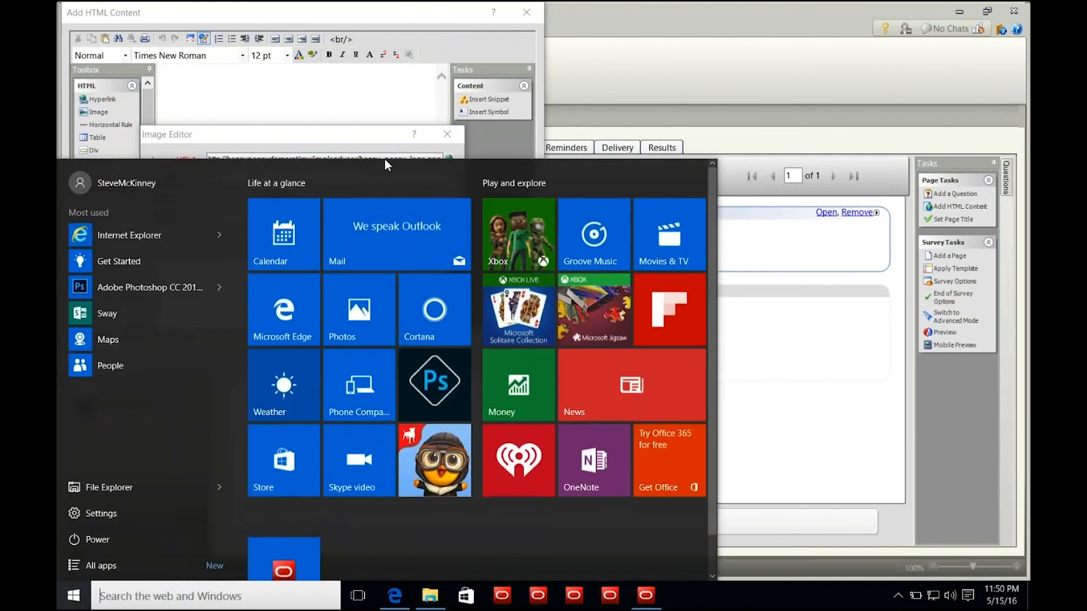
pyautogui.press('Escape')
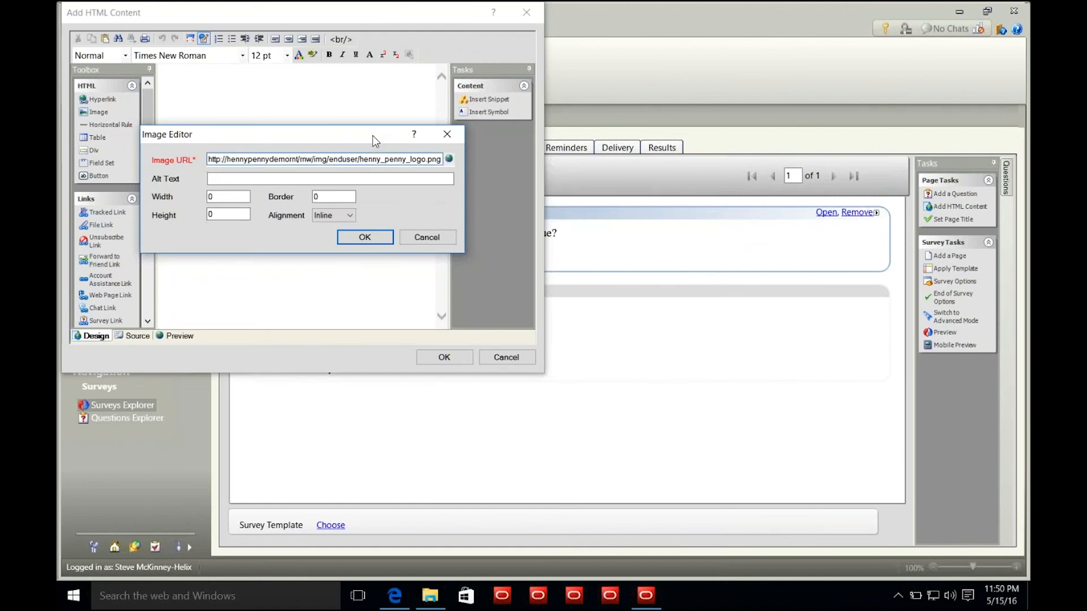
pyautogui.press('BackSpace')
pyautogui.press('BackSpace')
pyautogui.press('BackSpace')
pyautogui.press('BackSpace')
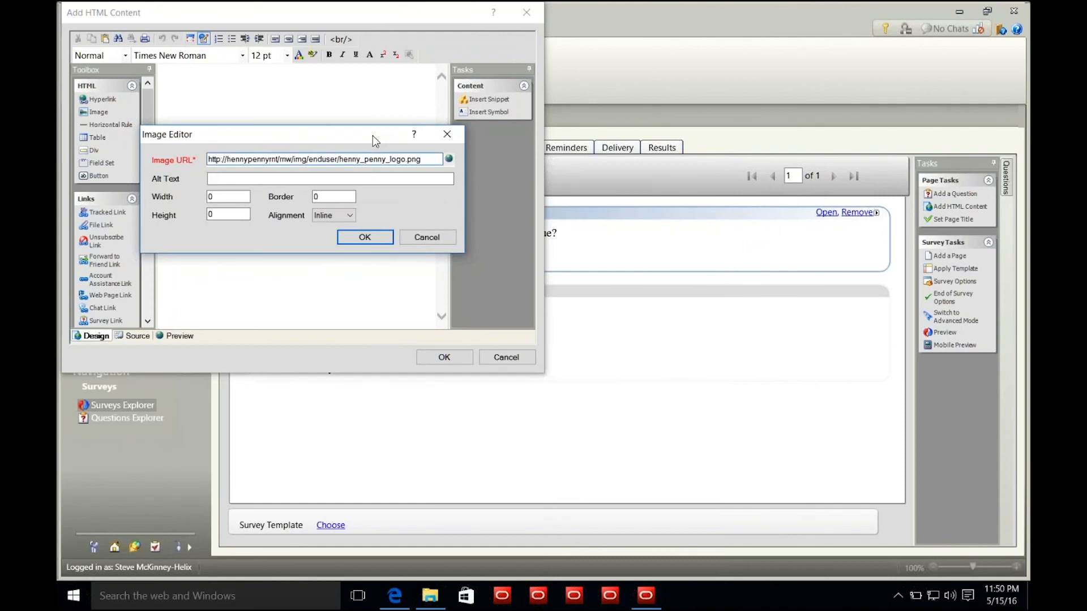
pyautogui.write('.rightnow')
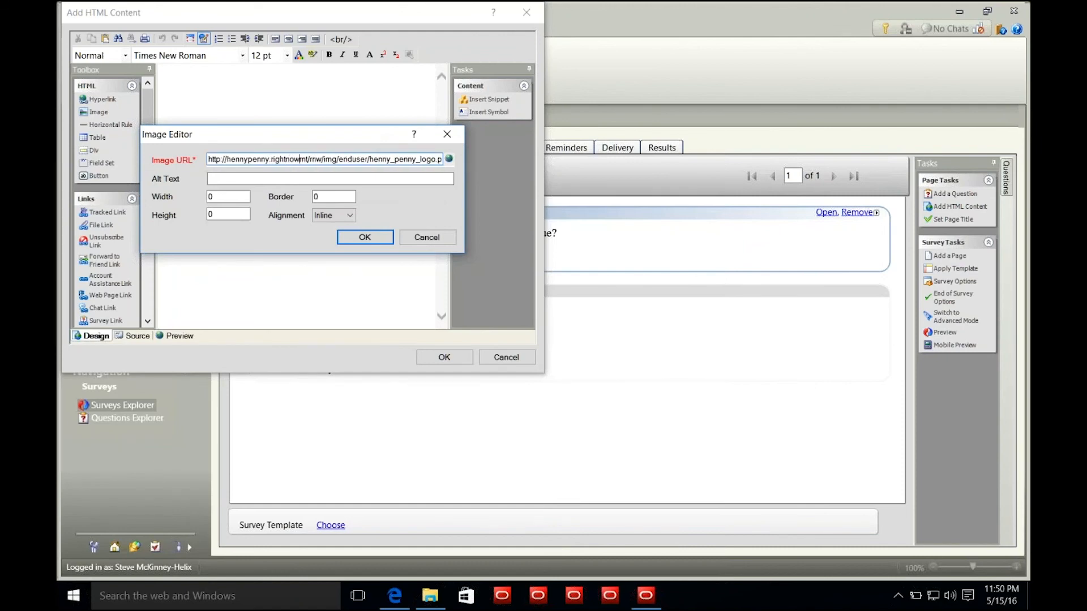
pyautogui.write('demo.com/')
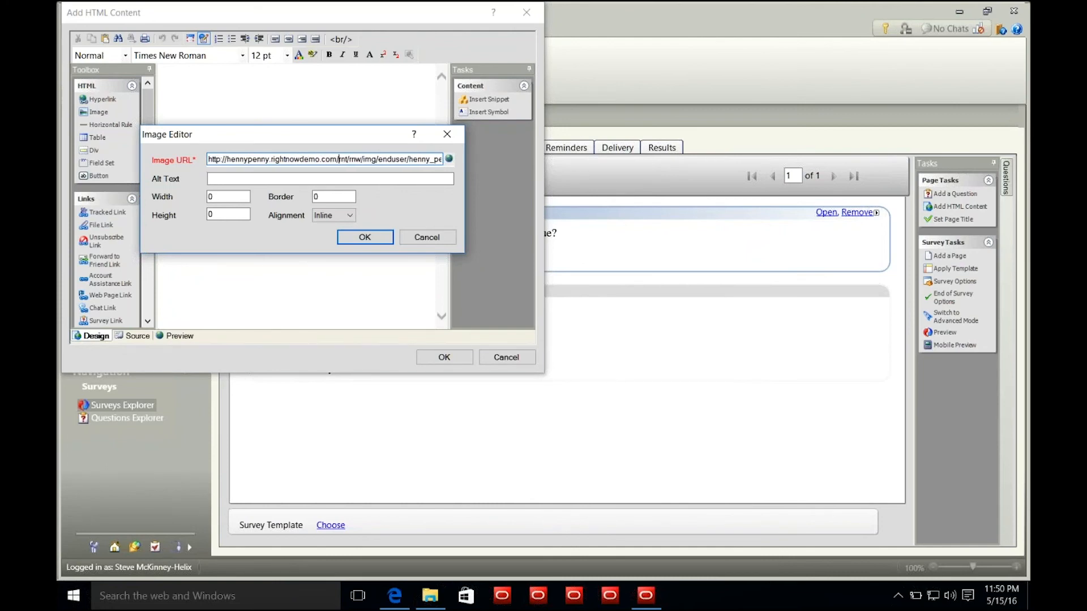
pyautogui.press('Return')
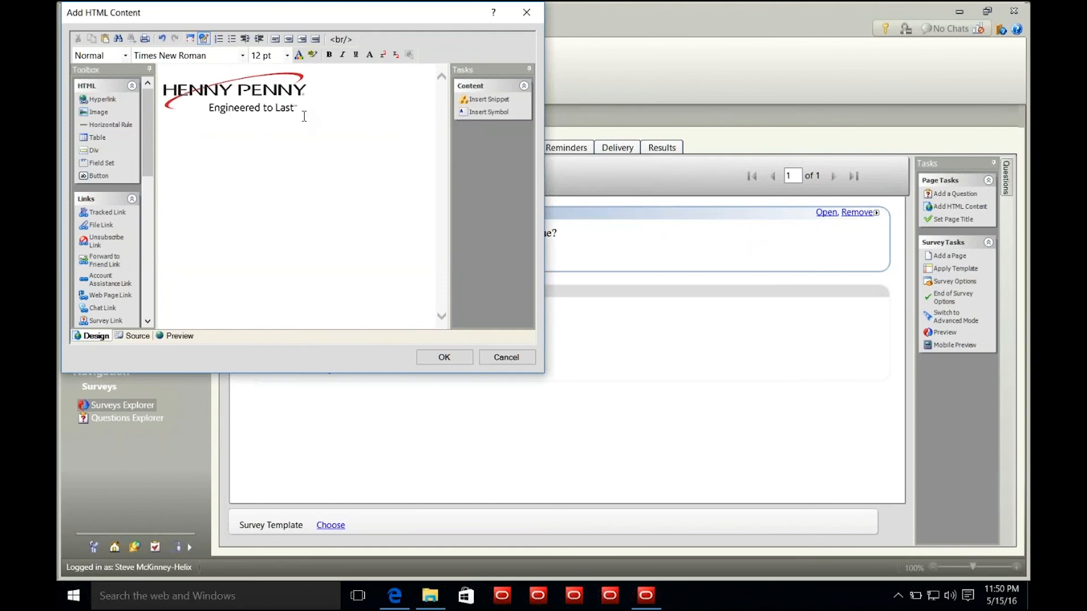
# - Add the logo's HTML content block to page 1 and move it above the Likely to Refer question
pyautogui.click(444, 358)
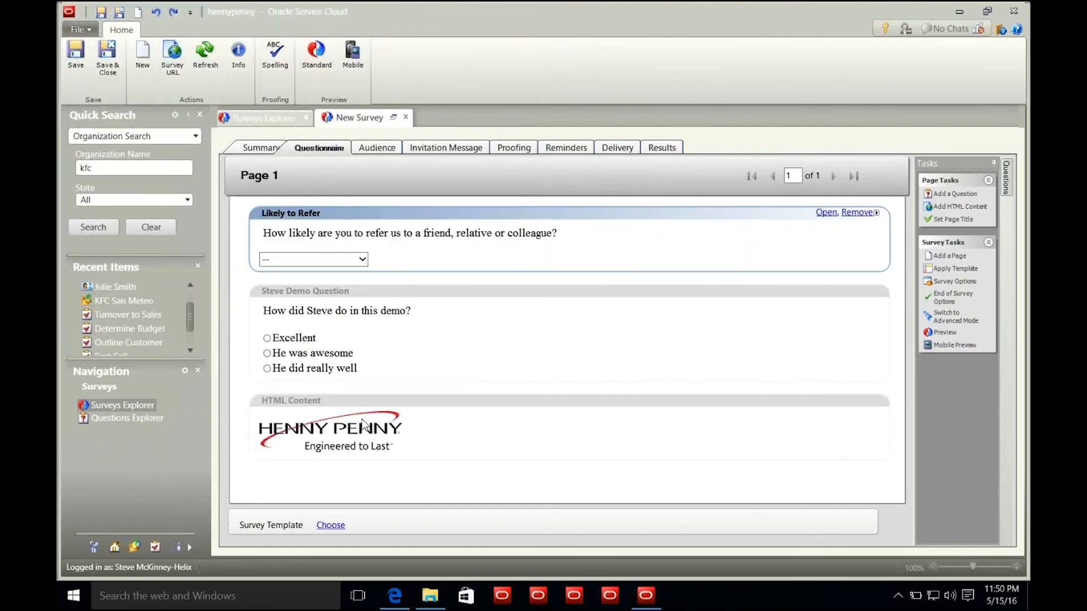
pyautogui.click(418, 402)
pyautogui.moveTo(418, 402); pyautogui.dragTo(426, 222)
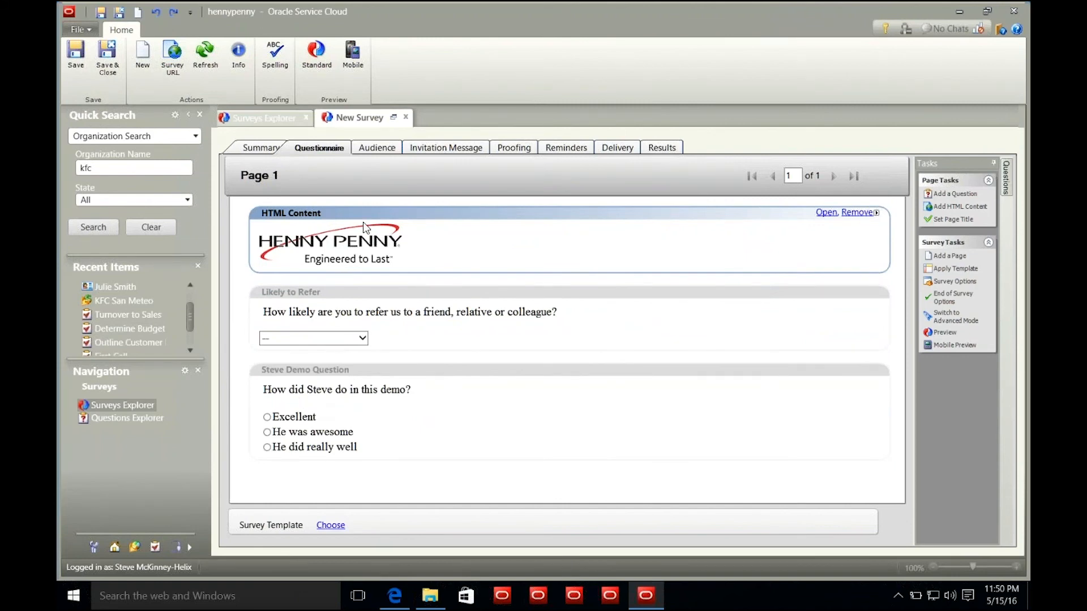
# - Look at the survey's audience options and start the HTML invitation message from blank content
pyautogui.click(388, 152)
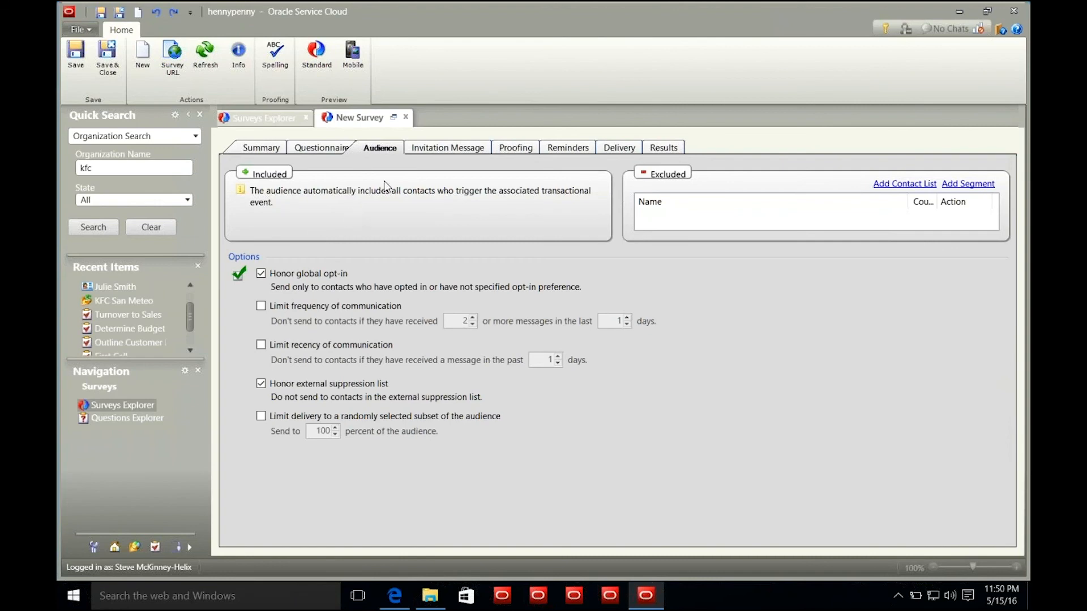
pyautogui.click(436, 148)
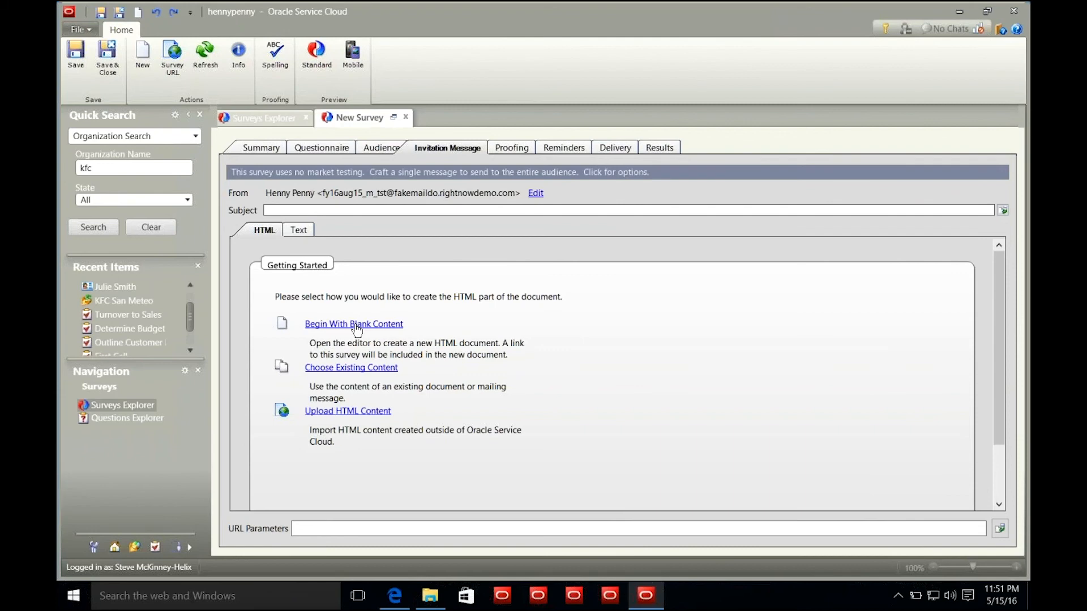
pyautogui.click(356, 325)
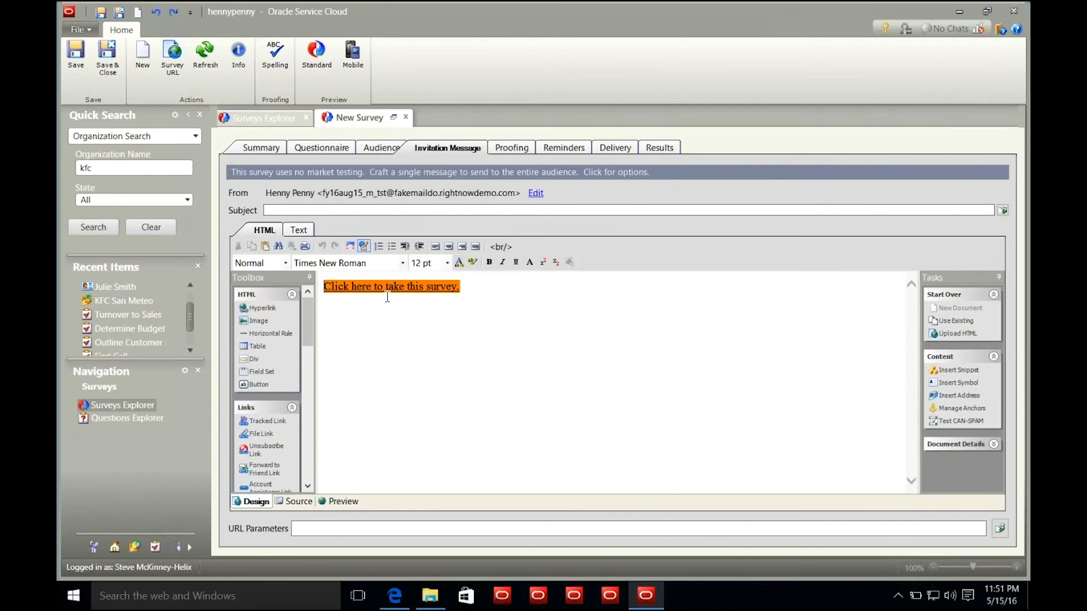
# - Add a greeting line above the survey link reading "Dear" followed by the contact's First Name merge field
pyautogui.press('Return')
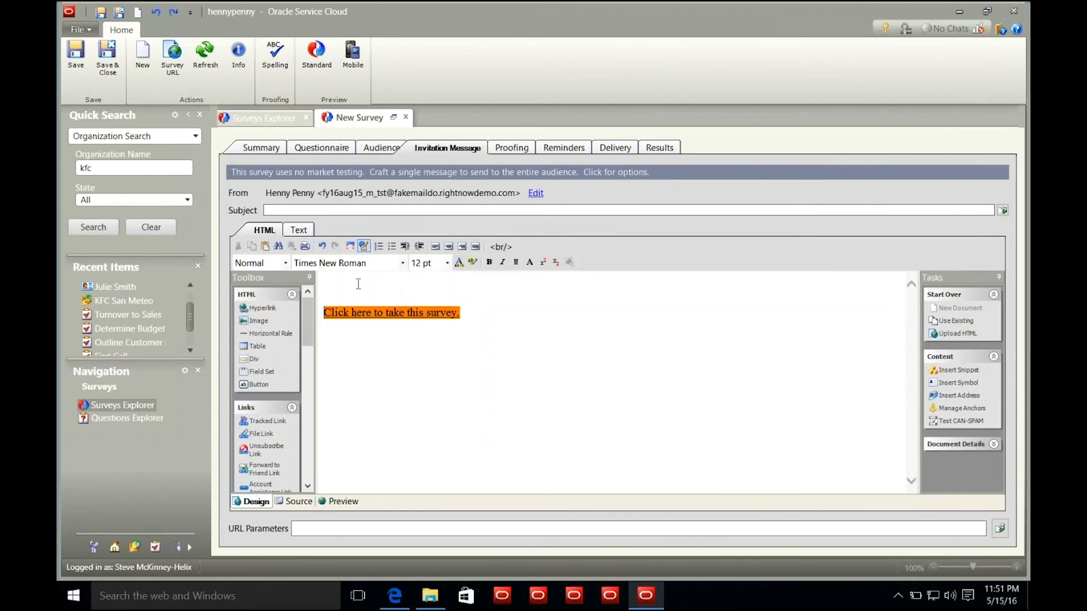
pyautogui.write('Dear')
pyautogui.scroll(-1, 311, 354)
pyautogui.scroll(-2, 309, 362)
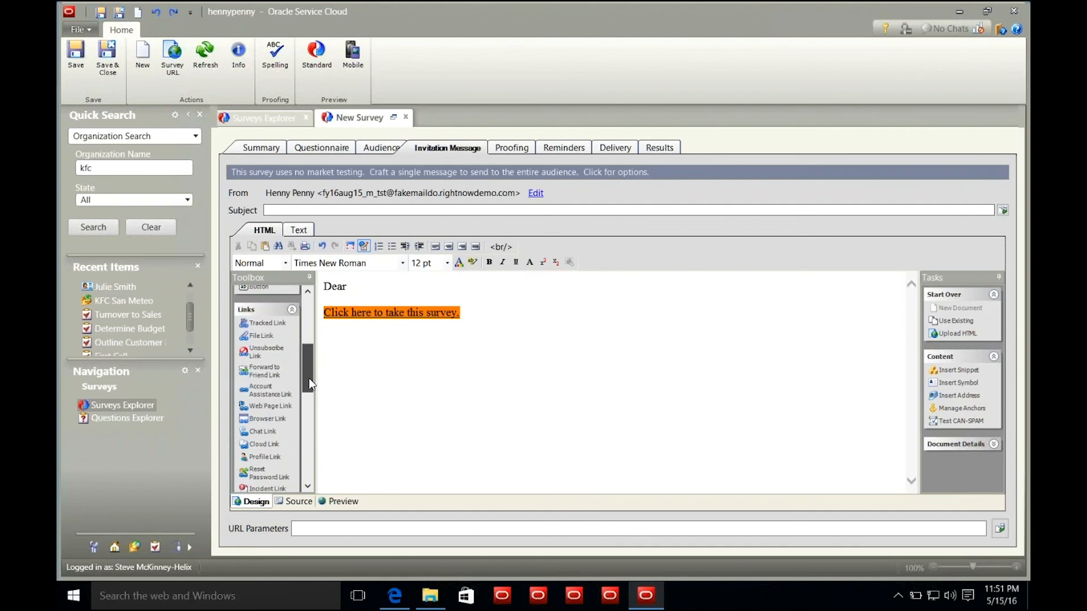
pyautogui.scroll(-4, 305, 408)
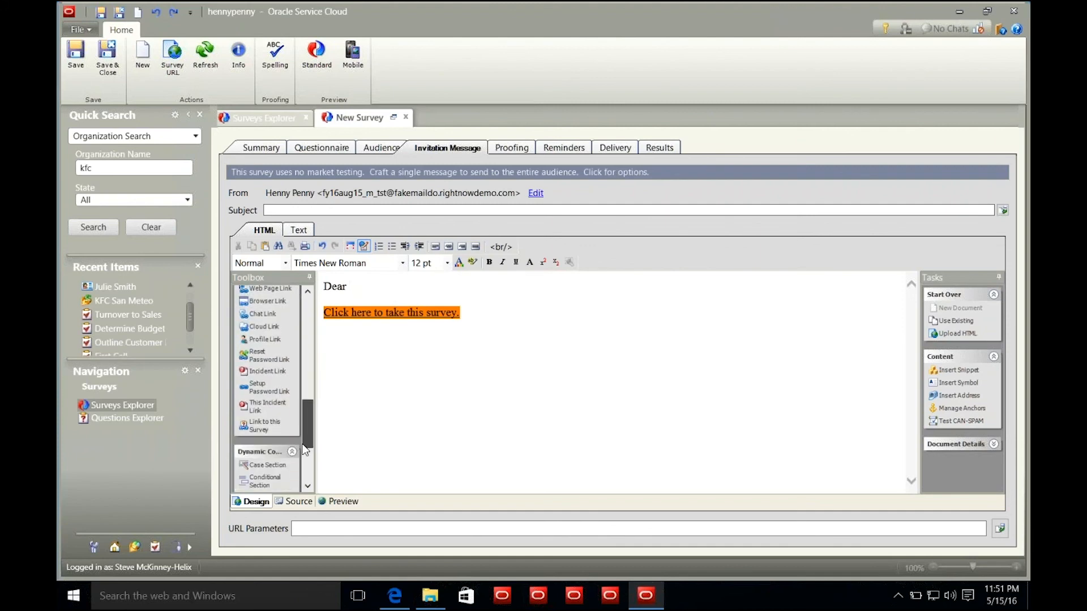
pyautogui.moveTo(276, 474); pyautogui.dragTo(373, 385)
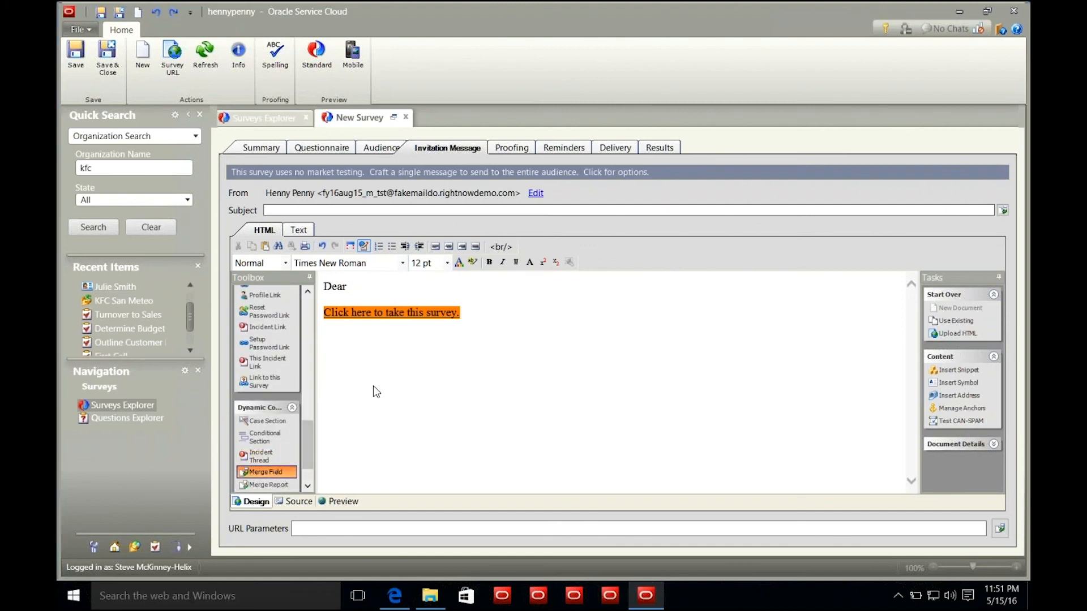
pyautogui.doubleClick(440, 191)
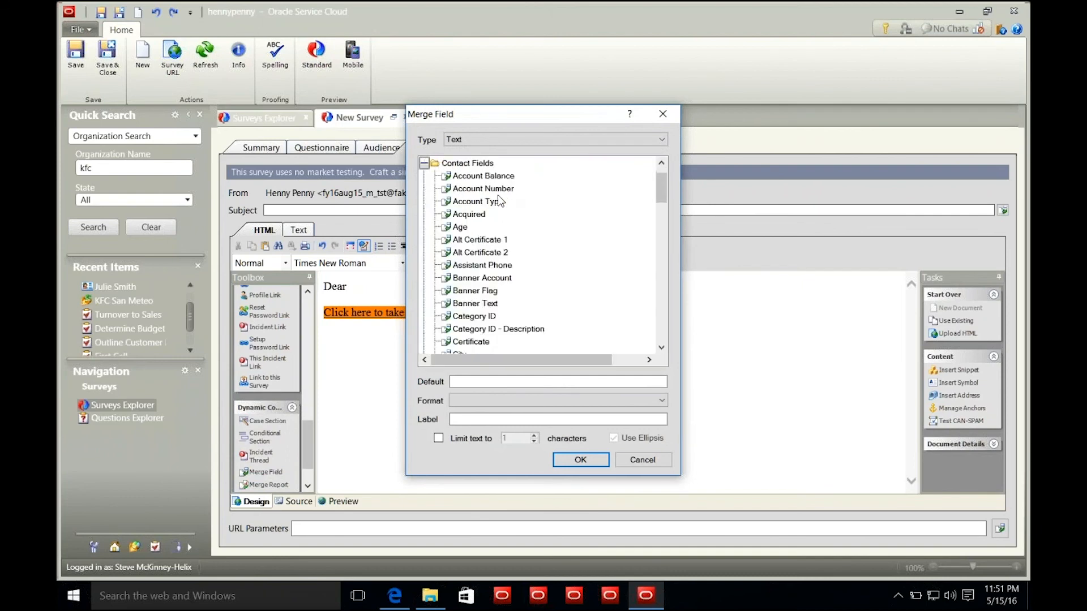
pyautogui.moveTo(656, 189); pyautogui.dragTo(656, 253)
pyautogui.doubleClick(478, 239)
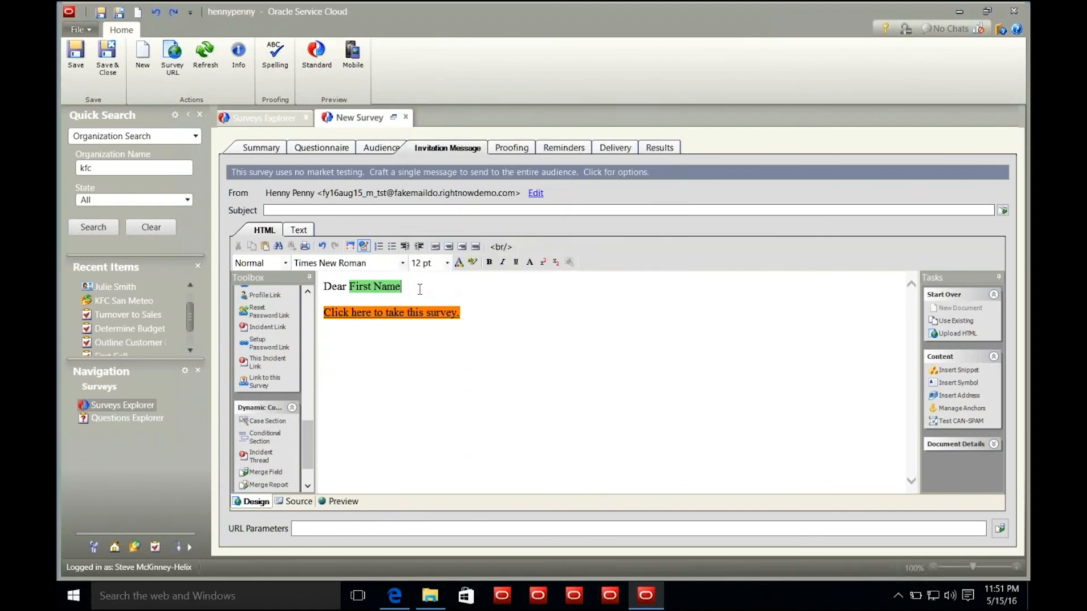
# - Add the line "Please take this survey." between the greeting and the survey link in the invitation message
pyautogui.press('Return')
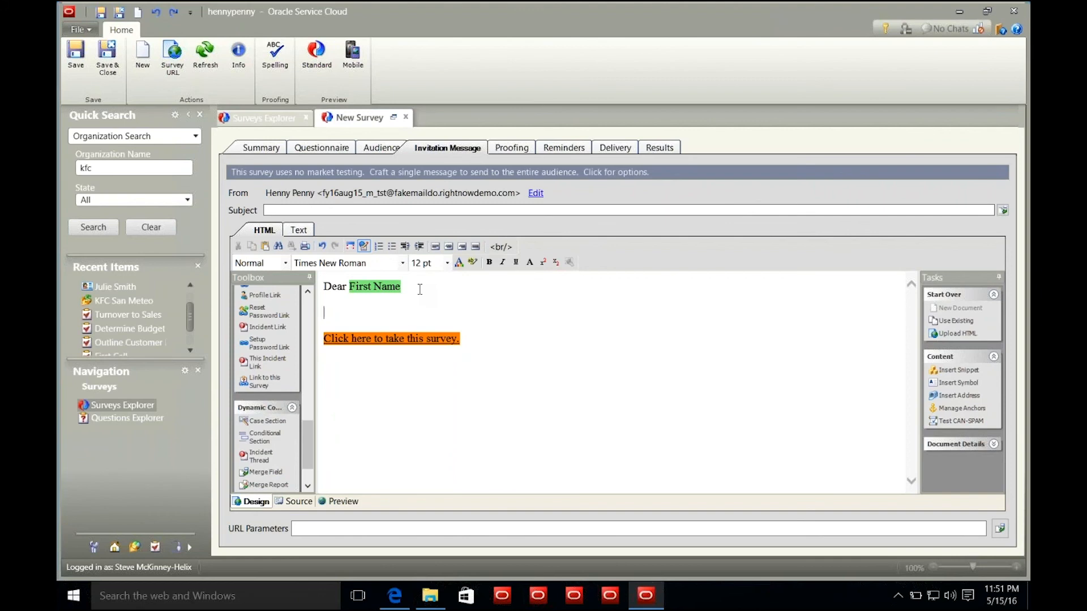
pyautogui.write('Please take this survey')
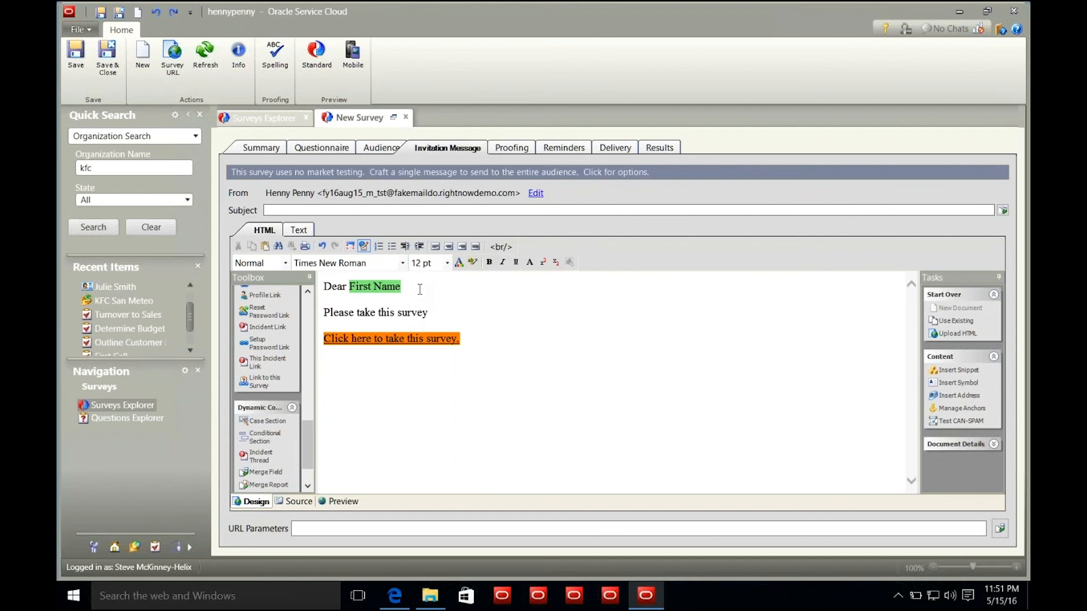
pyautogui.write('.')
# - Review the survey's proofing, reminder and delivery options and its summary settings
pyautogui.click(513, 148)
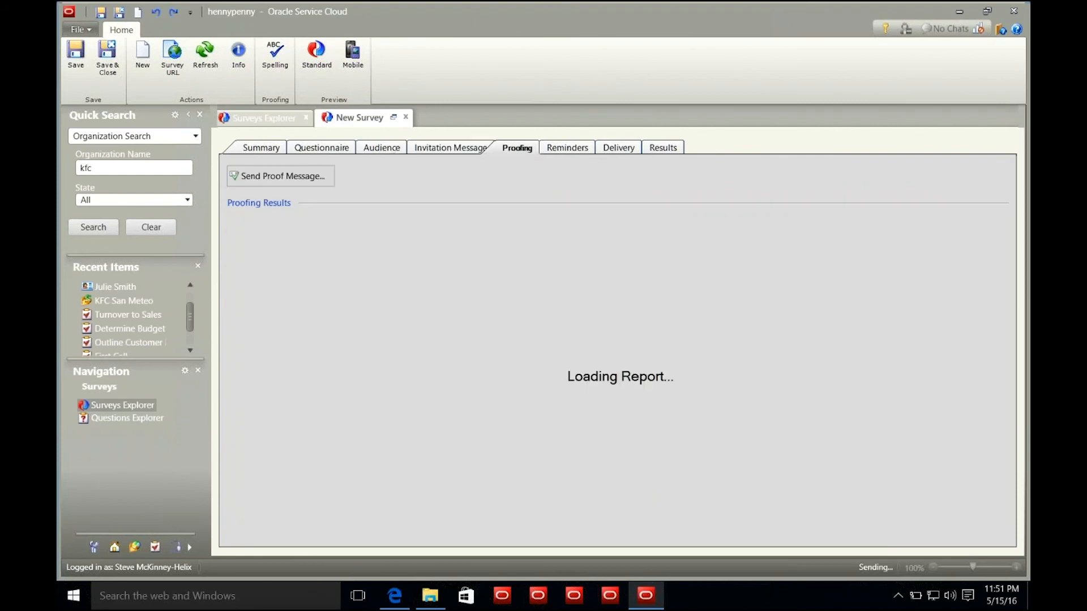
pyautogui.click(557, 148)
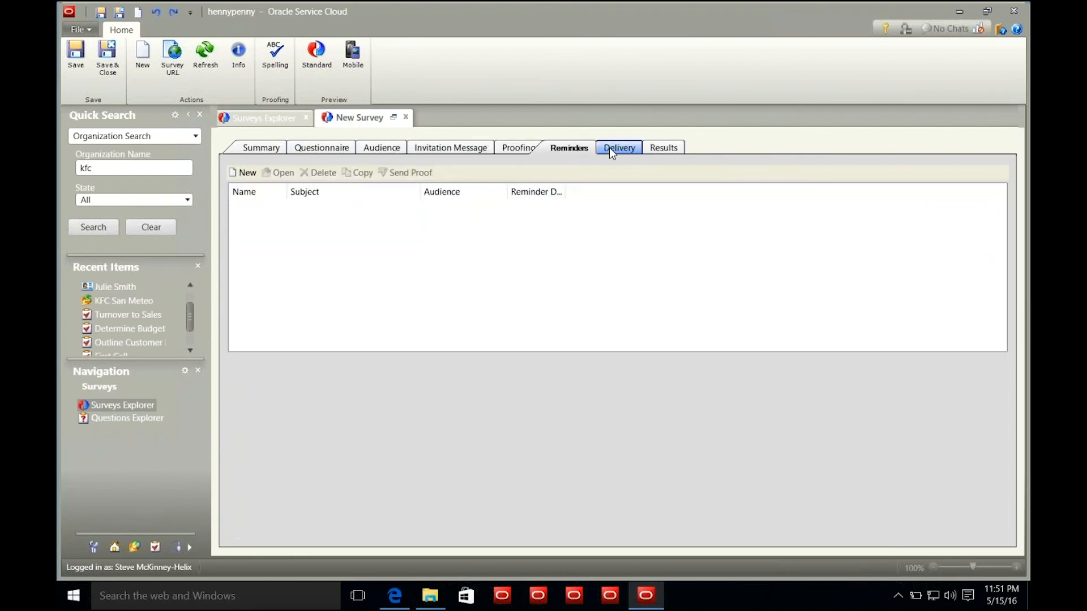
pyautogui.click(609, 148)
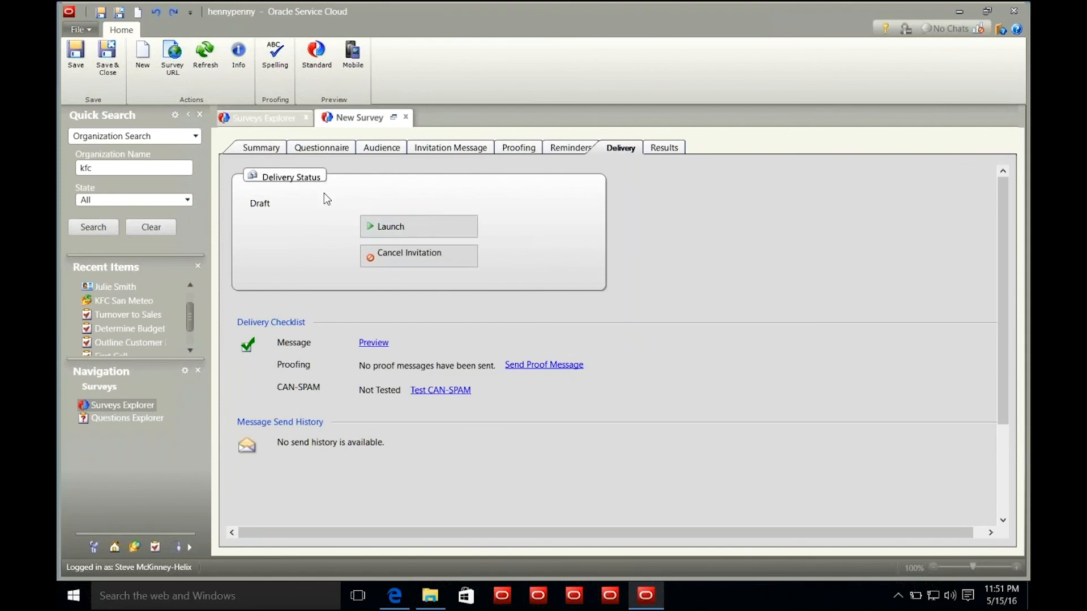
pyautogui.click(263, 148)
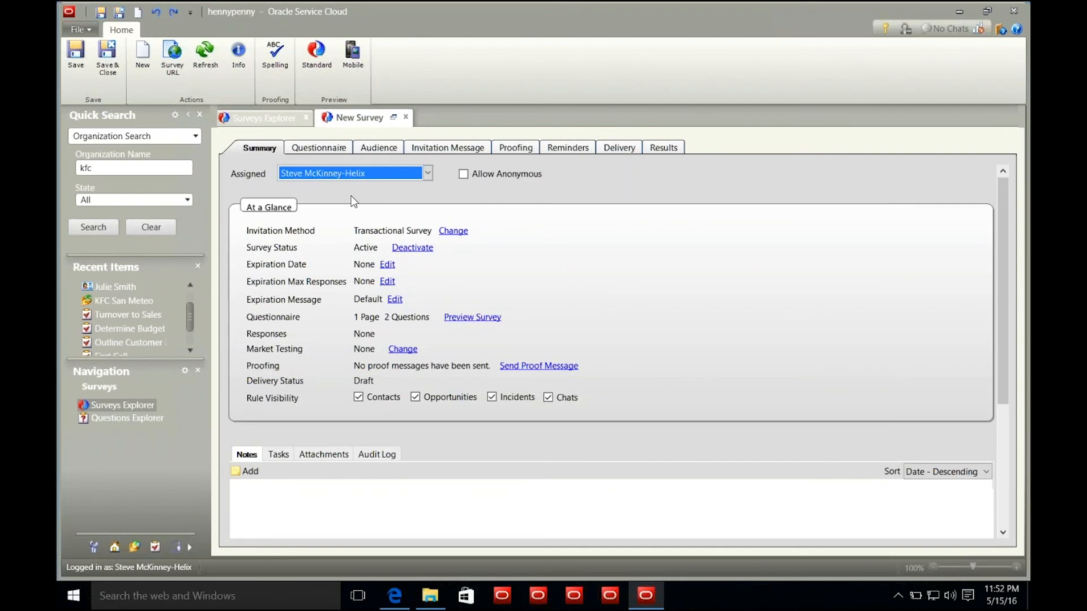
# - Switch the questionnaire to advanced mode, saving the survey in the Surveys folder under the presenter's first name in possessive form plus "survey"
pyautogui.click(332, 149)
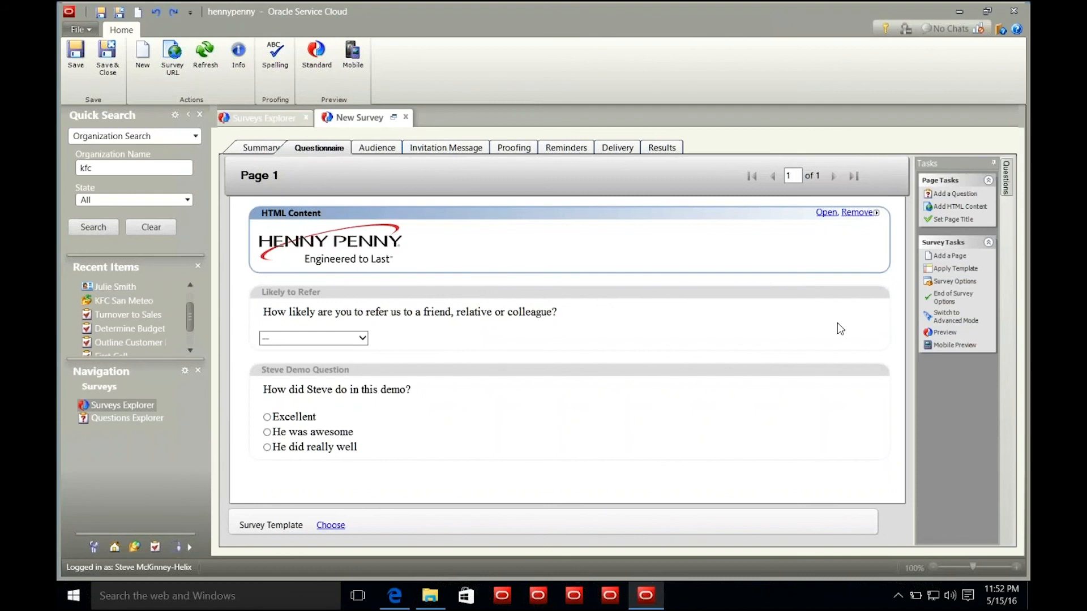
pyautogui.click(951, 321)
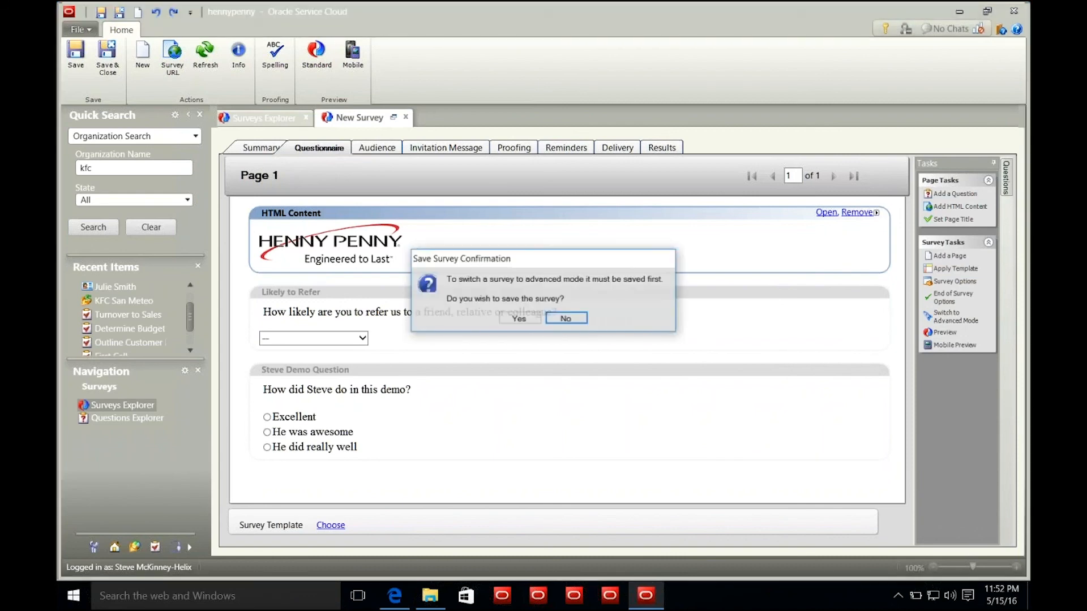
pyautogui.click(520, 319)
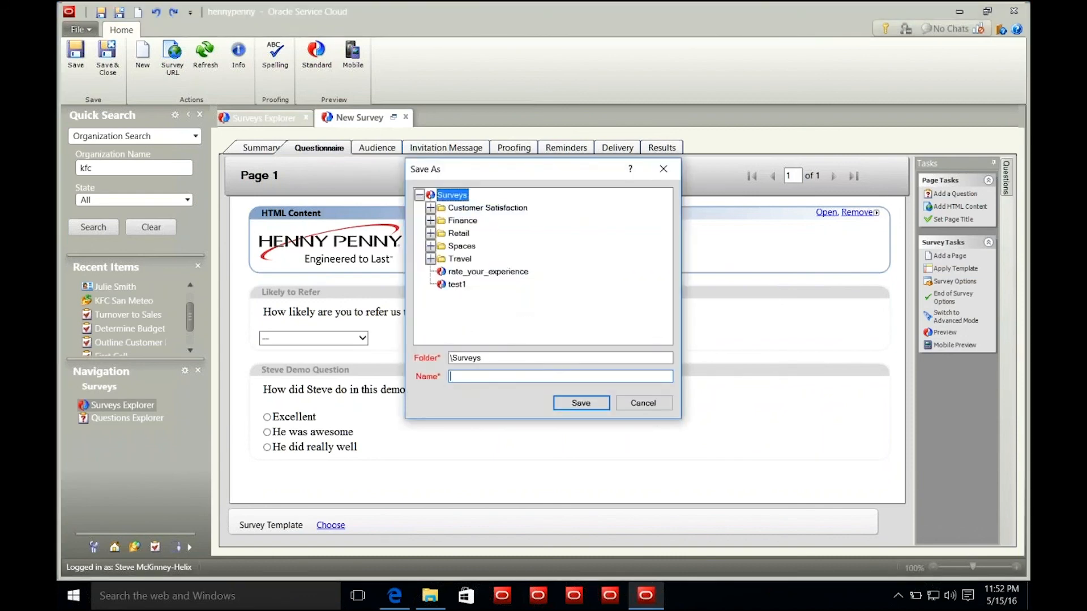
pyautogui.write("Steve's survey")
pyautogui.click(581, 403)
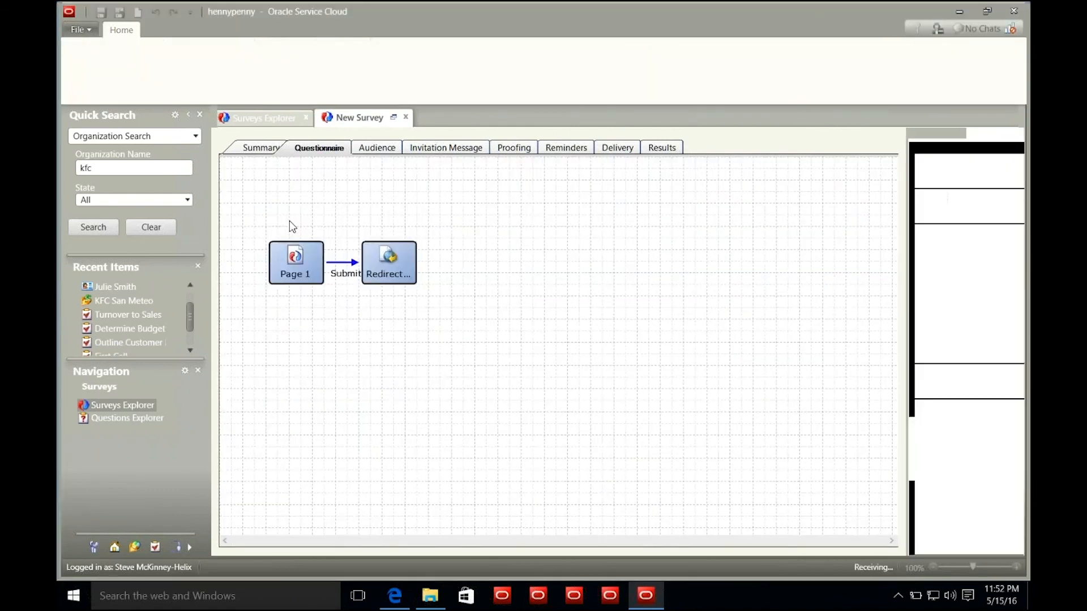
# - Examine the contents of the Page 1 element in the survey flow and close it without changes
pyautogui.click(298, 262)
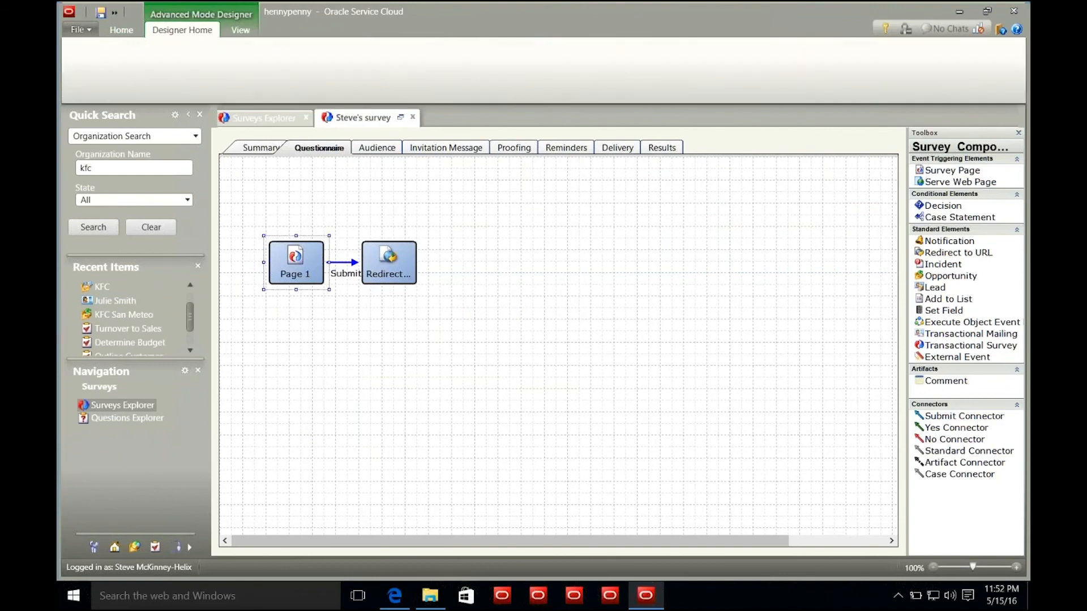
pyautogui.doubleClick(296, 261)
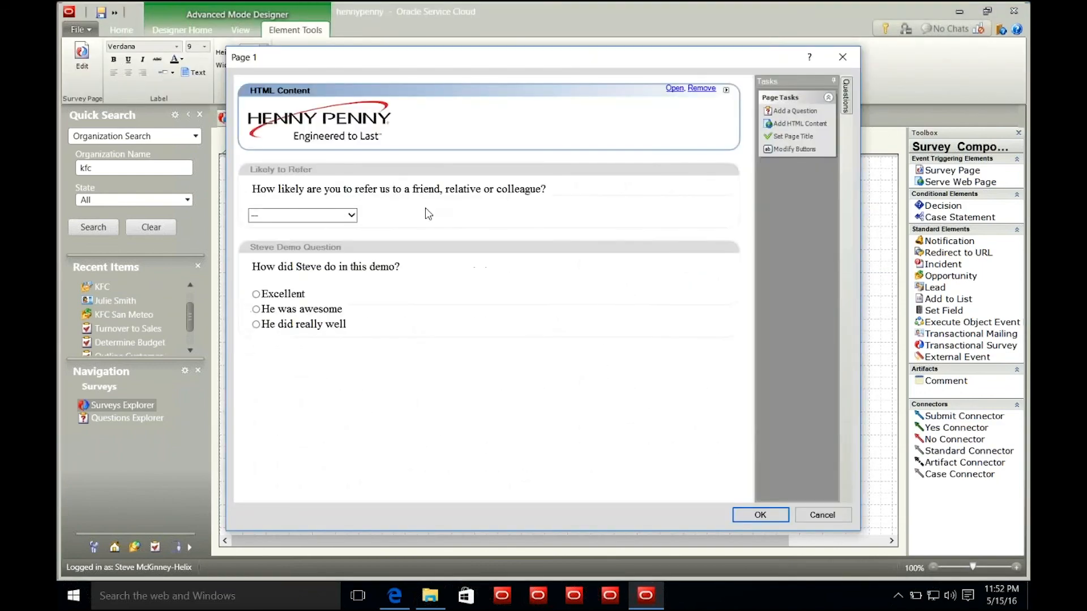
pyautogui.click(830, 515)
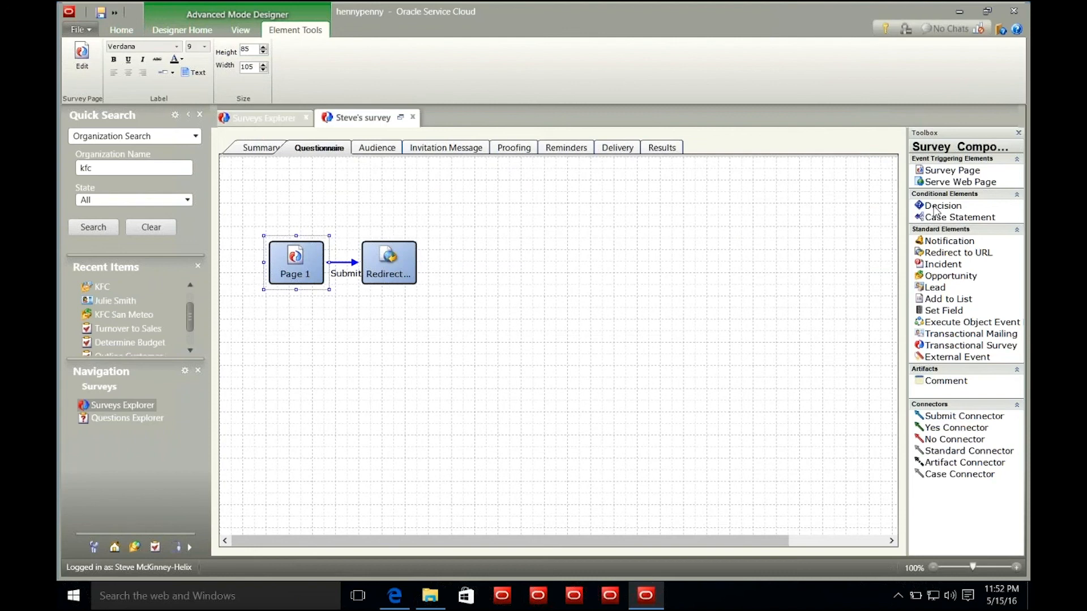
# - Place a Decision element beside the Redirect element in the survey flow and open its conditions
pyautogui.moveTo(936, 211); pyautogui.dragTo(484, 253)
pyautogui.click(483, 253)
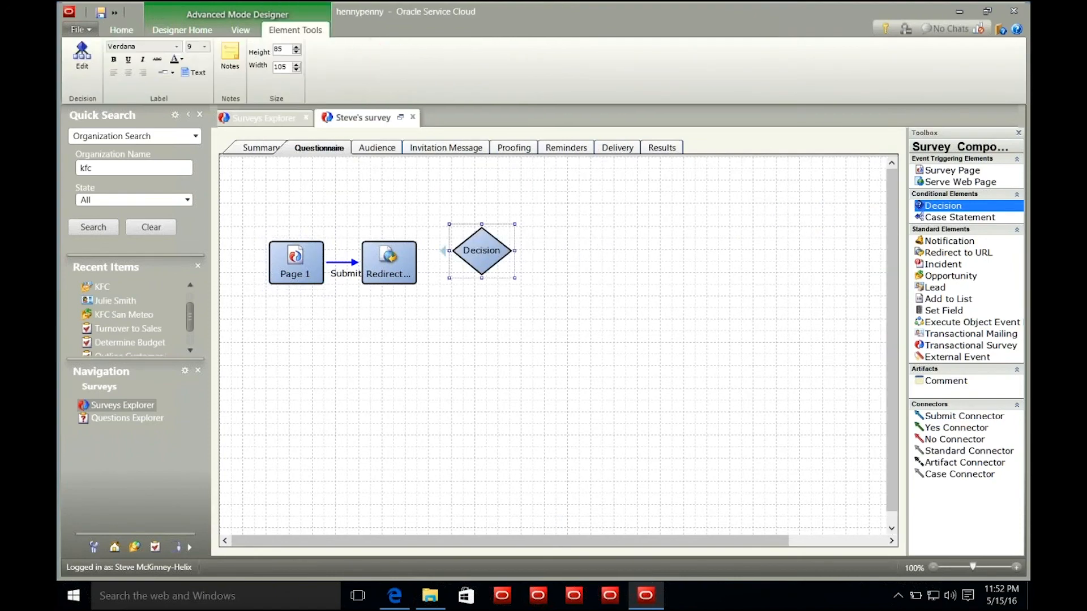
pyautogui.doubleClick(484, 252)
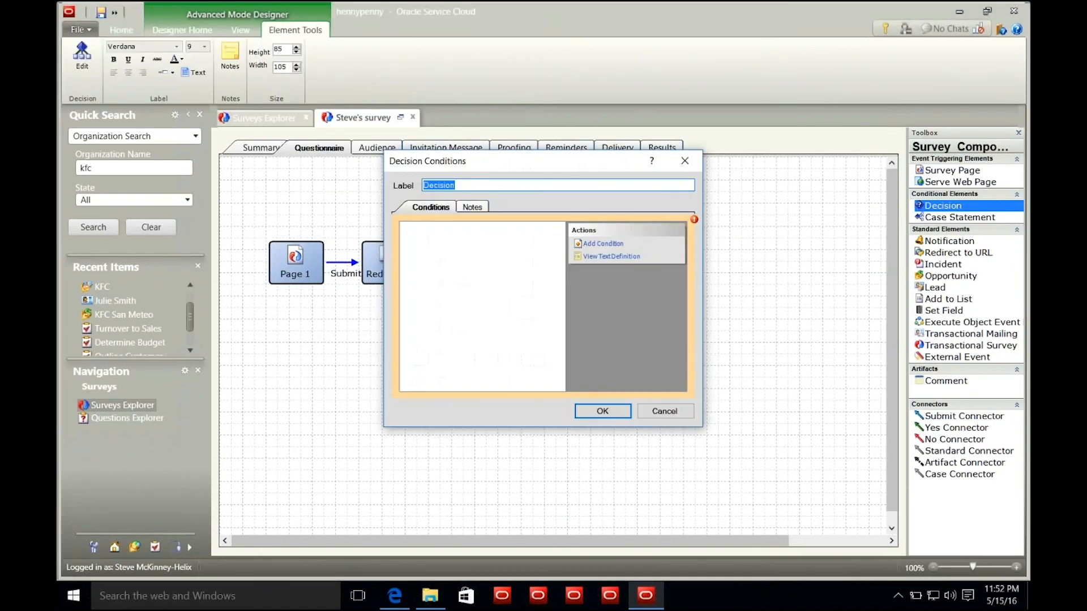
# - Add a condition named Excellent to the decision, requiring the presenter's demo question to equal Excellent
pyautogui.click(595, 245)
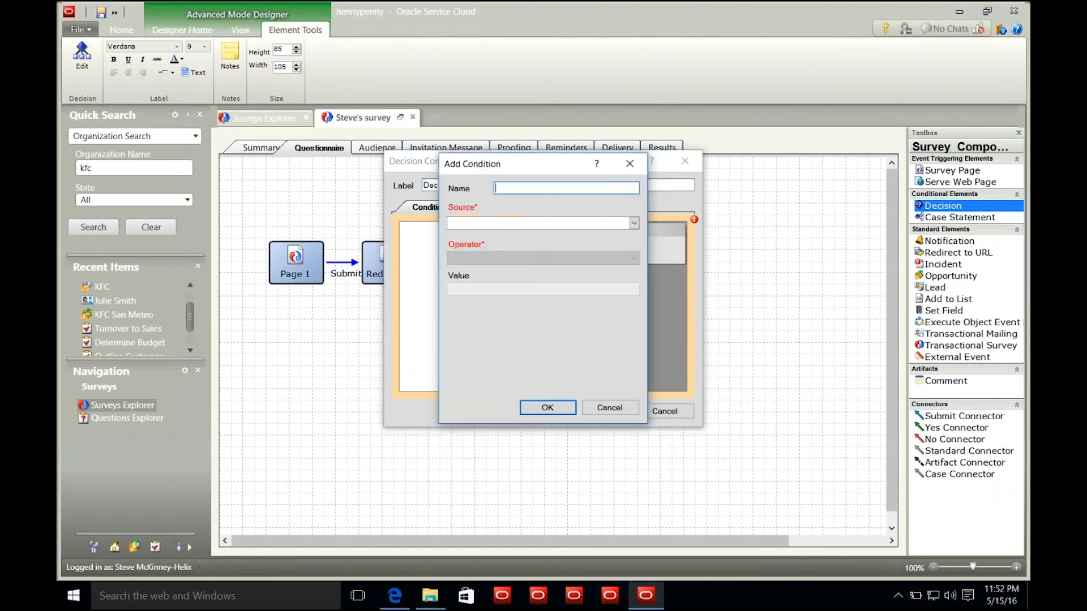
pyautogui.click(634, 223)
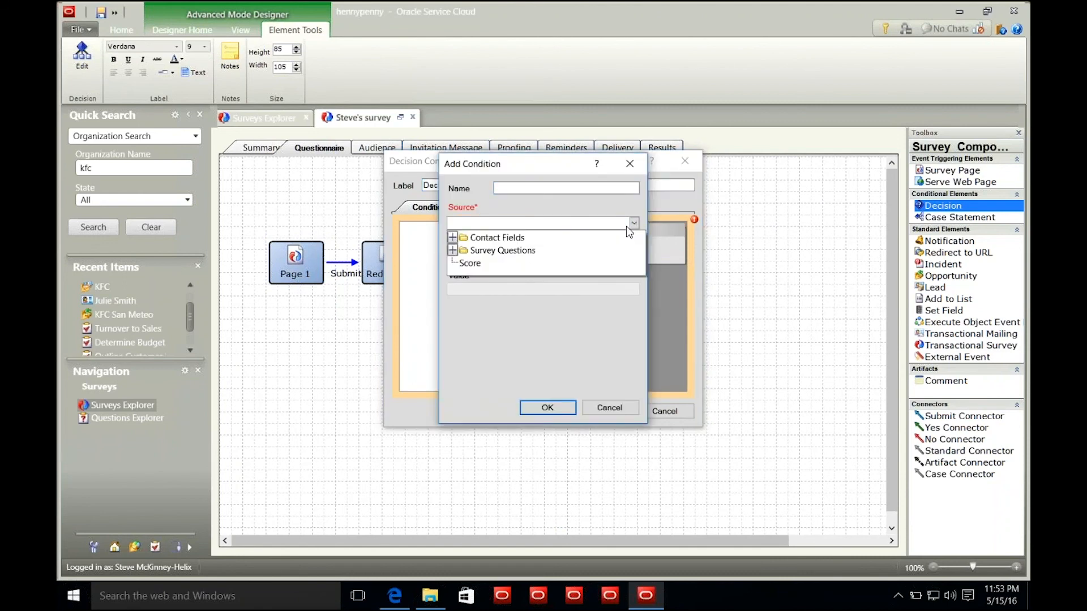
pyautogui.click(453, 252)
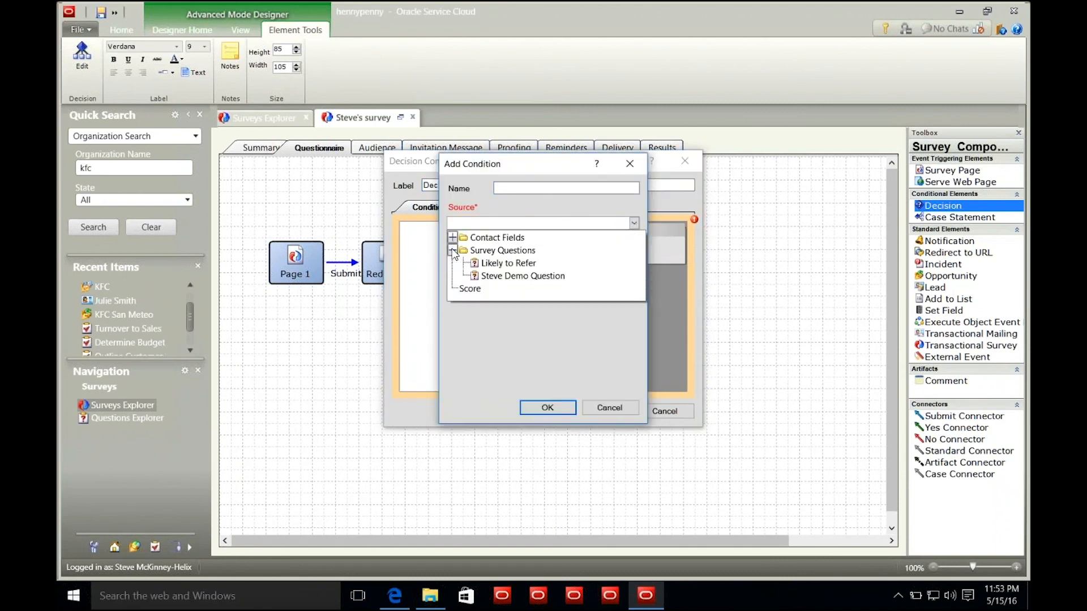
pyautogui.click(502, 274)
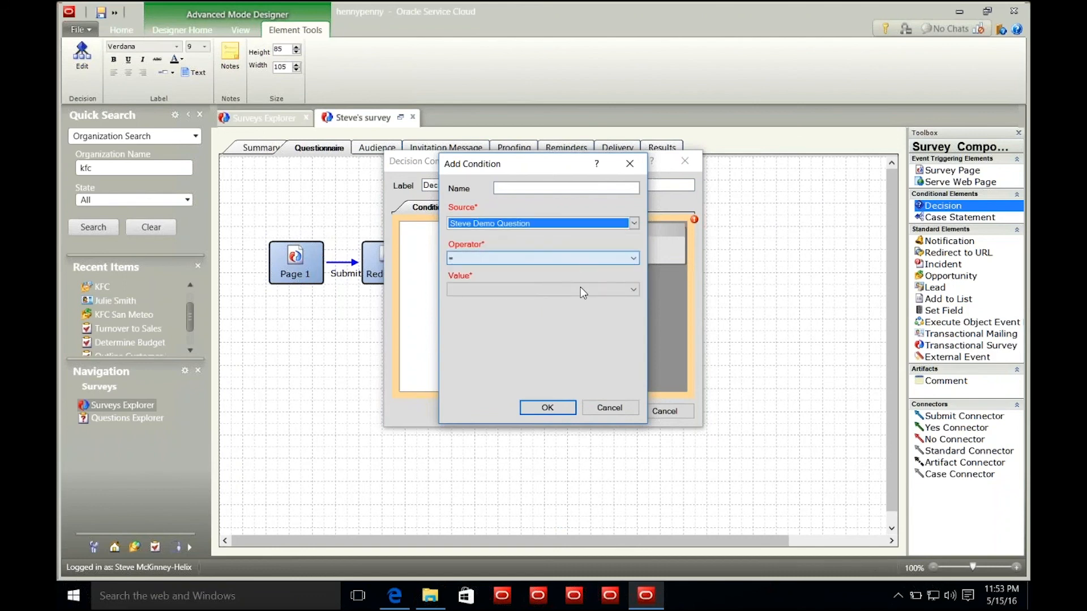
pyautogui.click(579, 291)
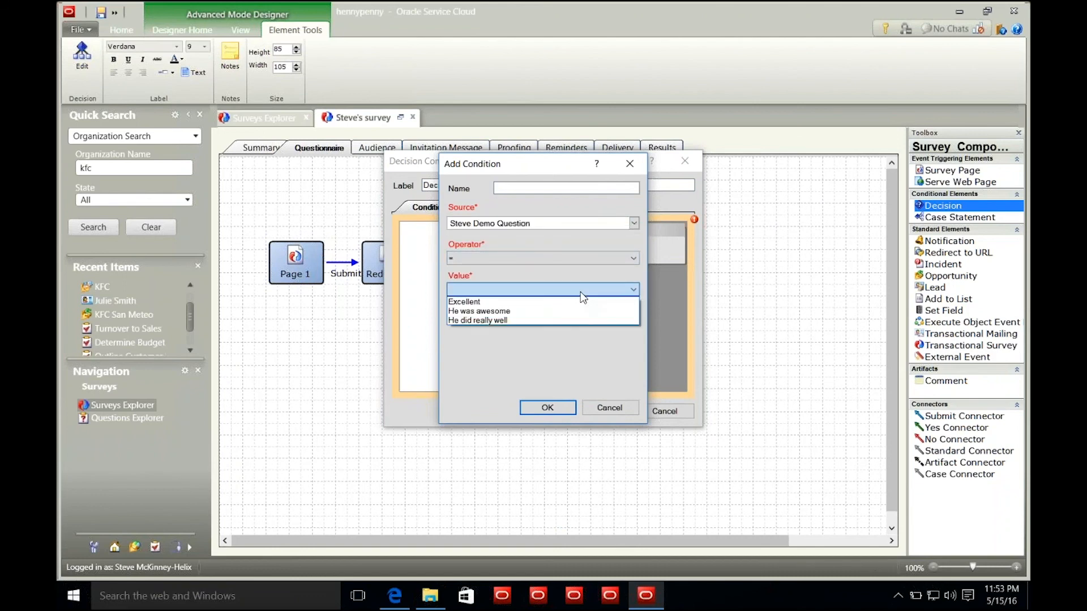
pyautogui.click(521, 302)
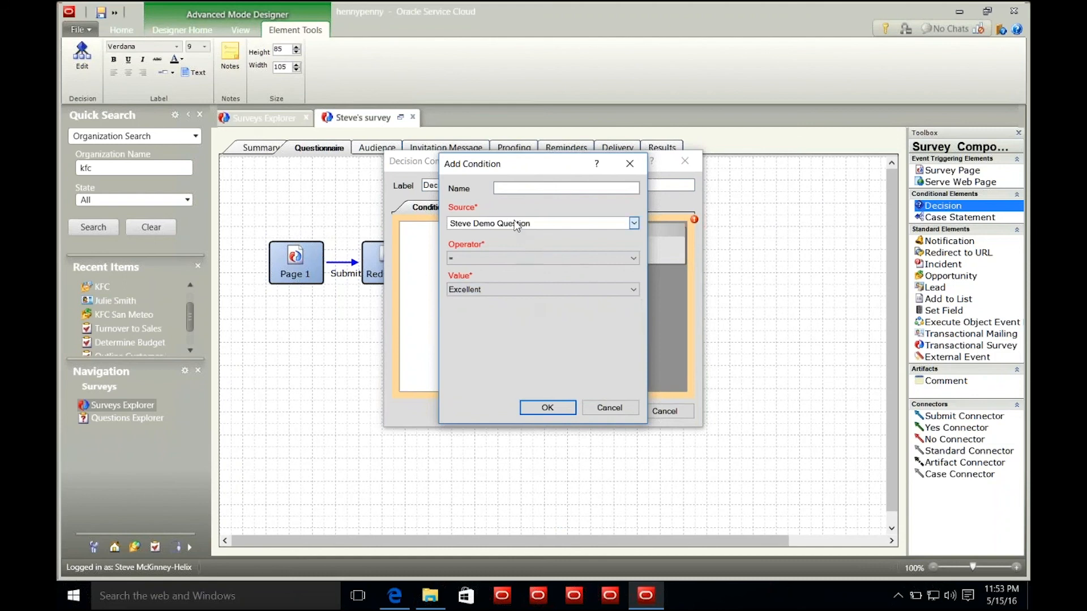
pyautogui.click(509, 189)
pyautogui.write('Excellent')
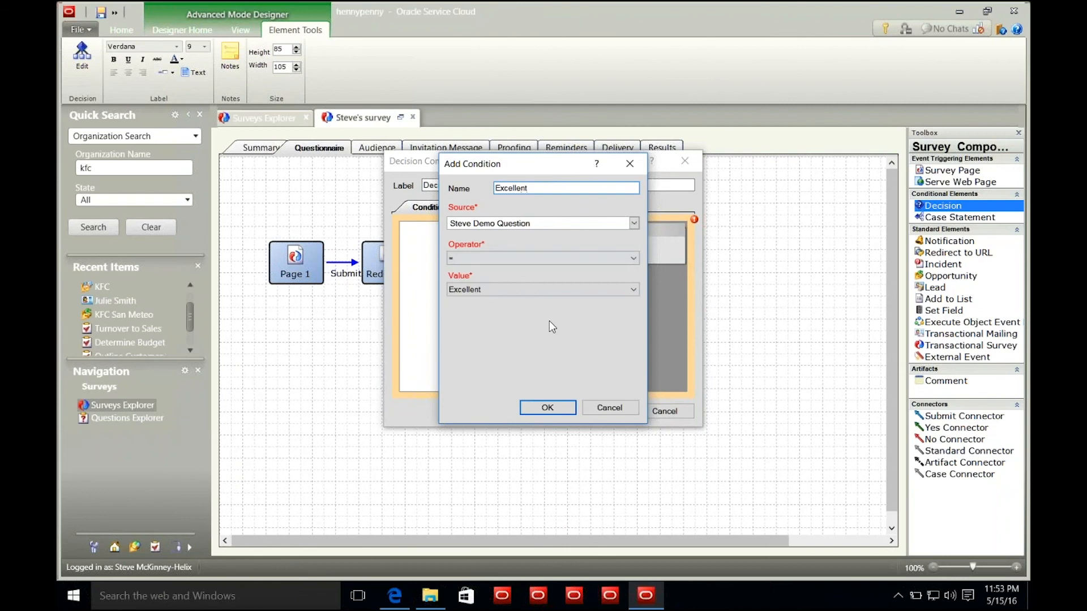
pyautogui.click(548, 408)
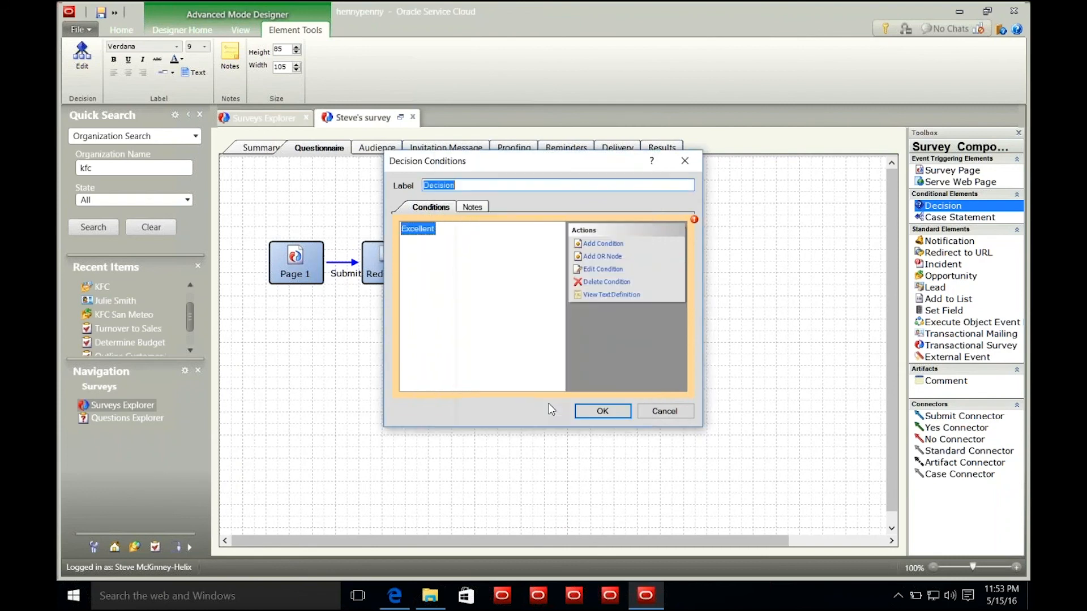
pyautogui.click(602, 412)
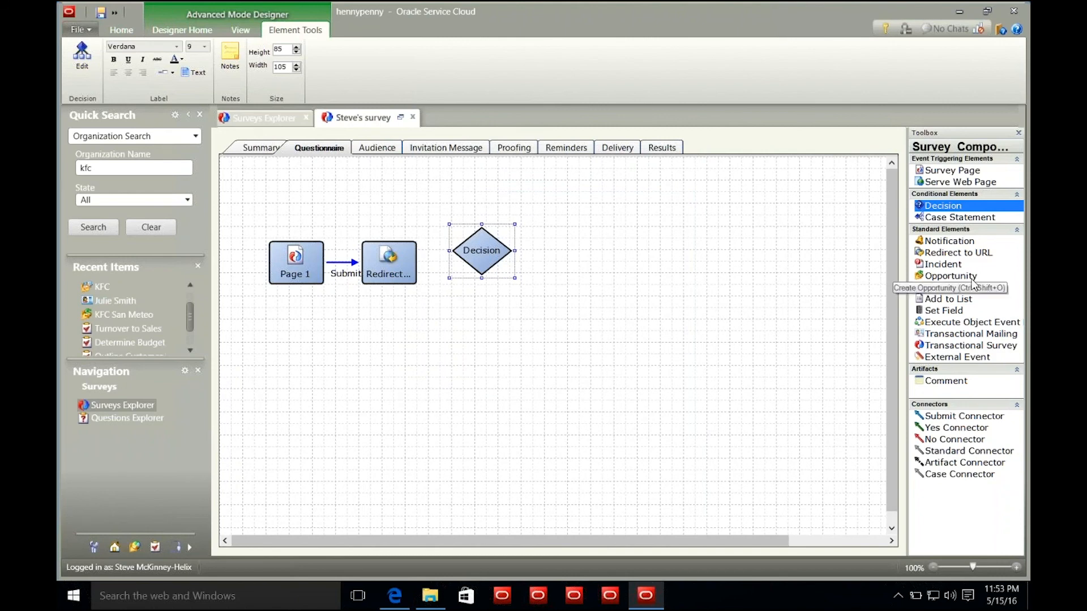
# - Place an Incident element below the Decision element and link the decision to it with a Yes connector
pyautogui.moveTo(944, 269); pyautogui.dragTo(473, 349)
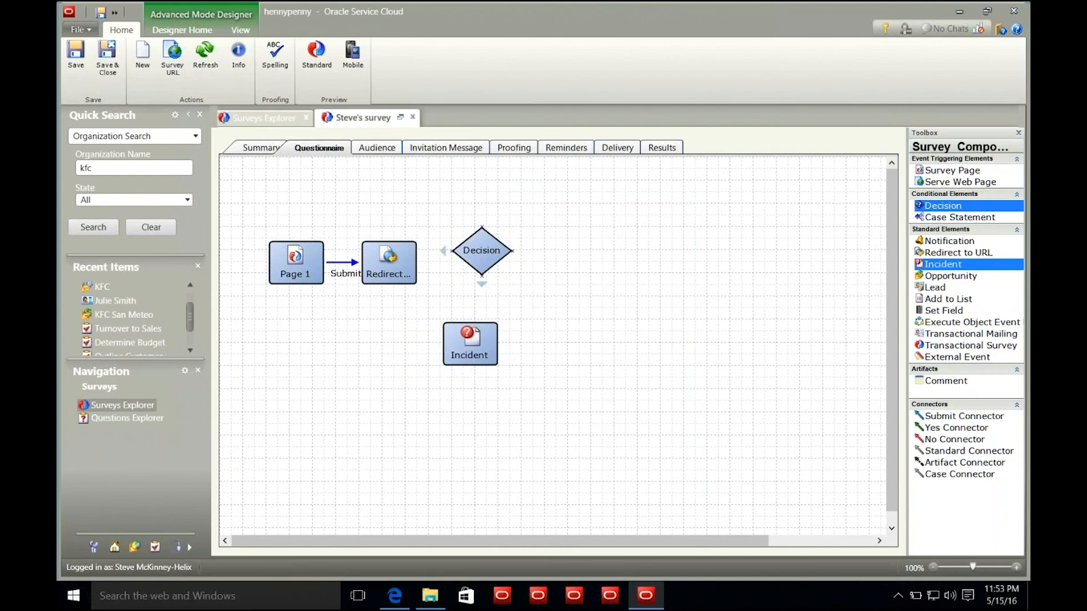
pyautogui.click(480, 268)
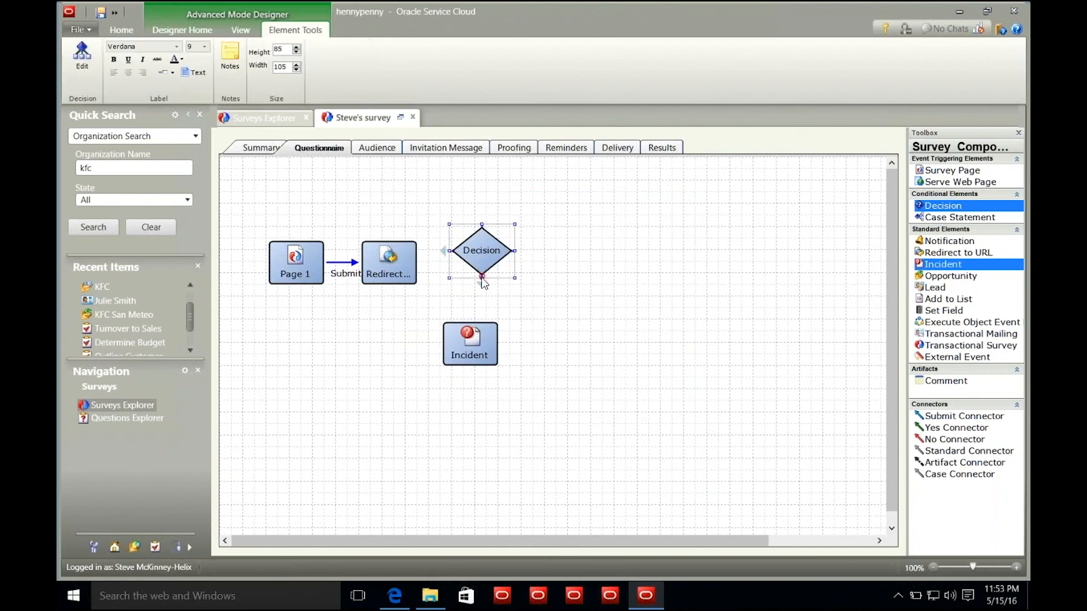
pyautogui.moveTo(483, 284); pyautogui.dragTo(473, 326)
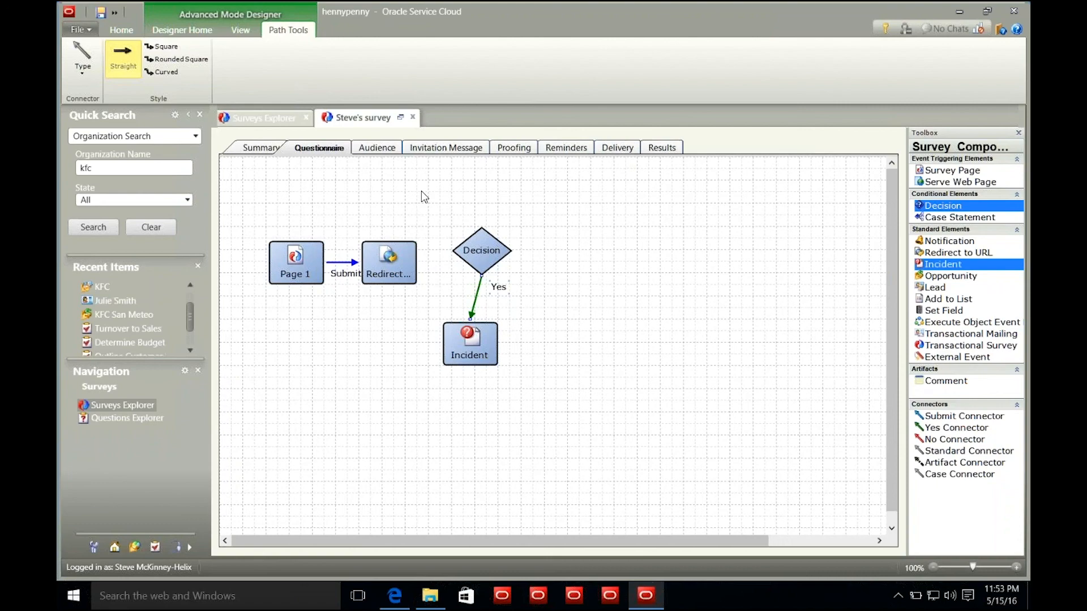
# - Switch to the Chrome browser
pyautogui.press('super+Tab')
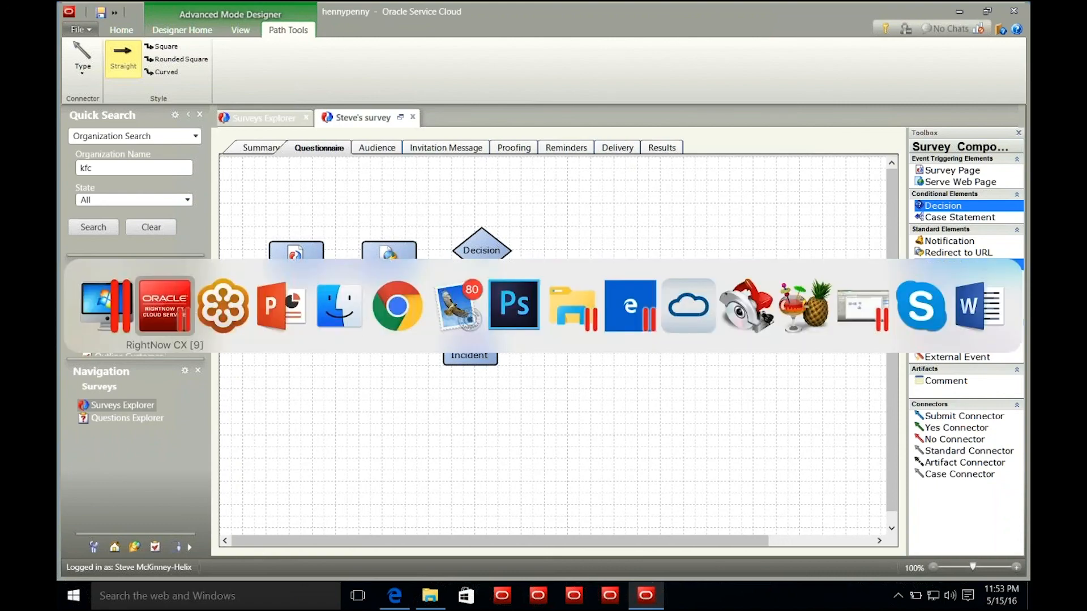
pyautogui.press('super+Tab')
pyautogui.press('super+Tab')
pyautogui.press('super+Tab')
pyautogui.press('super+Tab')
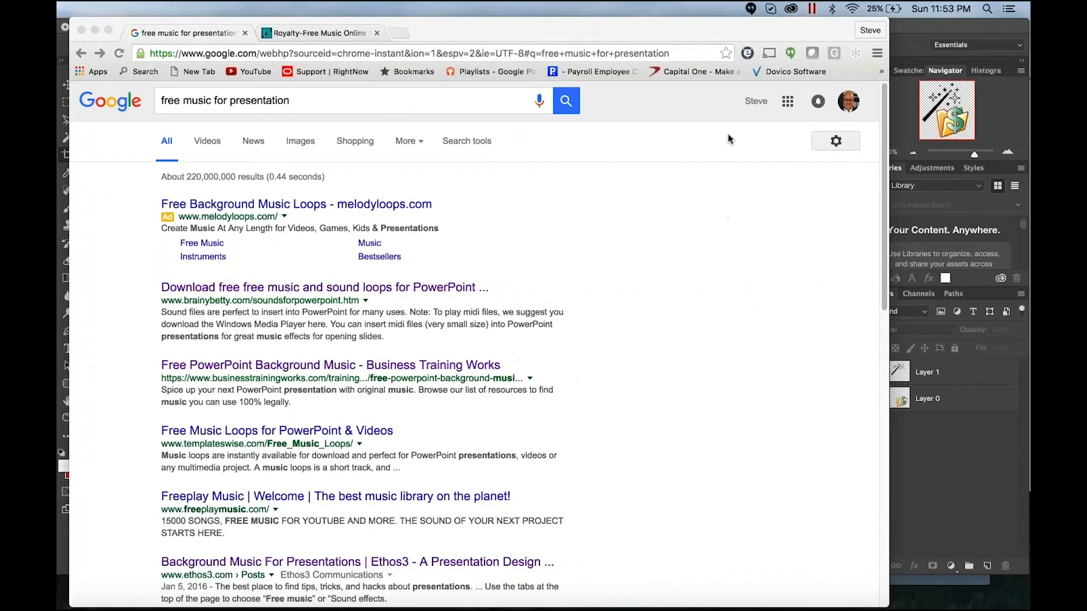